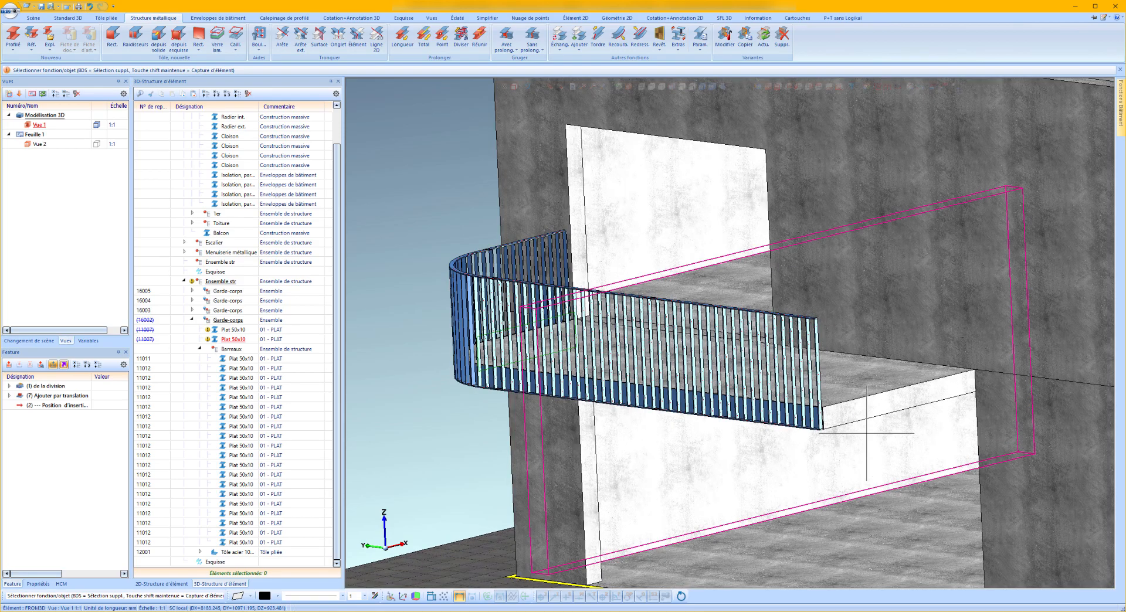
pyautogui.scroll(2, 675, 363)
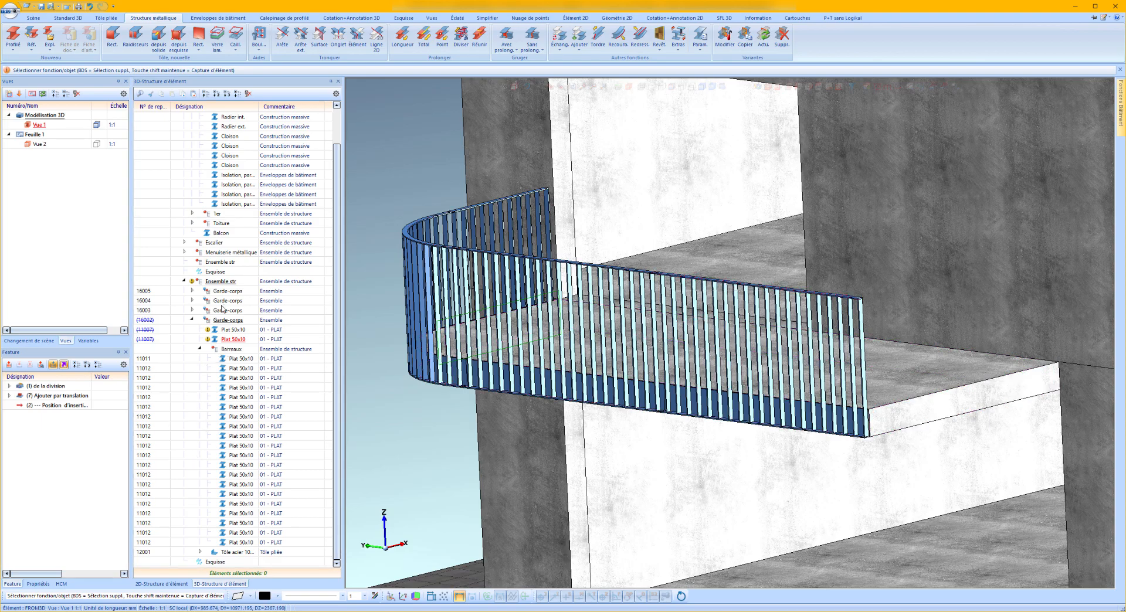
# Repeat the straight Garde-corps assembly with value 2 and no parent element, aligning its end plane to the adjacent side of the balcony corner.
pyautogui.click(229, 327)
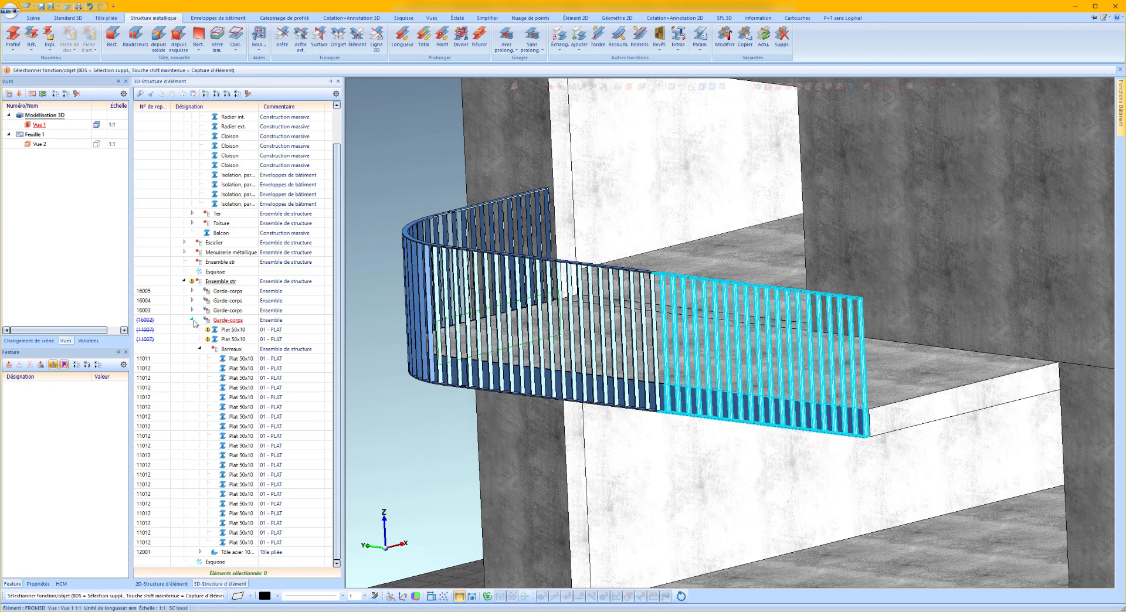
pyautogui.click(193, 320)
pyautogui.click(234, 361)
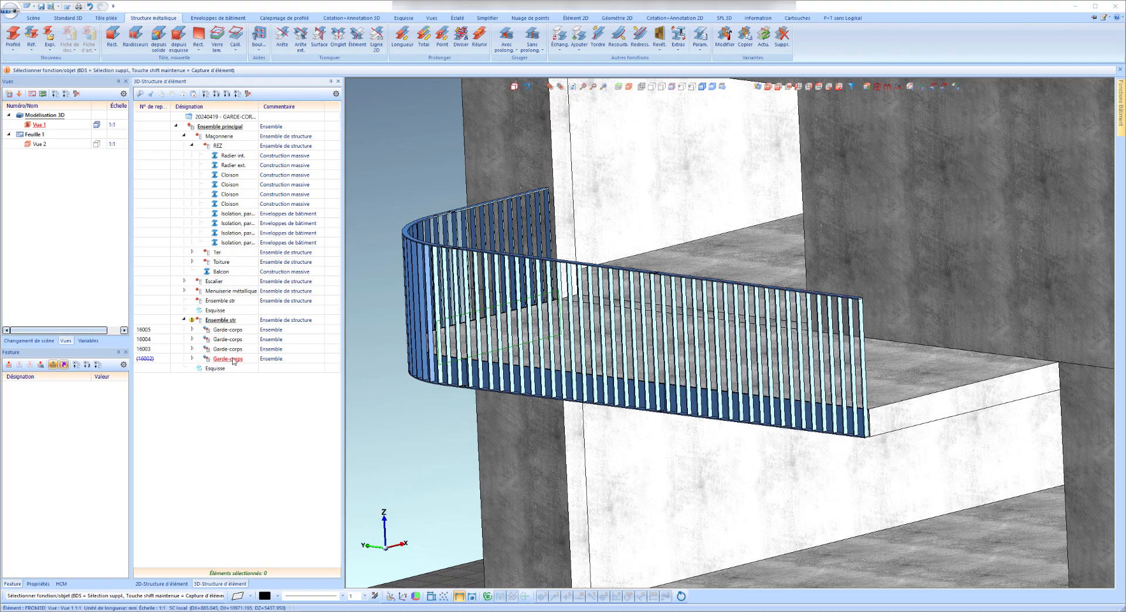
pyautogui.rightClick(234, 359)
pyautogui.click(421, 197)
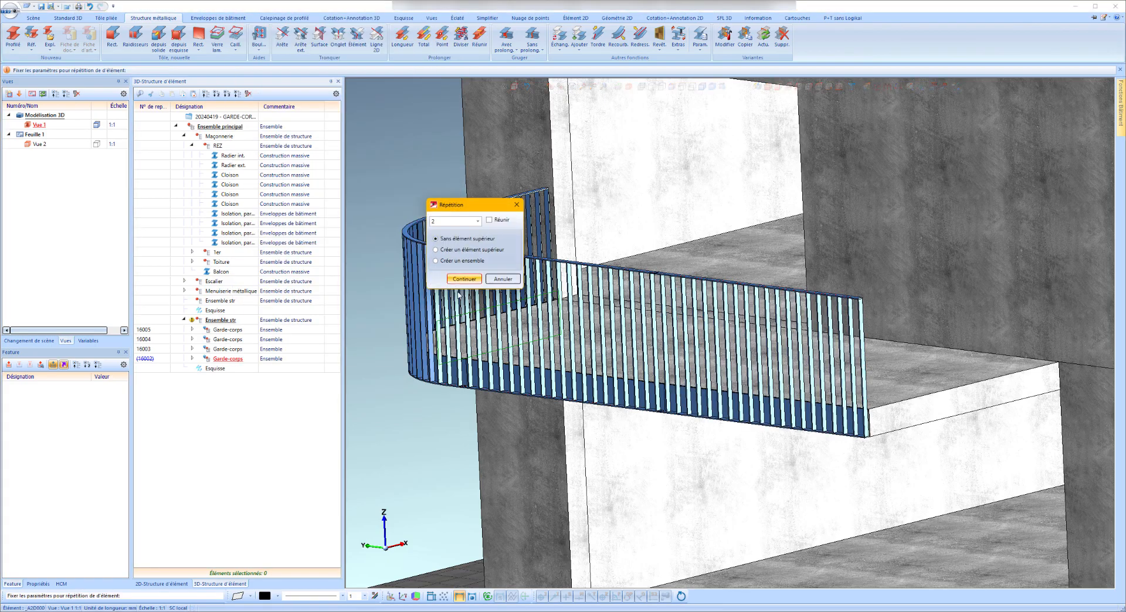
pyautogui.click(463, 280)
pyautogui.scroll(10, 540, 314)
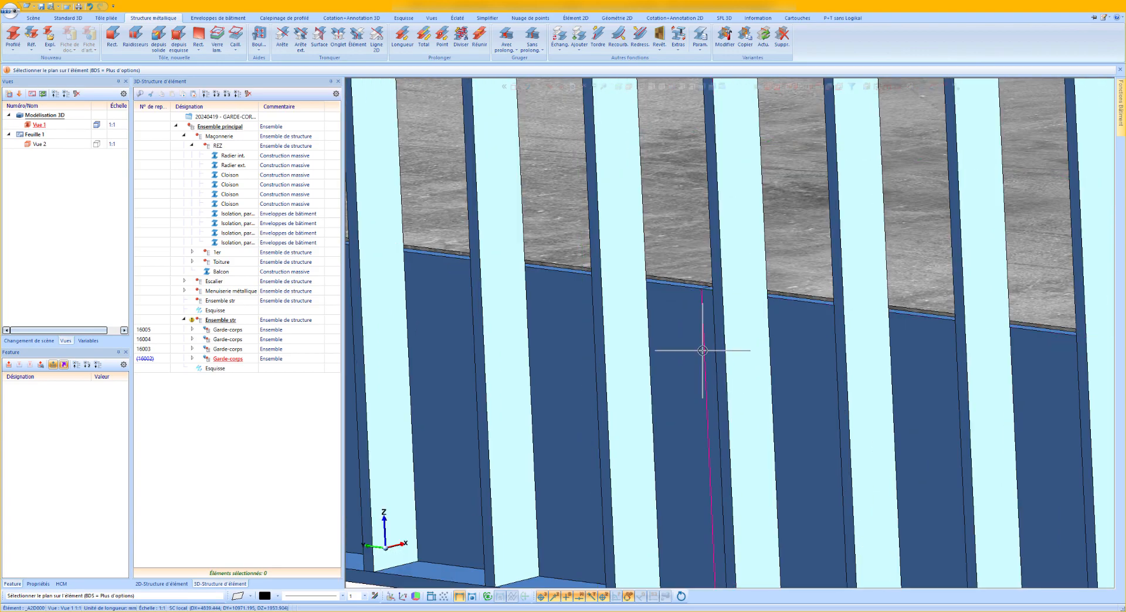
pyautogui.scroll(-6, 700, 238)
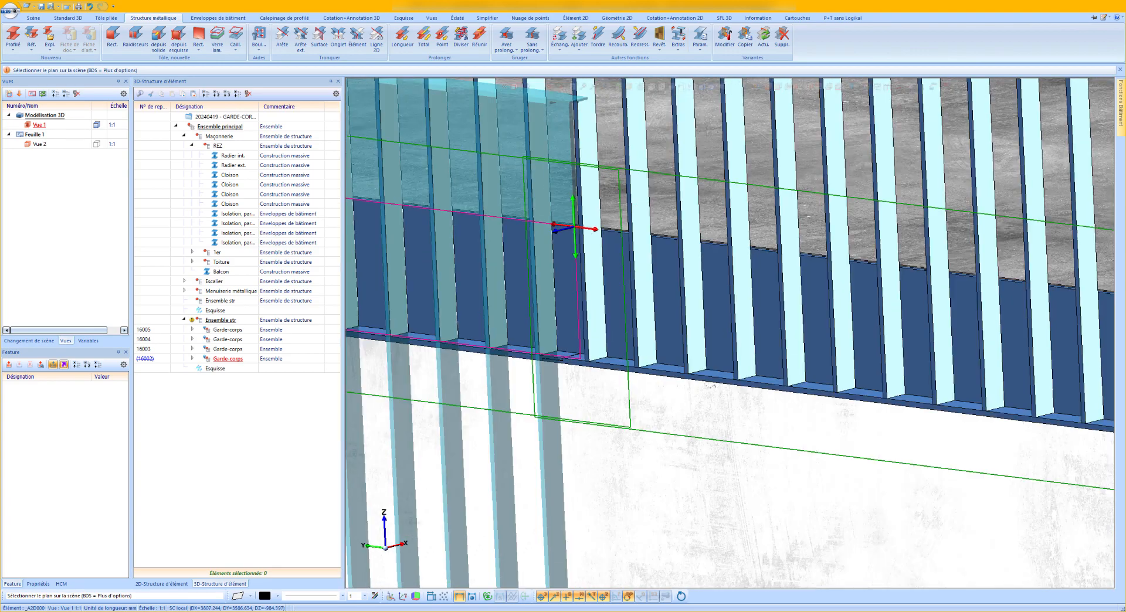
pyautogui.scroll(4, 860, 261)
pyautogui.scroll(3, 861, 261)
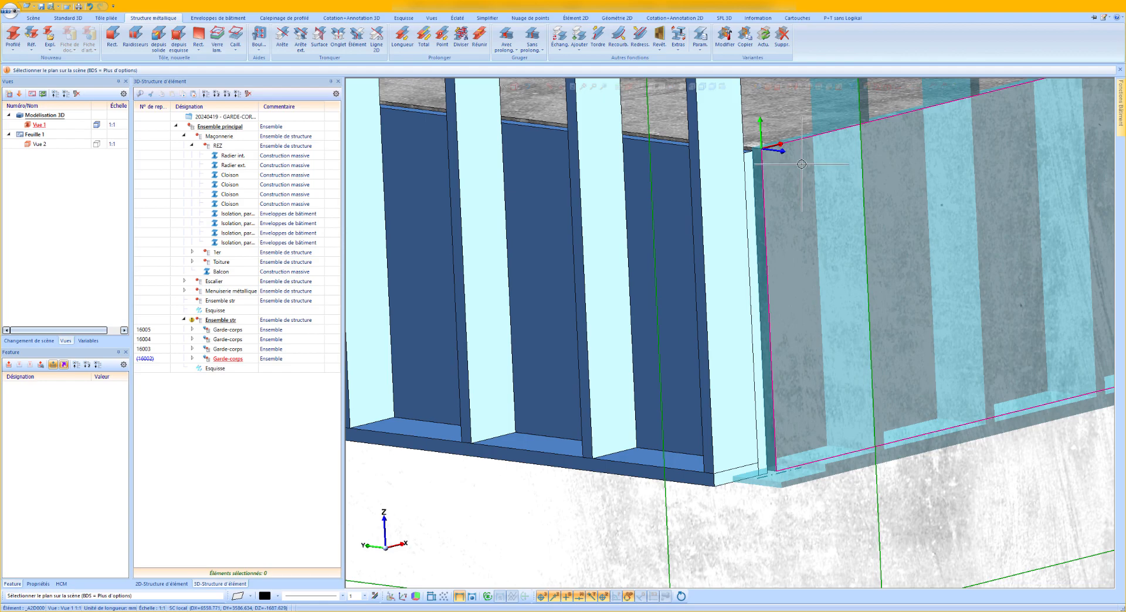
pyautogui.click(771, 177)
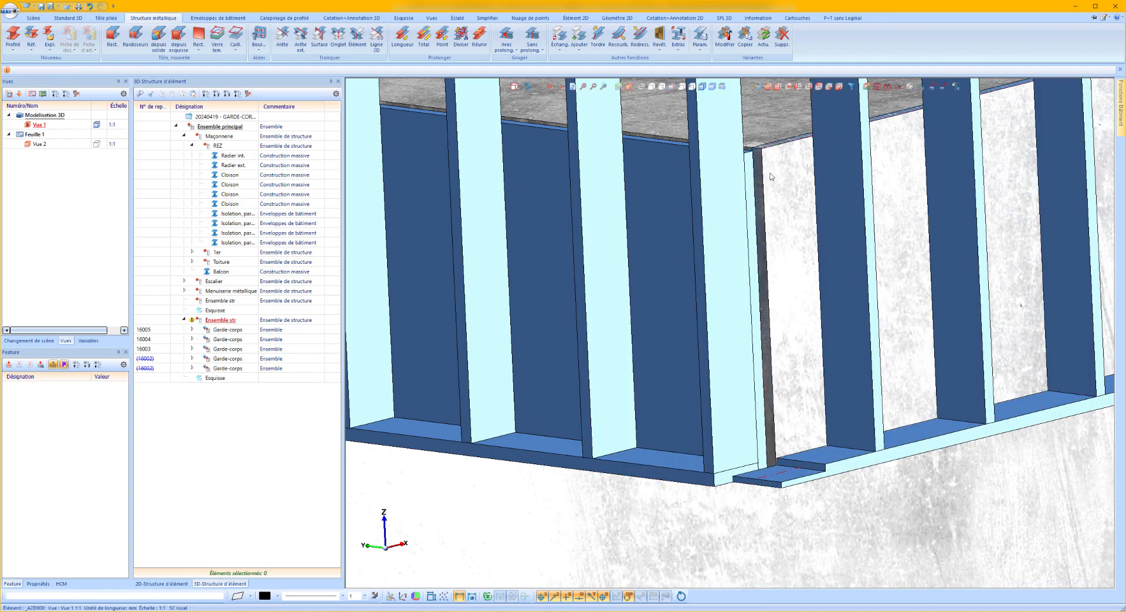
# Move the copied railing assembly perpendicularly from a point to the balcony edge surface, using a length of 10+10 mm.
pyautogui.click(230, 369)
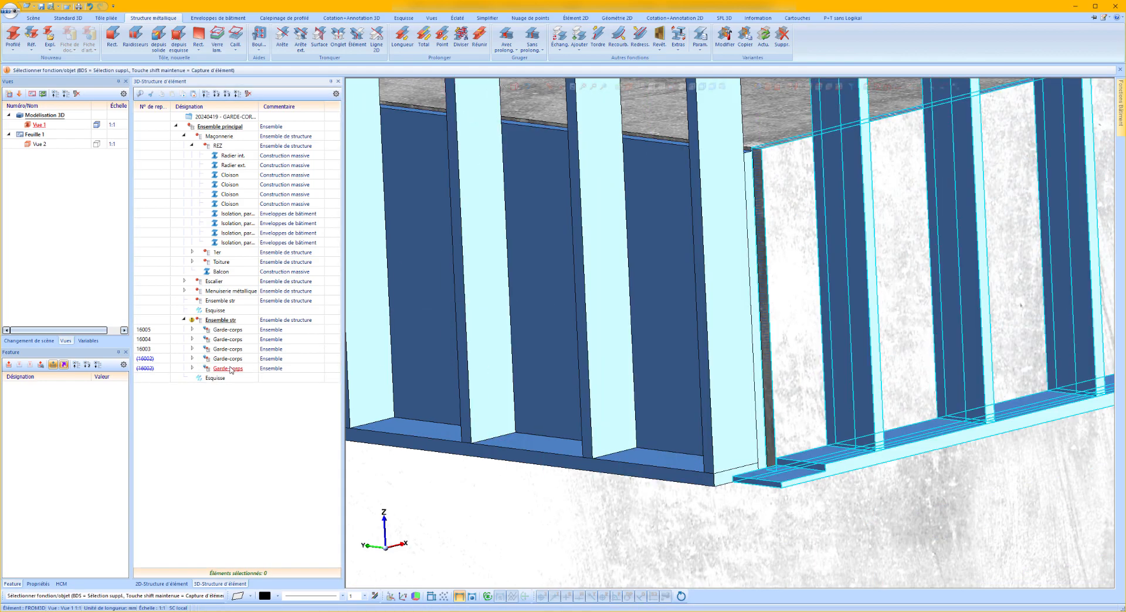
pyautogui.rightClick(230, 369)
pyautogui.moveTo(407, 174)
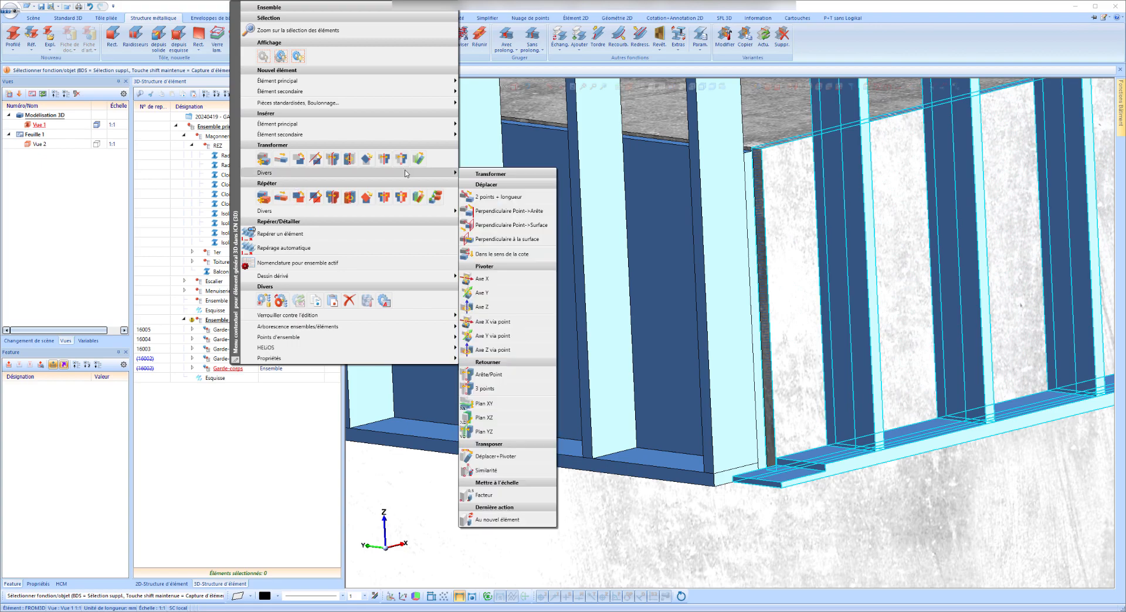
pyautogui.click(486, 225)
pyautogui.scroll(10, 641, 188)
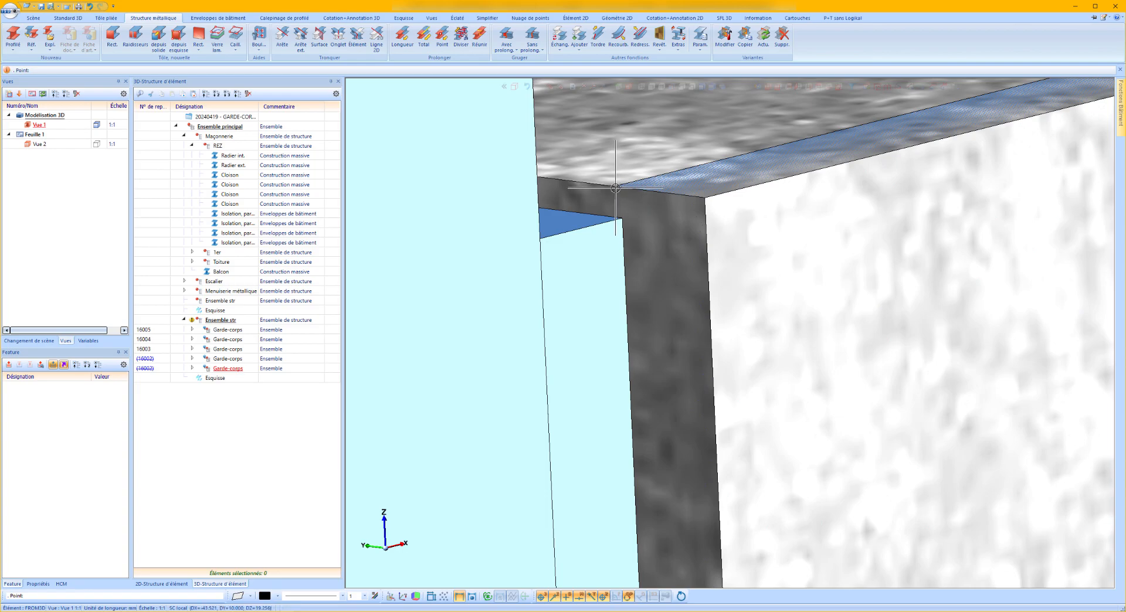
pyautogui.click(616, 187)
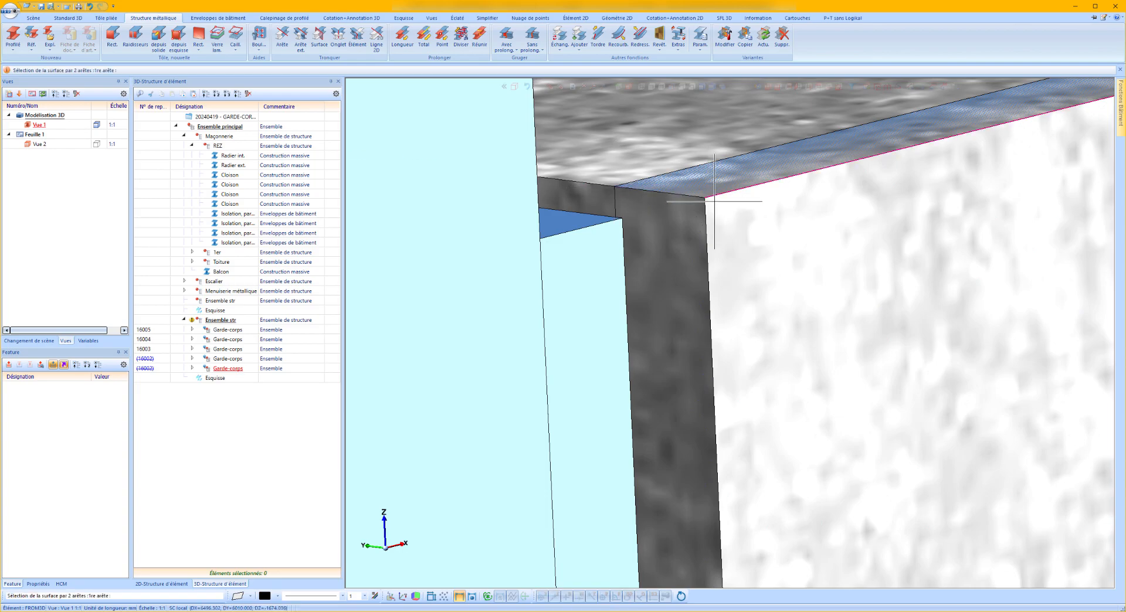
pyautogui.click(708, 222)
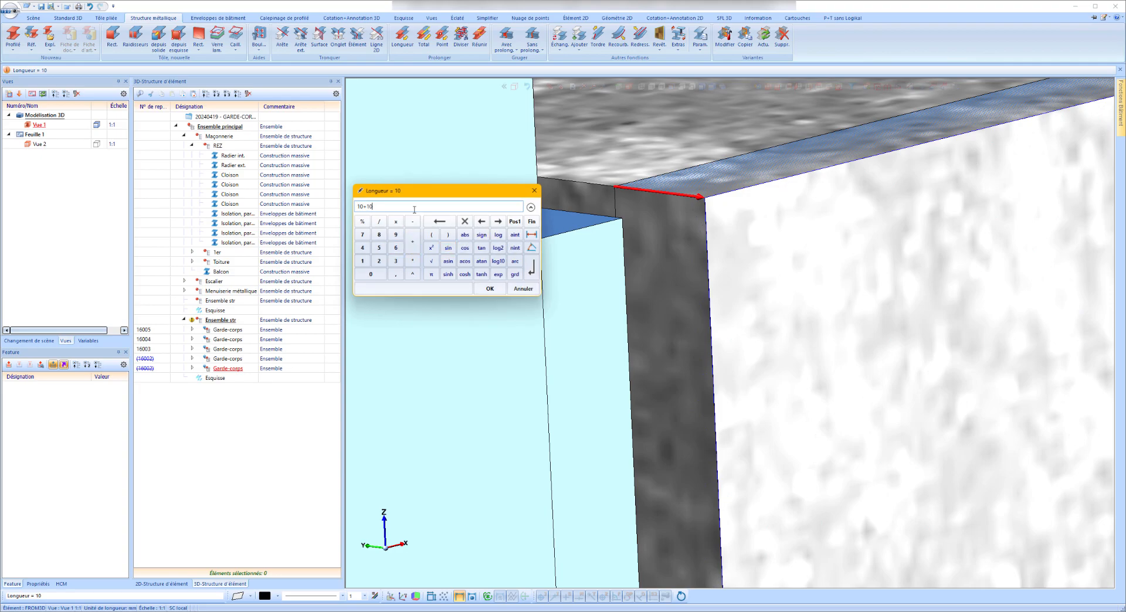
pyautogui.write('+10')
pyautogui.press('Return')
# Delete the "Ajouter par translation" feature from the copied railing's bottom 50x10 flat at the balcony corner.
pyautogui.scroll(3, 788, 197)
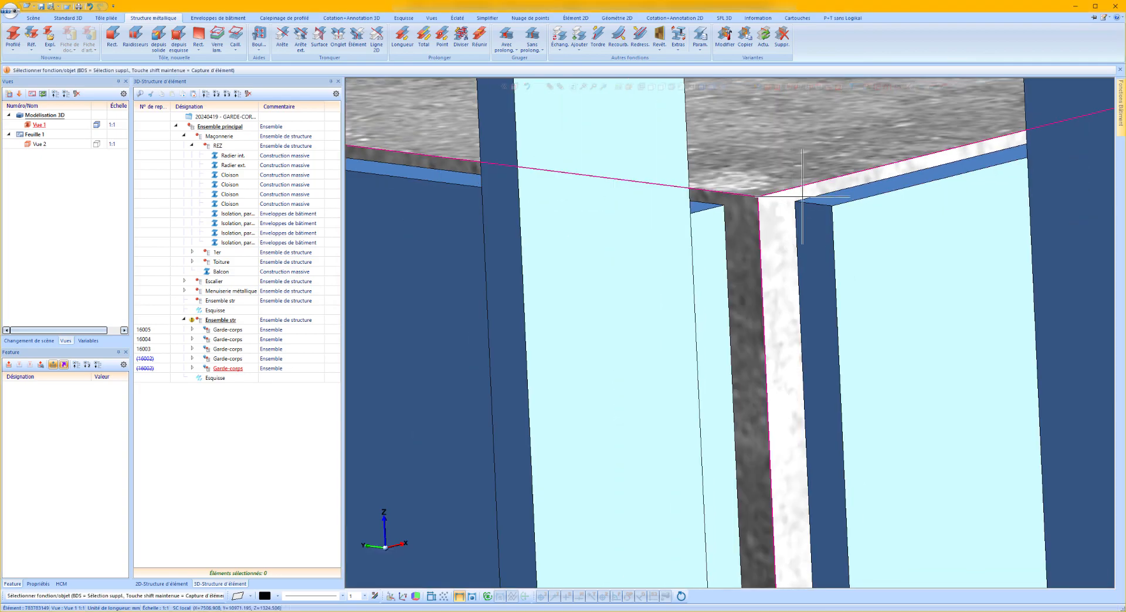
pyautogui.scroll(-6, 721, 237)
pyautogui.moveTo(710, 263); pyautogui.dragTo(708, 276, button='middle')
pyautogui.scroll(-1, 708, 276)
pyautogui.scroll(2, 703, 299)
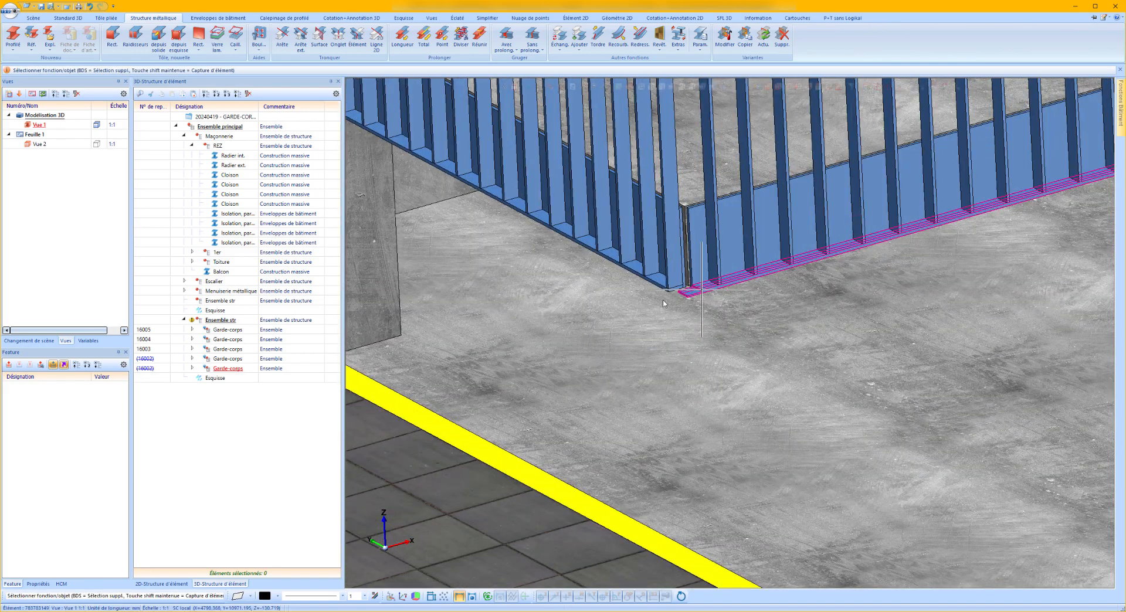
pyautogui.click(669, 300)
pyautogui.click(26, 399)
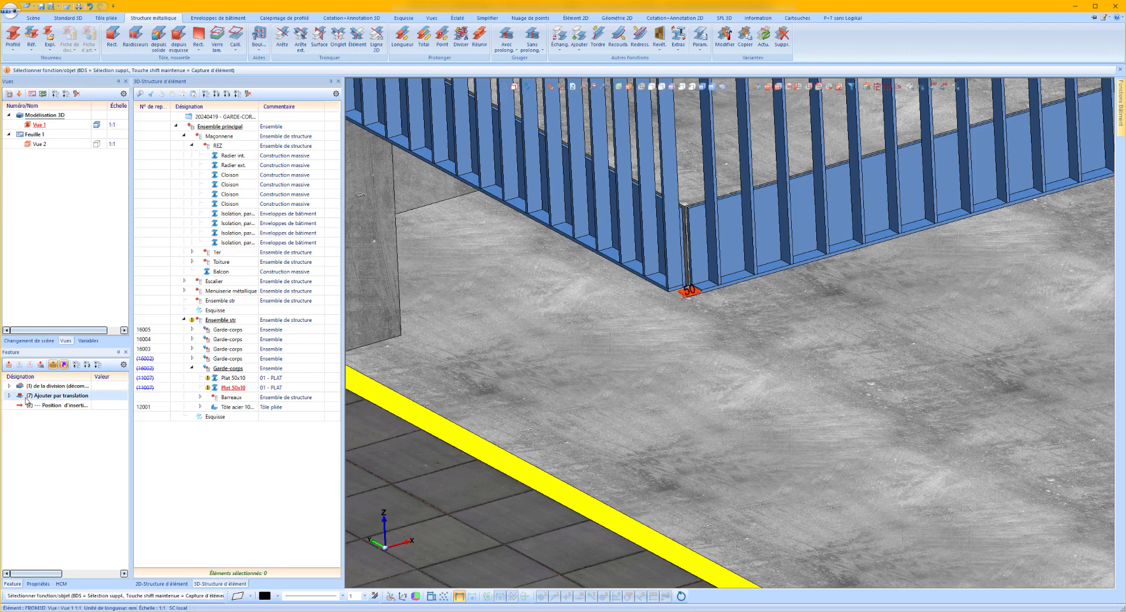
pyautogui.rightClick(26, 401)
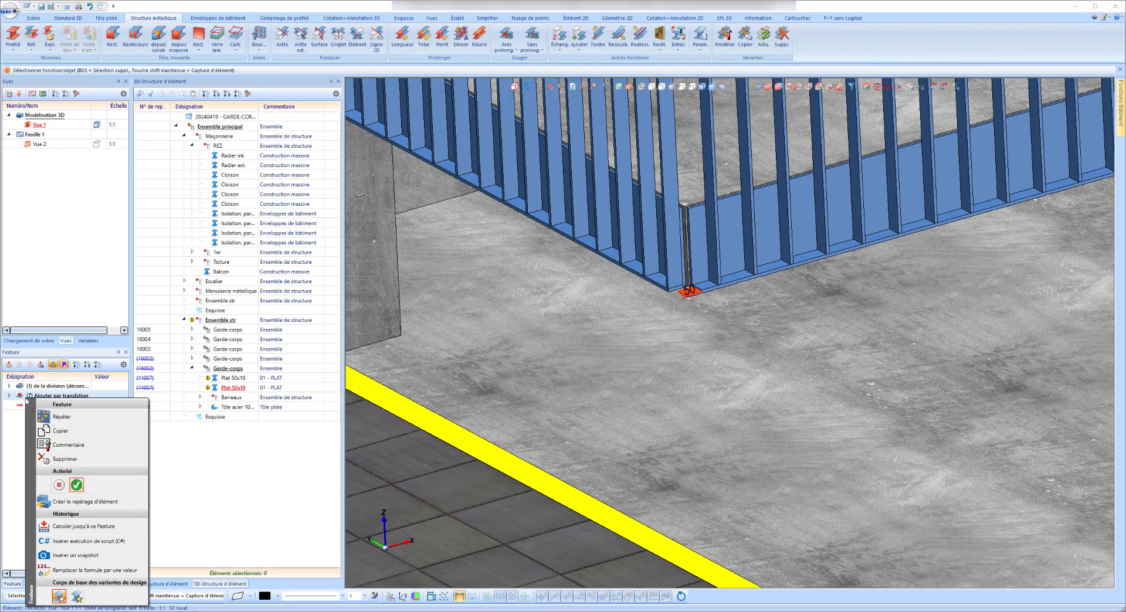
pyautogui.click(64, 460)
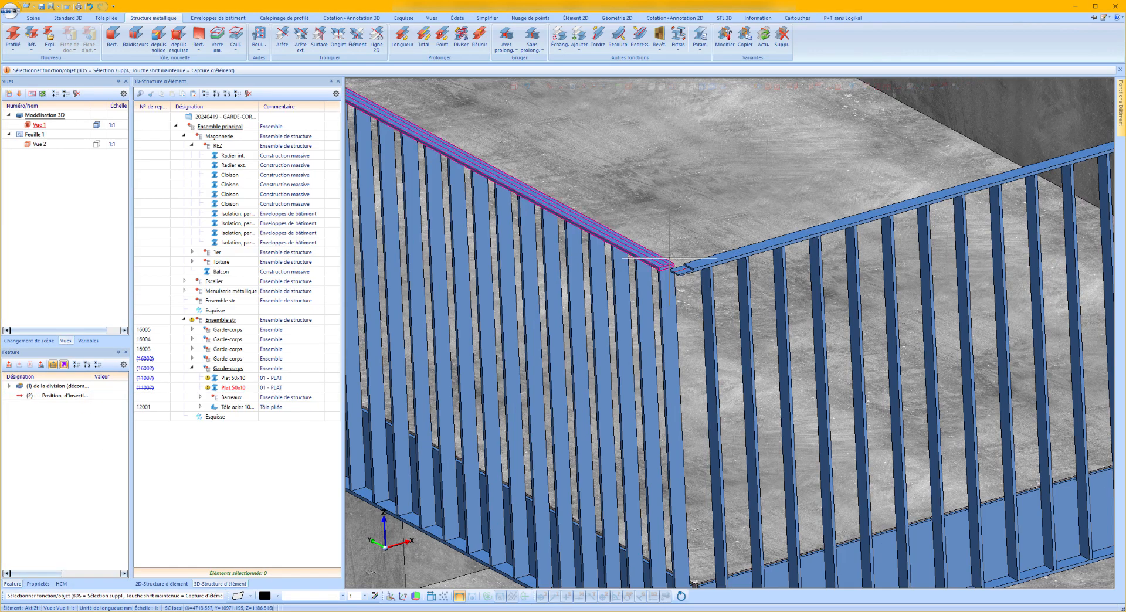
# Delete the "Ajouter par translation" feature from the copied railing's top 50x10 flat.
pyautogui.scroll(5, 673, 277)
pyautogui.click(700, 267)
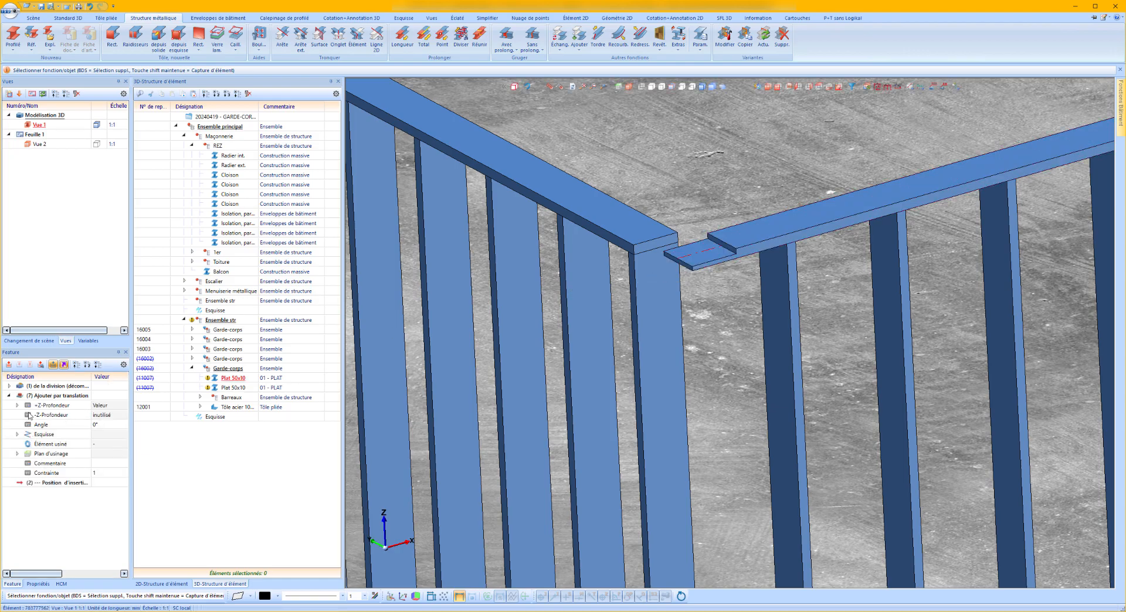
pyautogui.click(35, 397)
pyautogui.press('Delete')
# Delete all the 11012 bars from the copied railing's Barreaux group, keeping only the 11011 end bar by the wall.
pyautogui.scroll(-5, 489, 237)
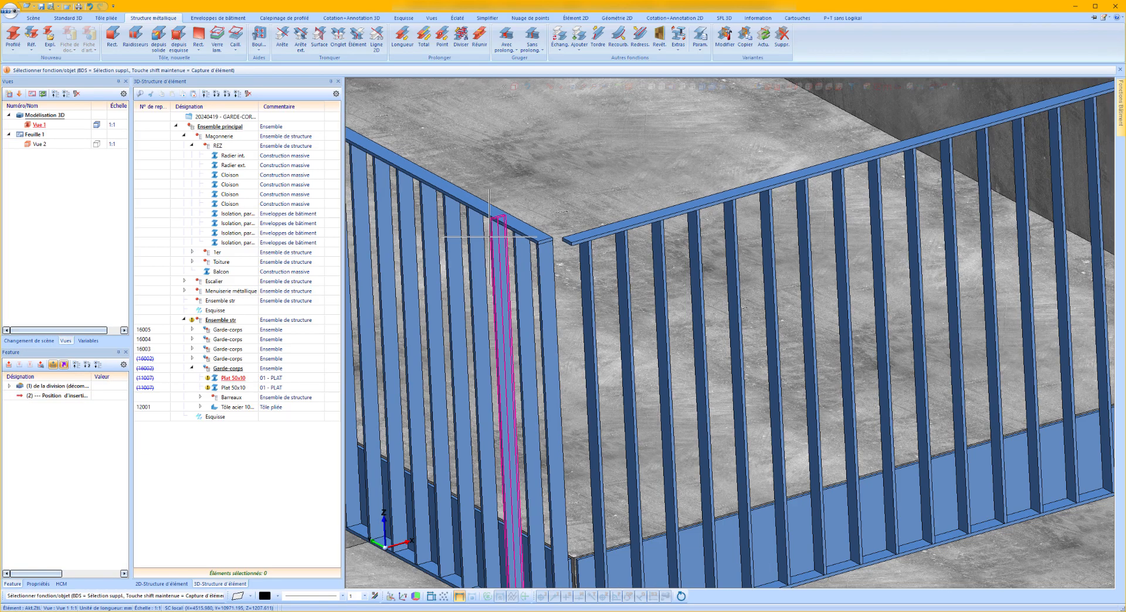
pyautogui.scroll(-3, 490, 237)
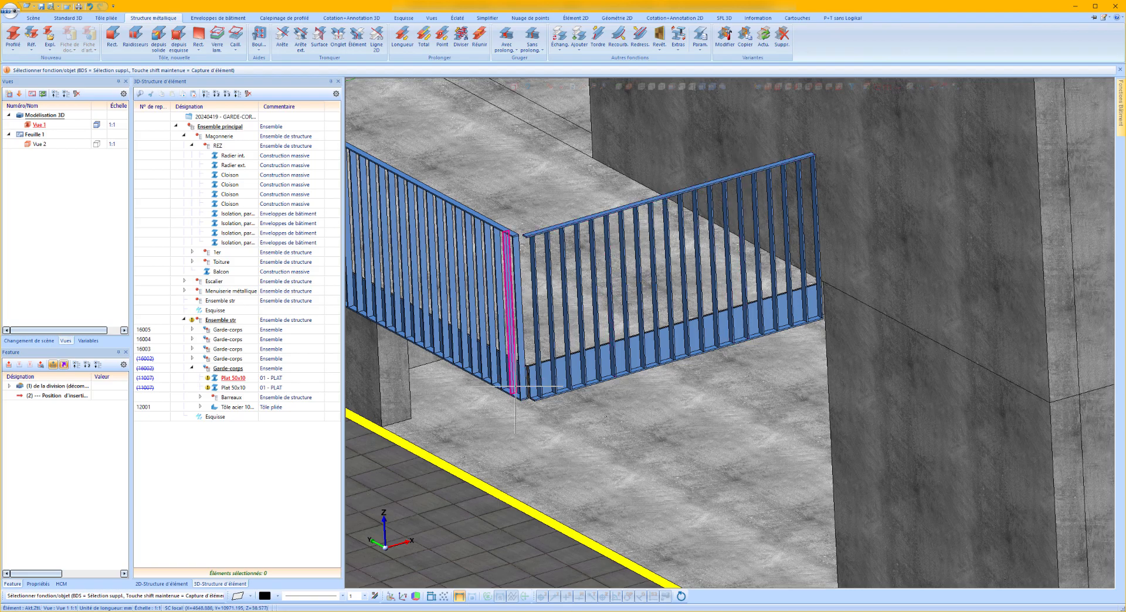
pyautogui.scroll(5, 517, 379)
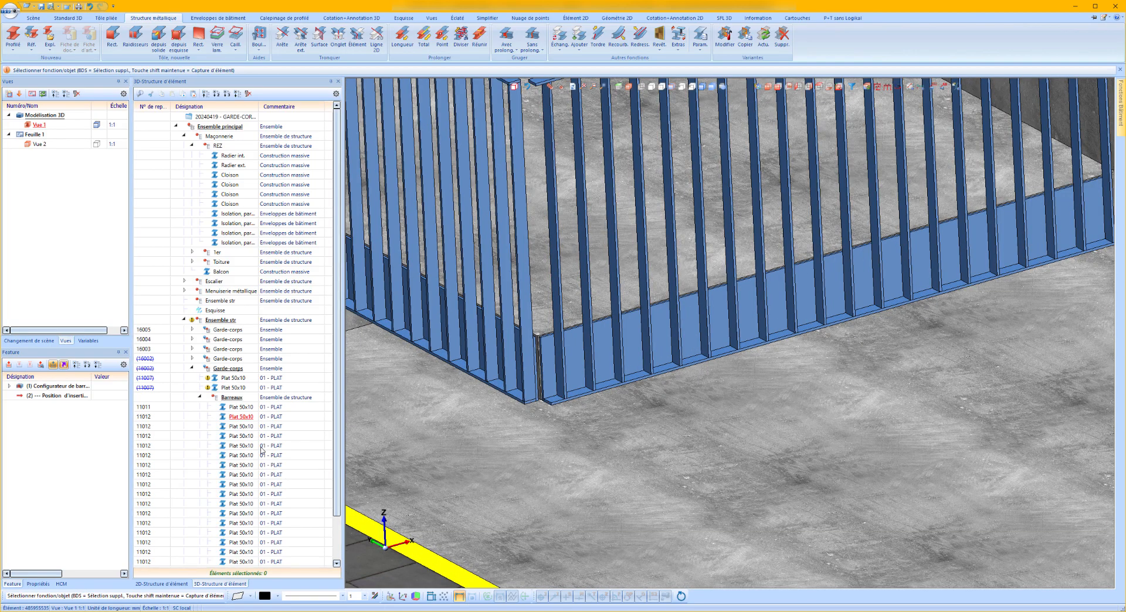
pyautogui.keyDown('shift'); pyautogui.click(251, 543); pyautogui.keyUp('shift')
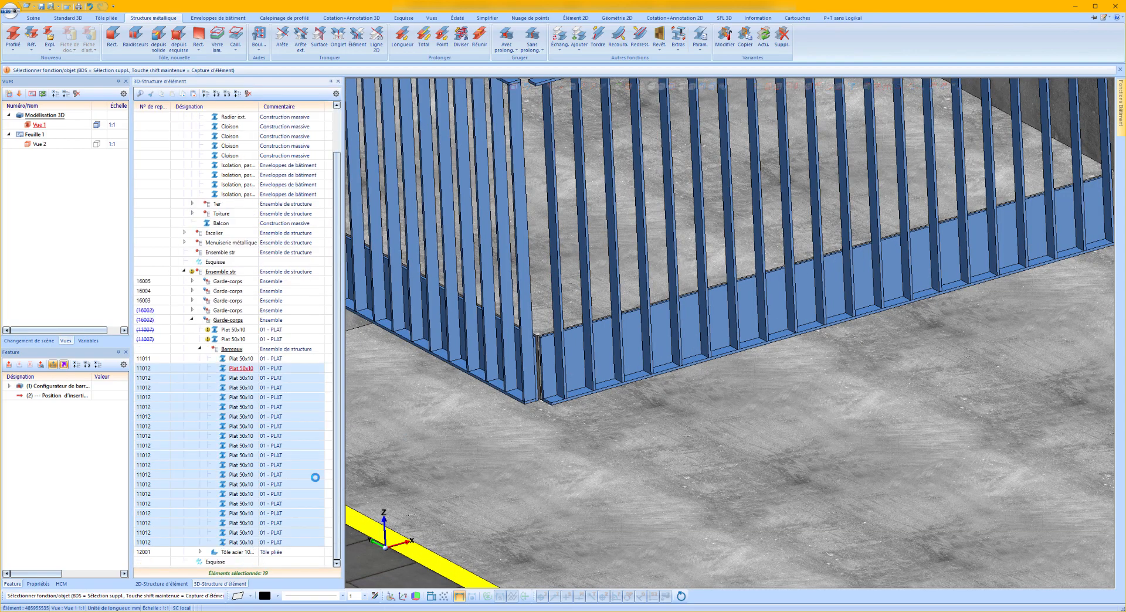
pyautogui.scroll(-5, 528, 363)
pyautogui.scroll(2, 545, 349)
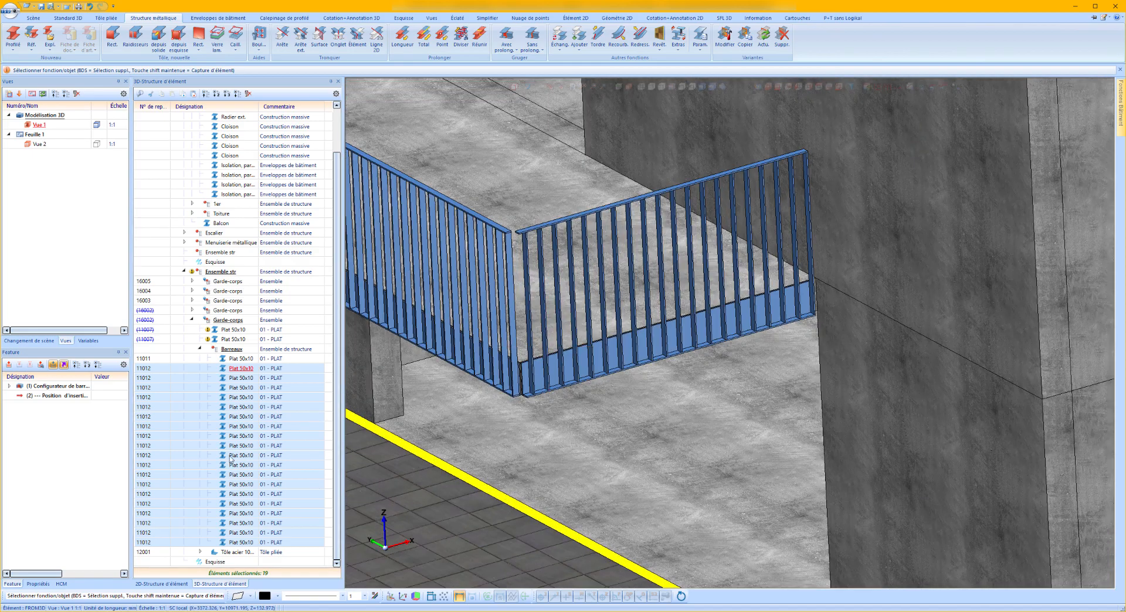
pyautogui.click(246, 371)
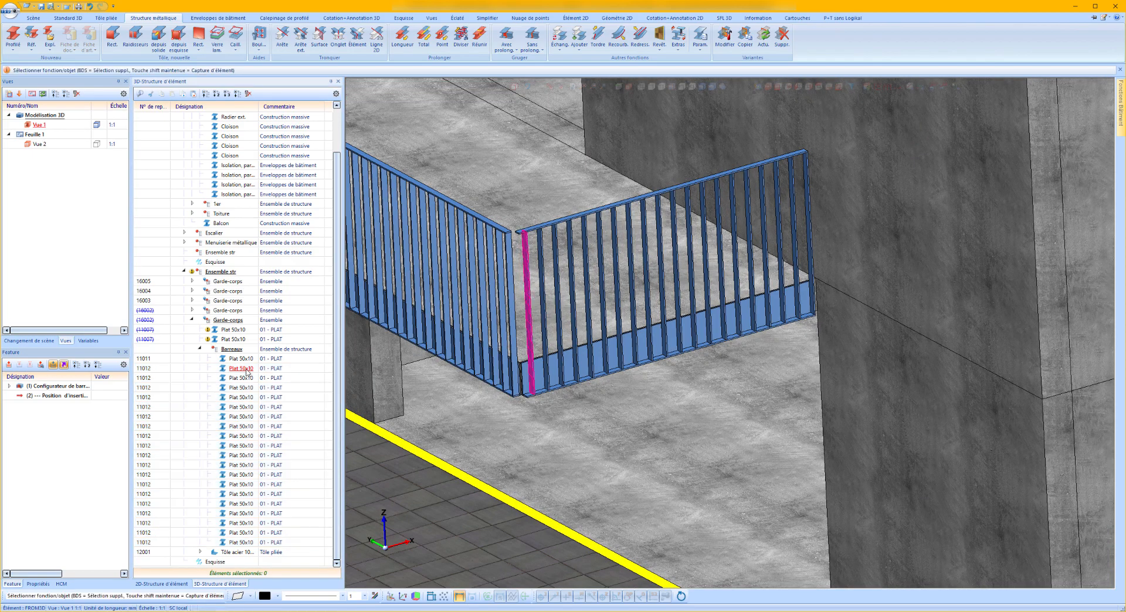
pyautogui.keyDown('ctrl'); pyautogui.click(792, 168); pyautogui.keyUp('ctrl')
pyautogui.keyDown('ctrl'); pyautogui.click(249, 533); pyautogui.keyUp('ctrl')
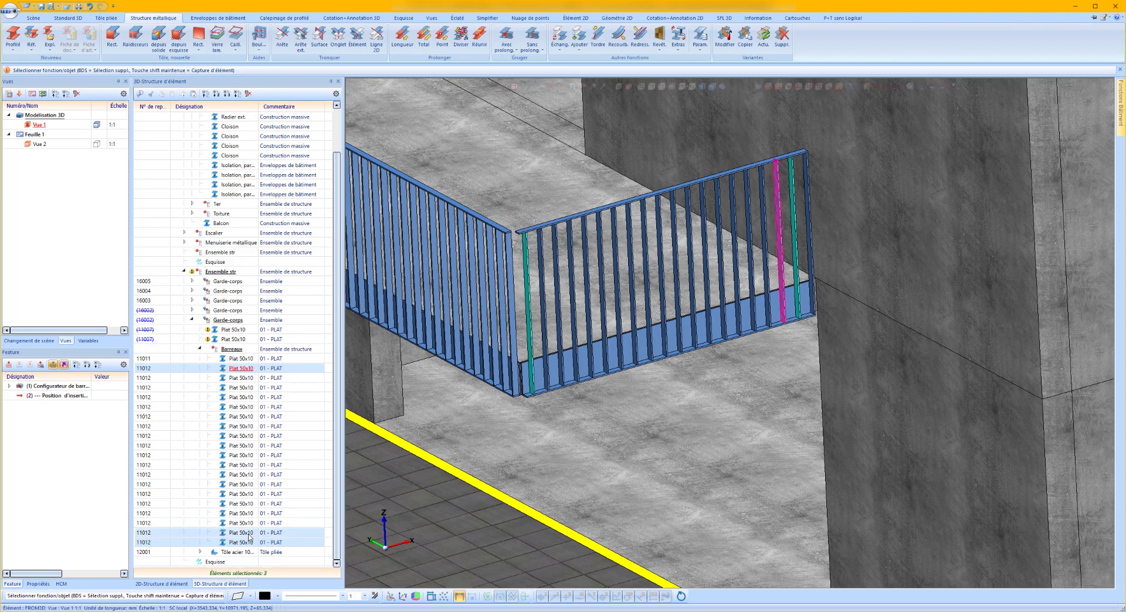
pyautogui.keyDown('shift'); pyautogui.click(250, 380); pyautogui.keyUp('shift')
pyautogui.press('Delete')
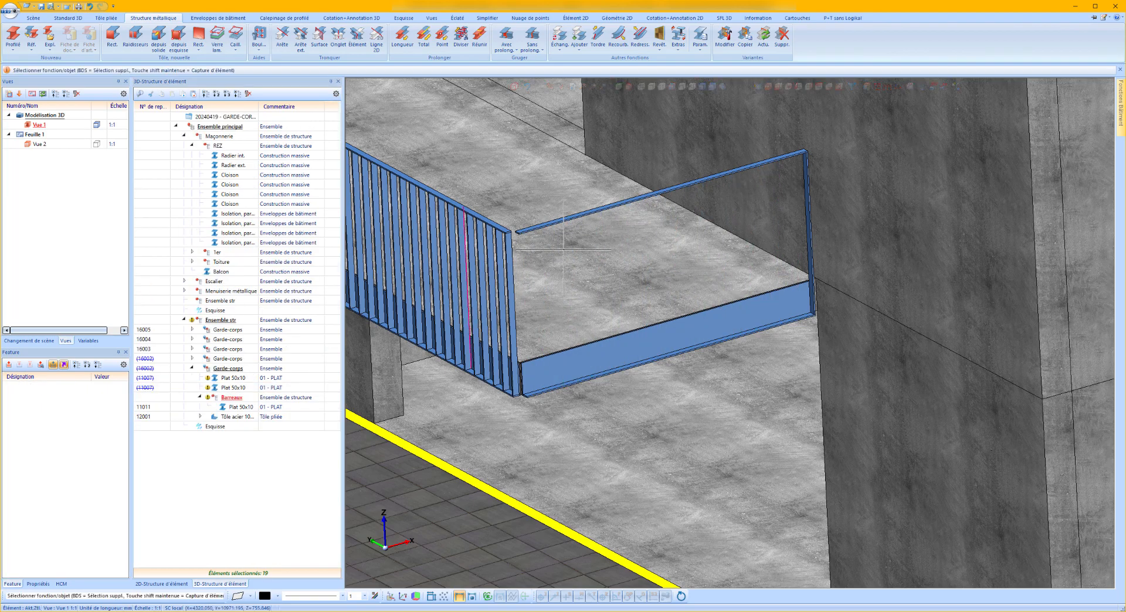
# Move the remaining end bar perpendicularly from its lower corner toward the wall surface, using a length of 59.4-20 mm.
pyautogui.scroll(6, 818, 340)
pyautogui.rightClick(818, 340)
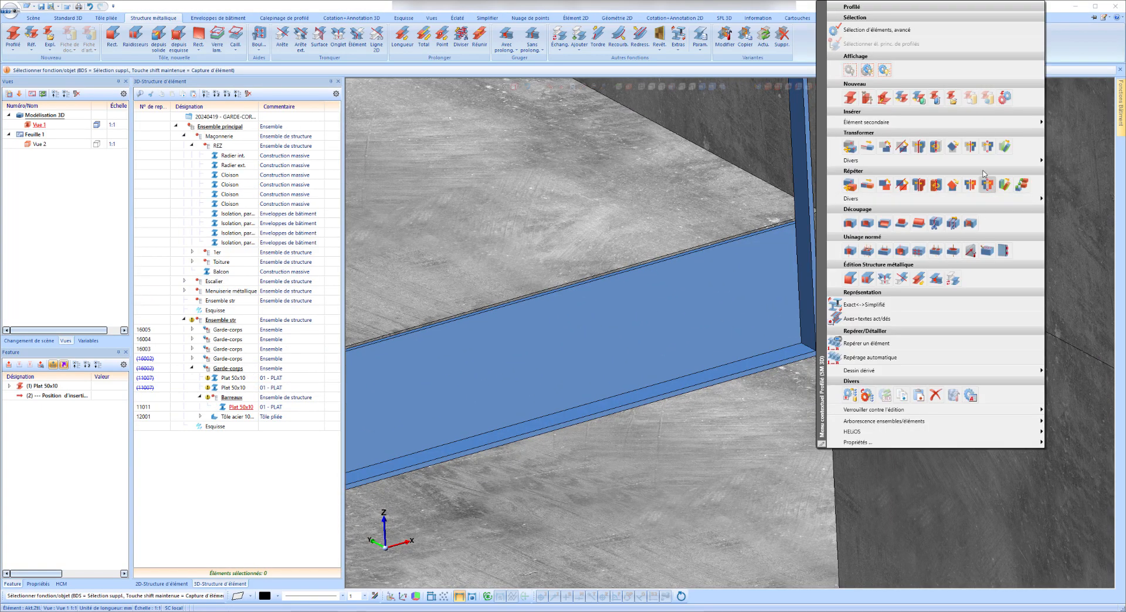
pyautogui.moveTo(1008, 161)
pyautogui.click(1076, 214)
pyautogui.scroll(4, 854, 347)
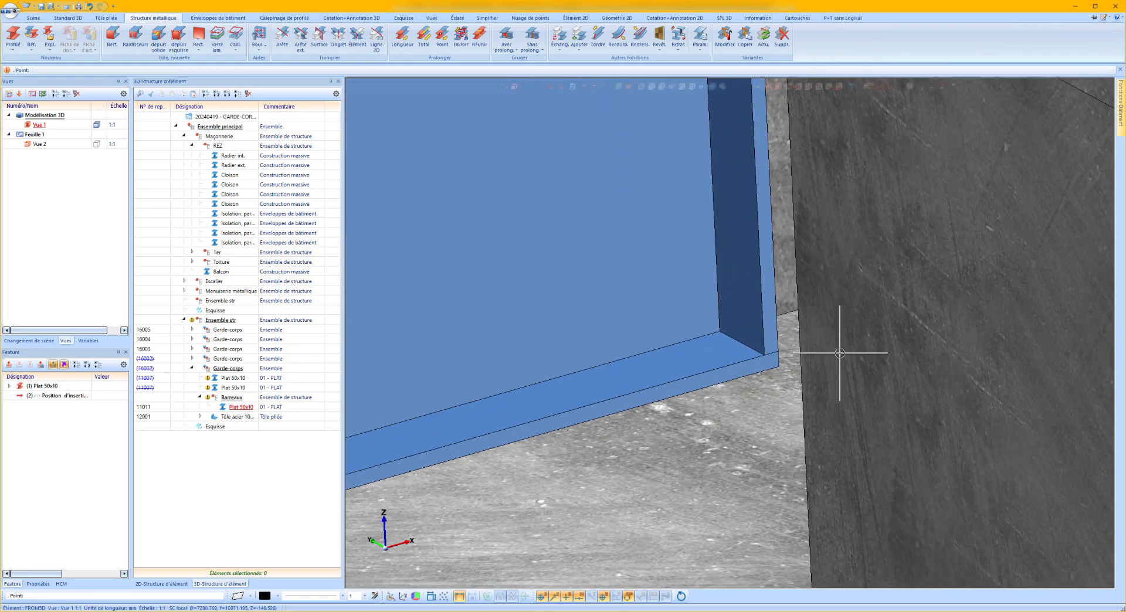
pyautogui.click(756, 346)
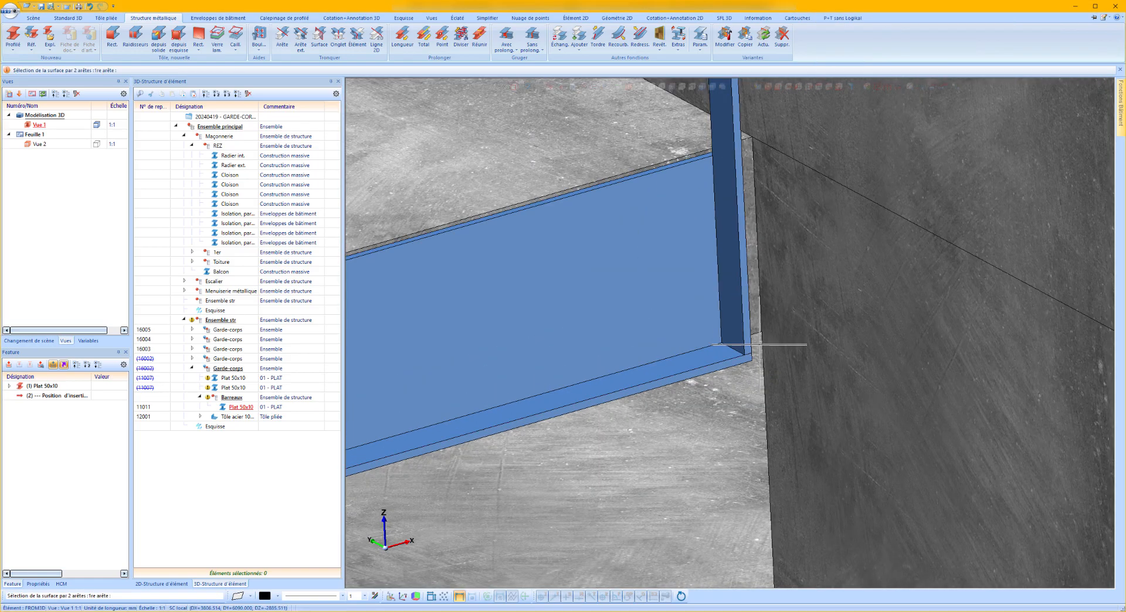
pyautogui.click(766, 342)
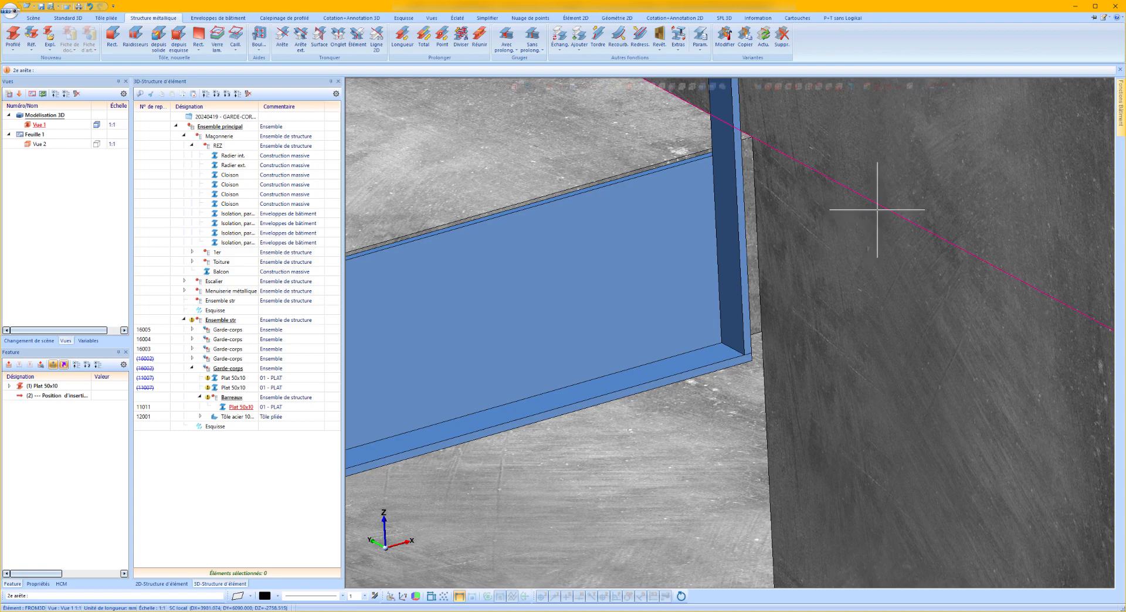
pyautogui.click(877, 214)
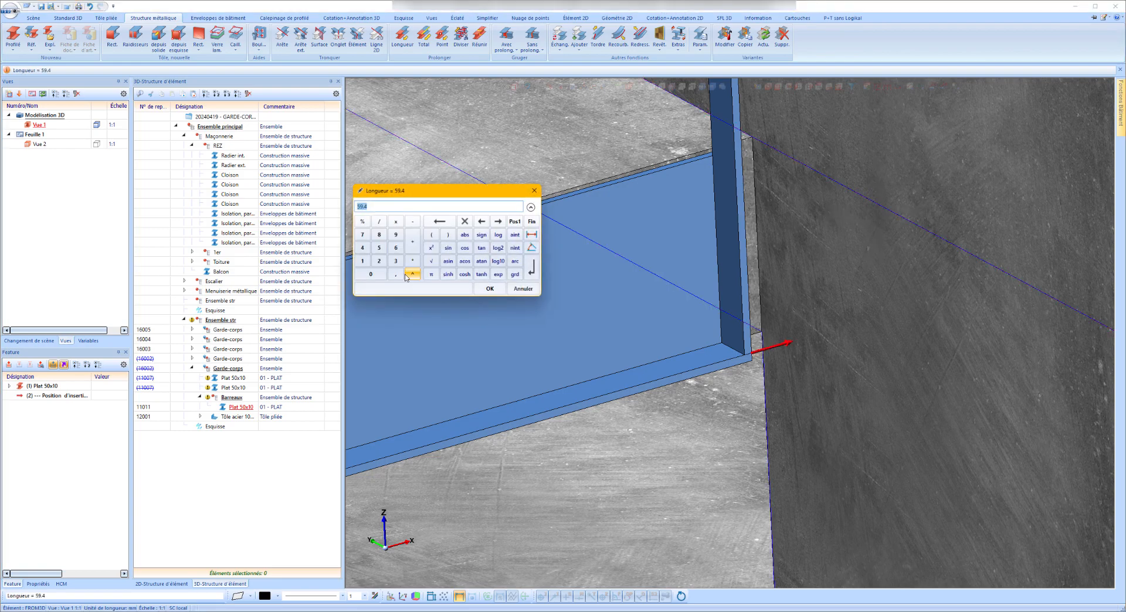
pyautogui.write('-20')
pyautogui.press('Return')
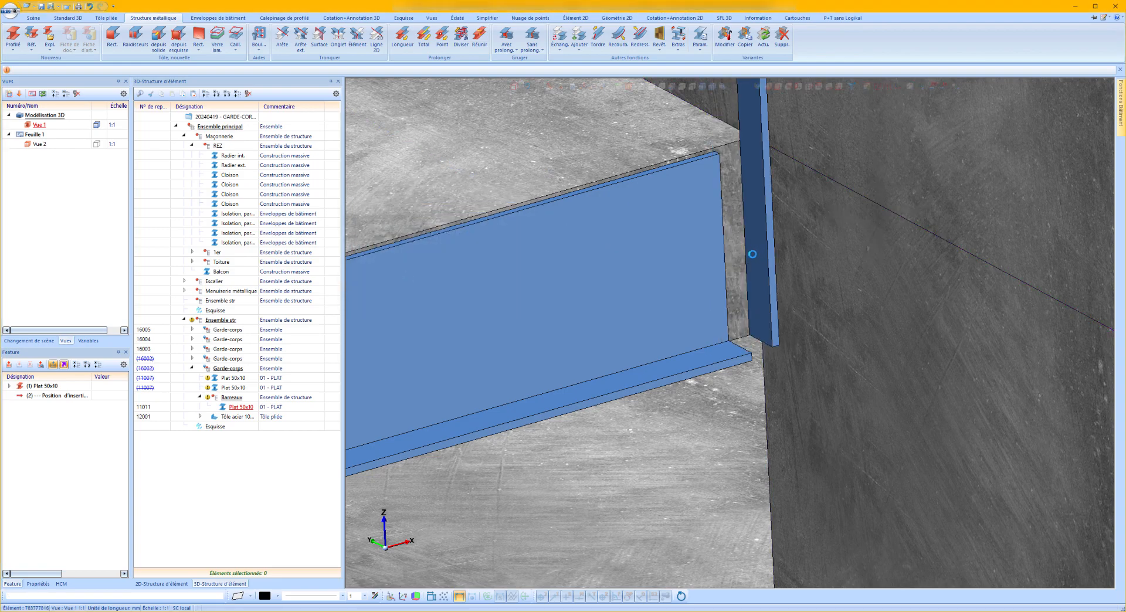
pyautogui.scroll(2, 780, 411)
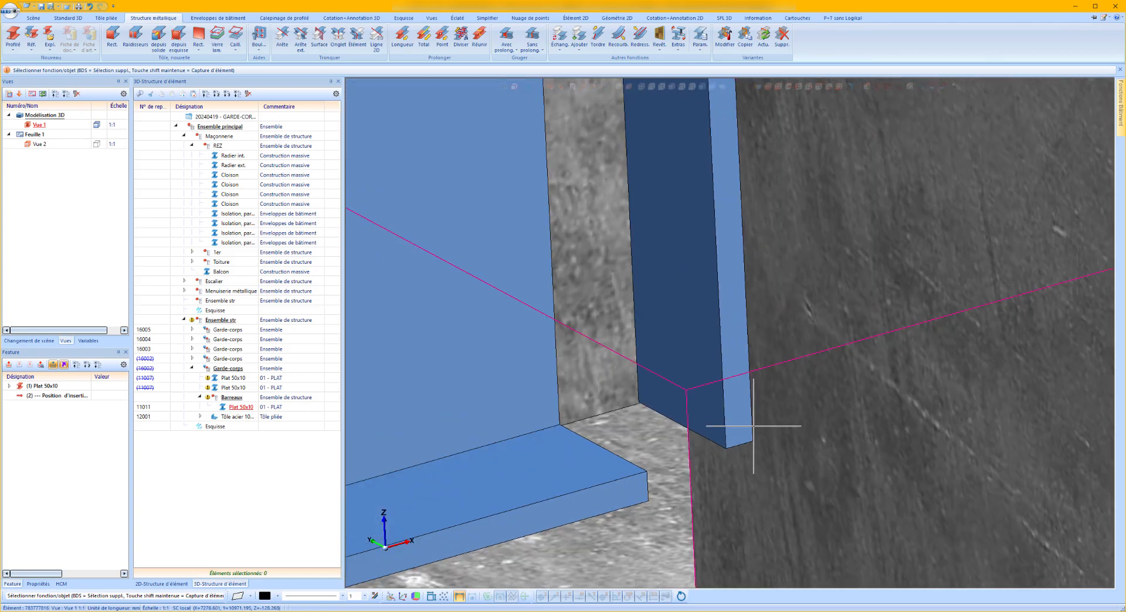
pyautogui.scroll(-3, 754, 441)
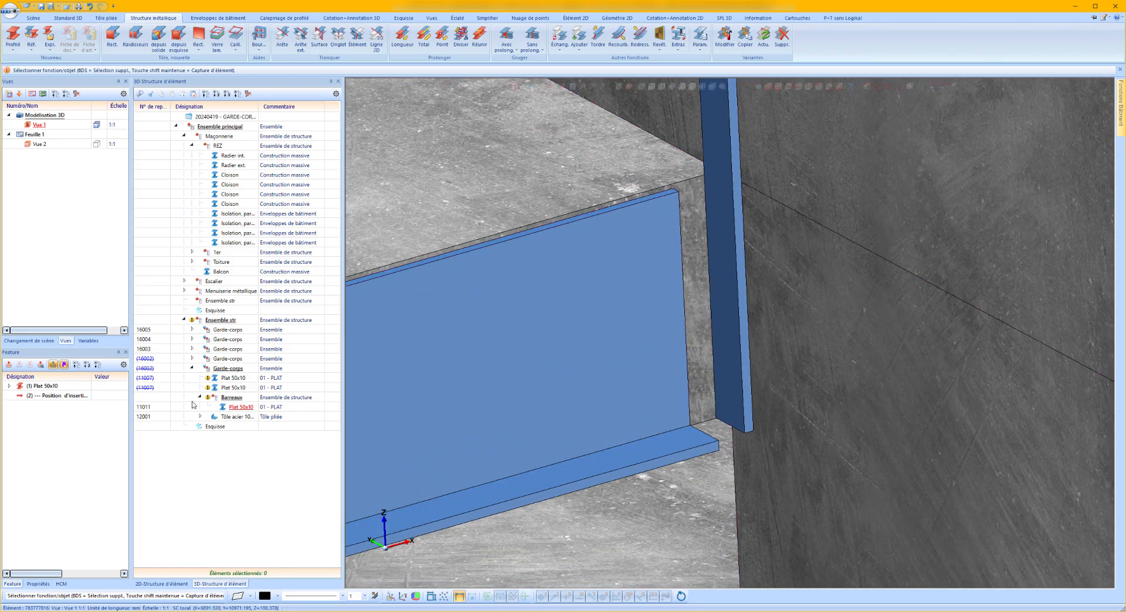
# Extend the copied railing's bent sheet perpendicularly from its wall-side edge to the end bar's lower outer corner.
pyautogui.click(588, 259)
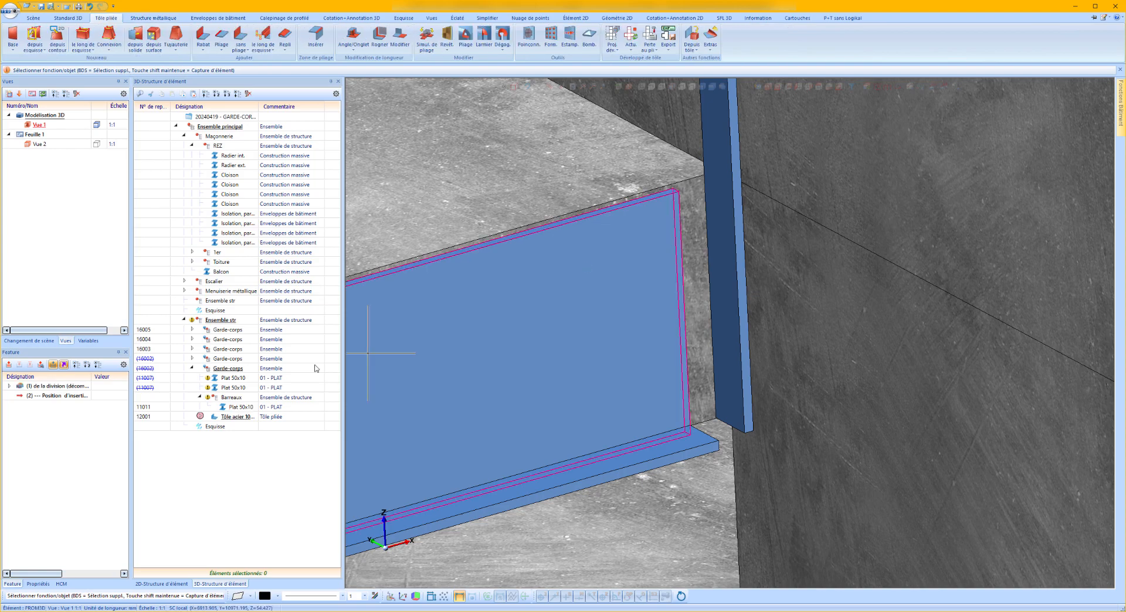
pyautogui.rightClick(642, 335)
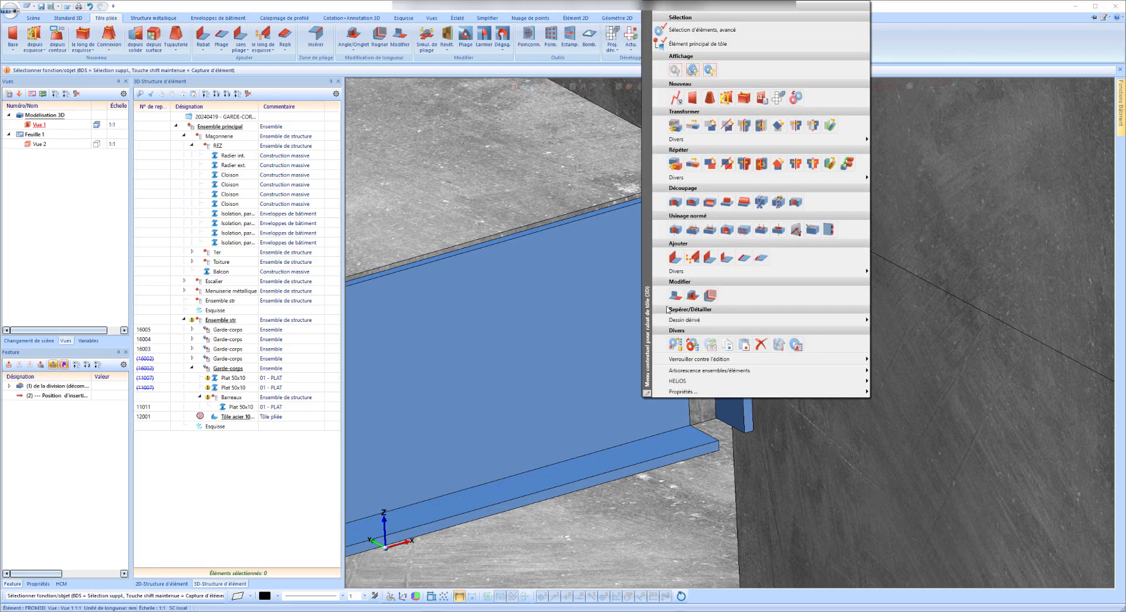
pyautogui.click(677, 298)
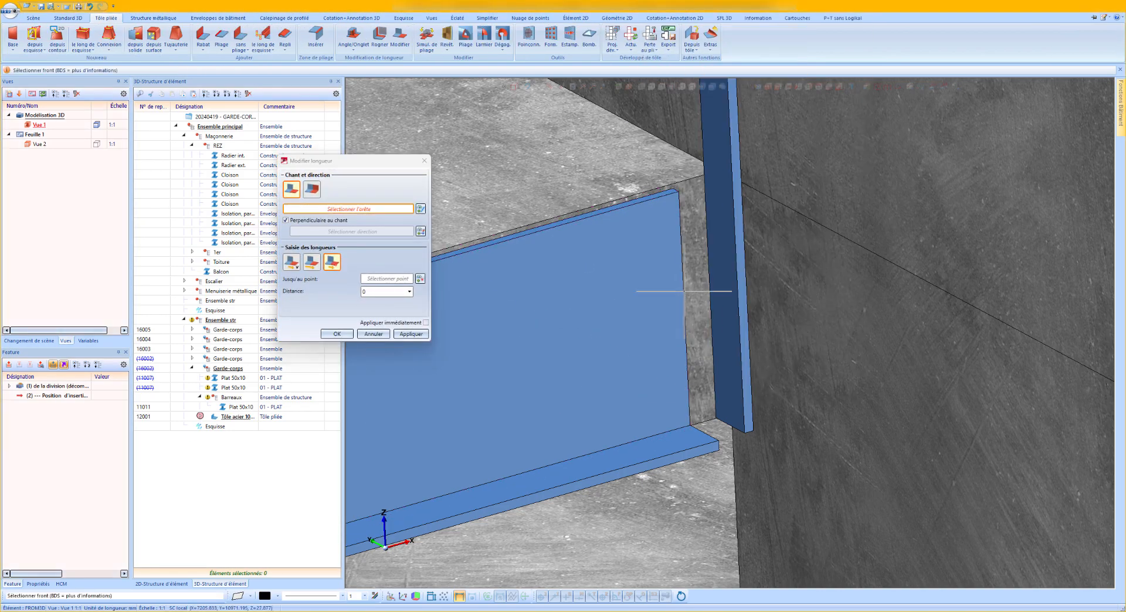
pyautogui.click(682, 299)
pyautogui.scroll(3, 747, 430)
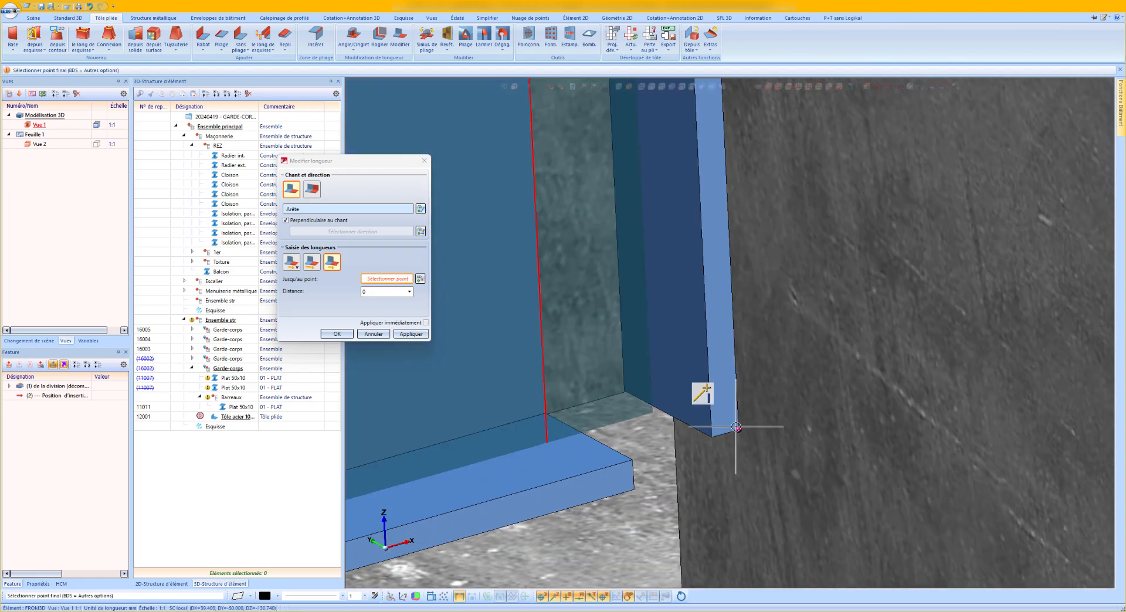
pyautogui.click(737, 429)
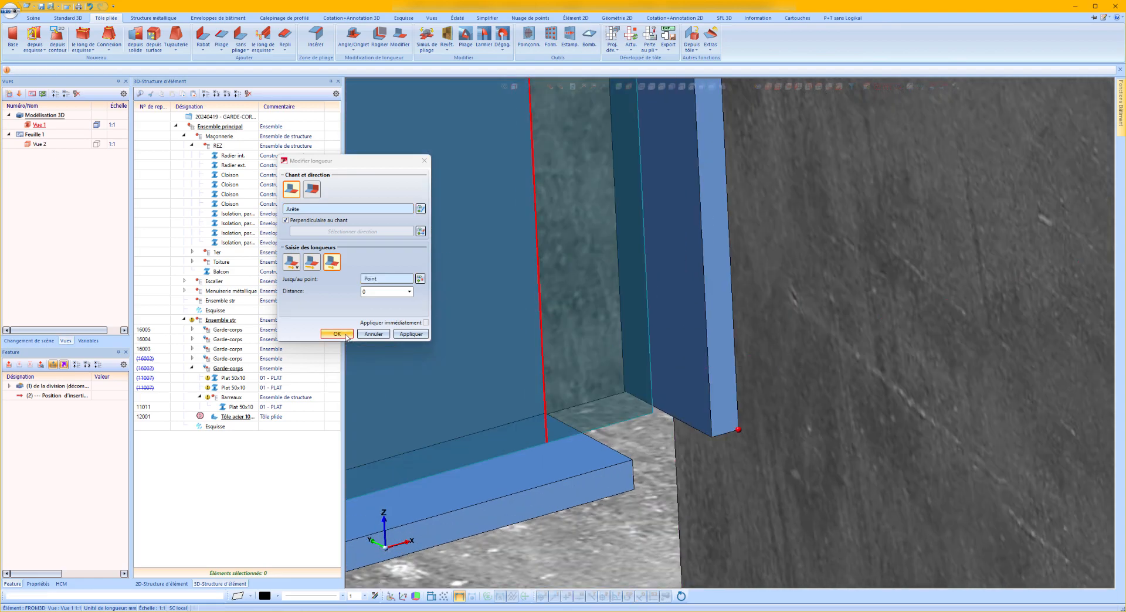
pyautogui.click(372, 290)
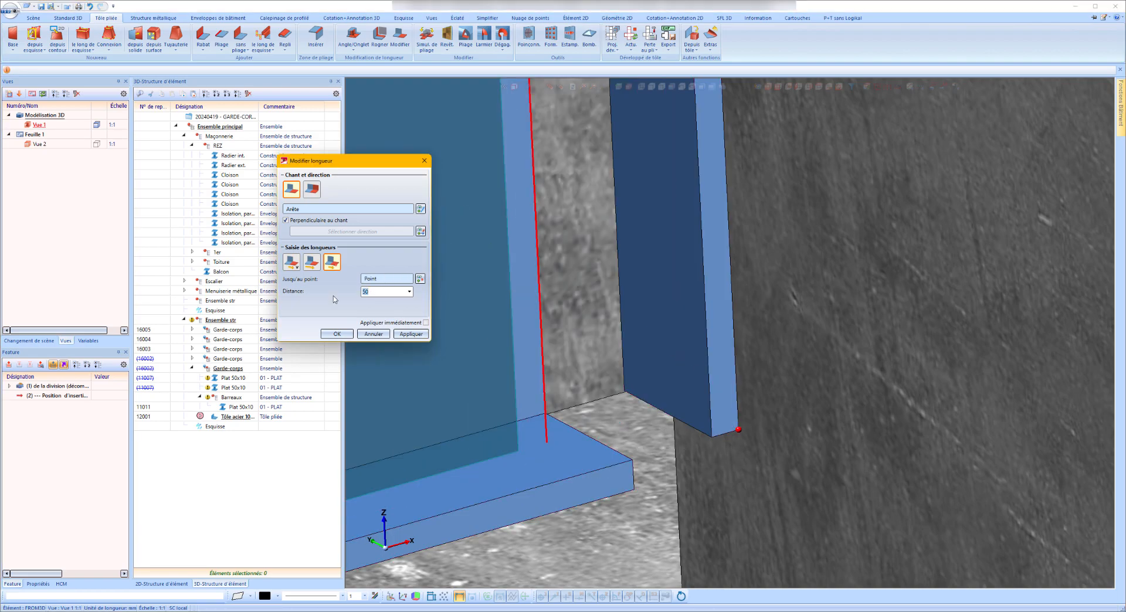
pyautogui.click(337, 334)
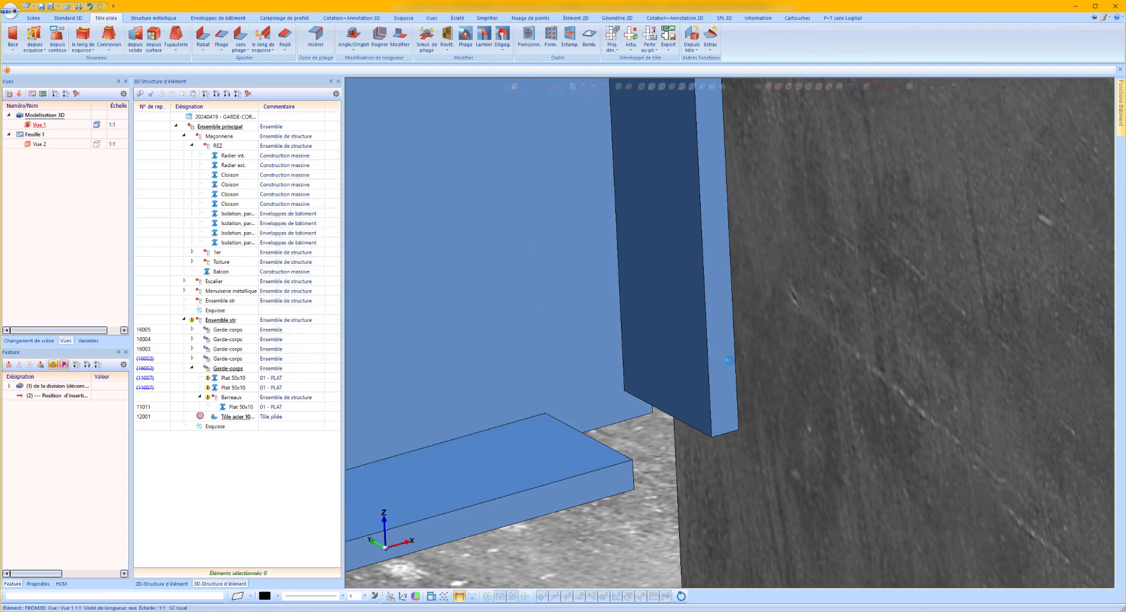
# Truncate the copied railing's top 50x10 flat, with extension and zero spacing, at the end bar's outer wall-side edge.
pyautogui.scroll(5, 738, 381)
pyautogui.scroll(-5, 738, 381)
pyautogui.scroll(5, 730, 382)
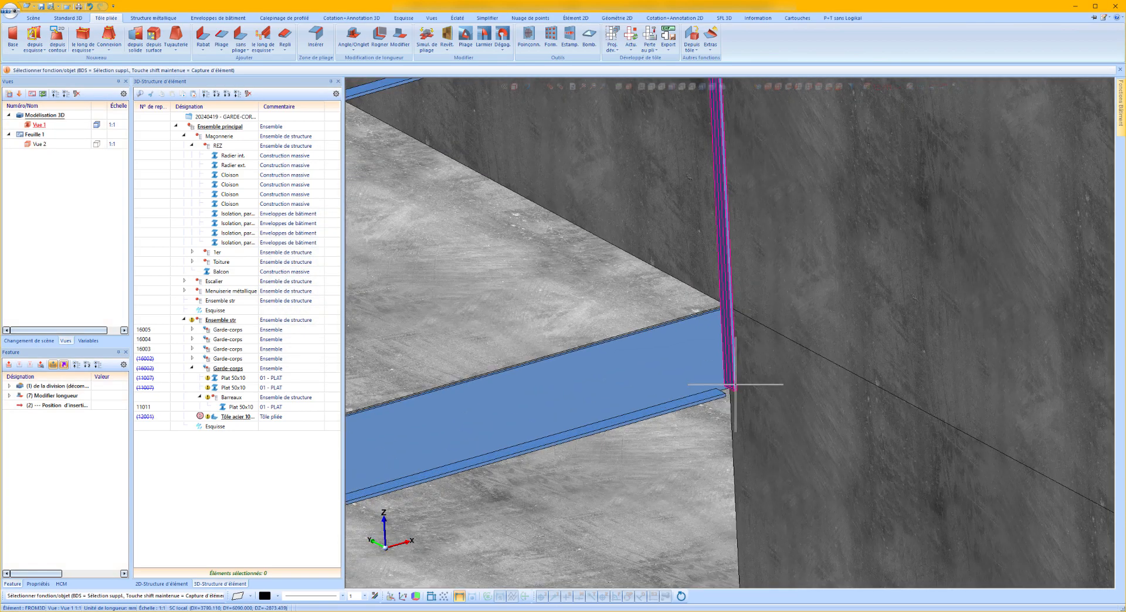
pyautogui.scroll(-5, 730, 382)
pyautogui.scroll(5, 726, 201)
pyautogui.click(714, 167)
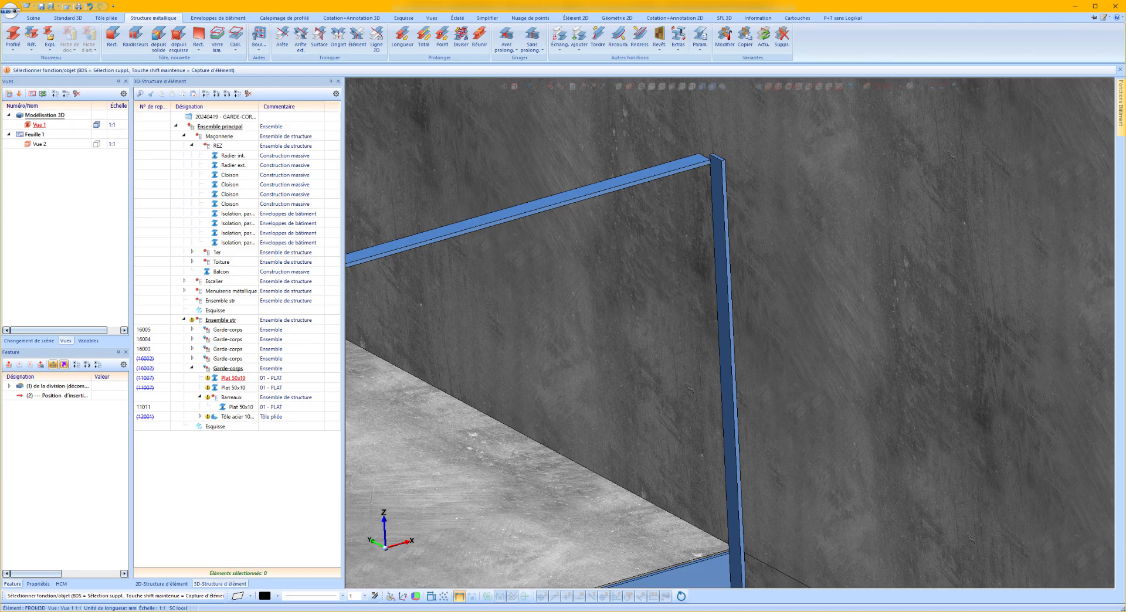
pyautogui.rightClick(714, 167)
pyautogui.click(787, 413)
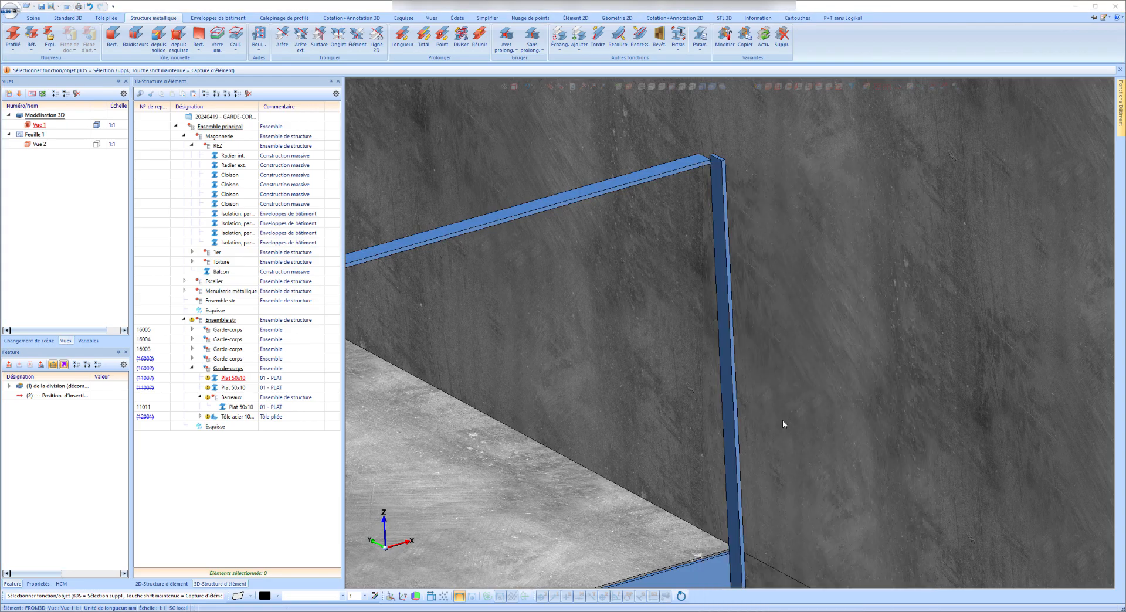
pyautogui.scroll(5, 717, 434)
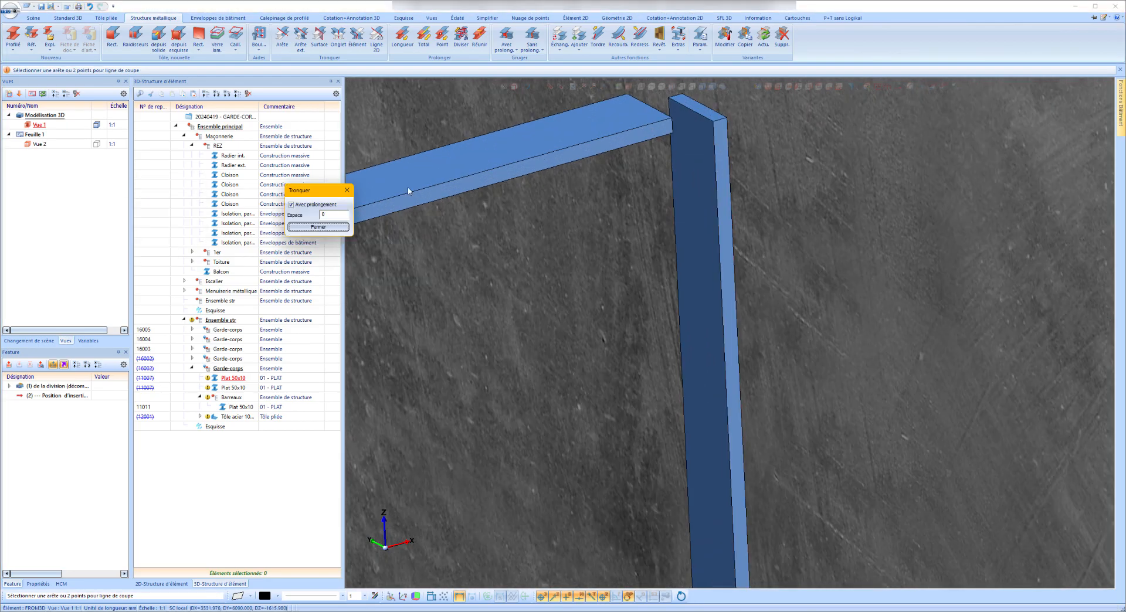
pyautogui.click(727, 128)
pyautogui.scroll(-10, 672, 155)
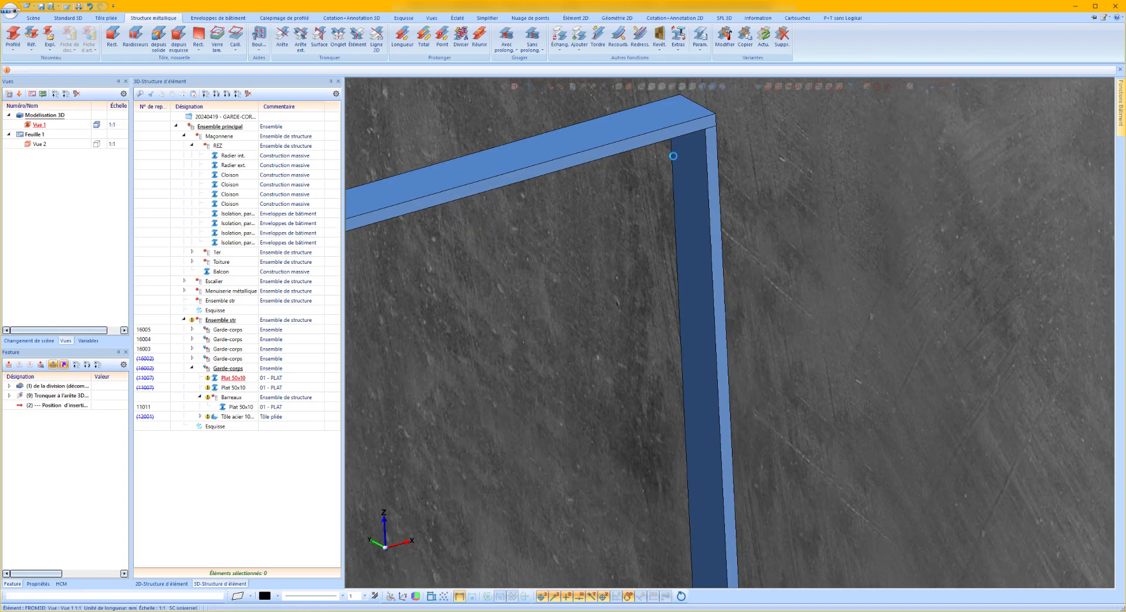
# Truncate the bottom 50x10 flat, with extension and zero spacing, at the end bar's outer edge by the wall.
pyautogui.scroll(4, 679, 364)
pyautogui.rightClick(679, 363)
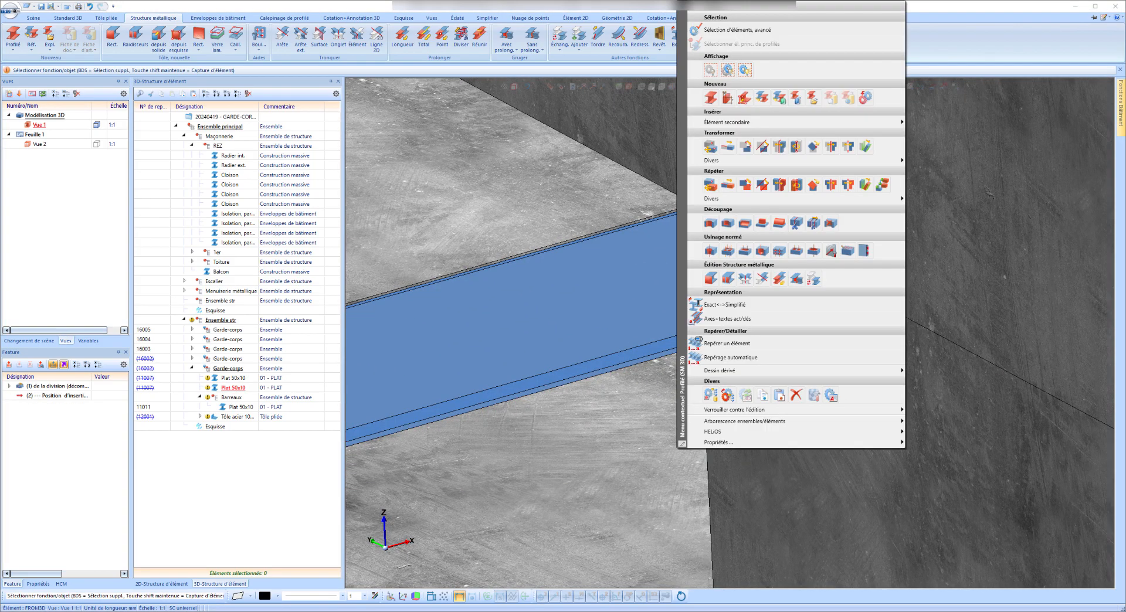
pyautogui.click(762, 280)
pyautogui.scroll(3, 687, 328)
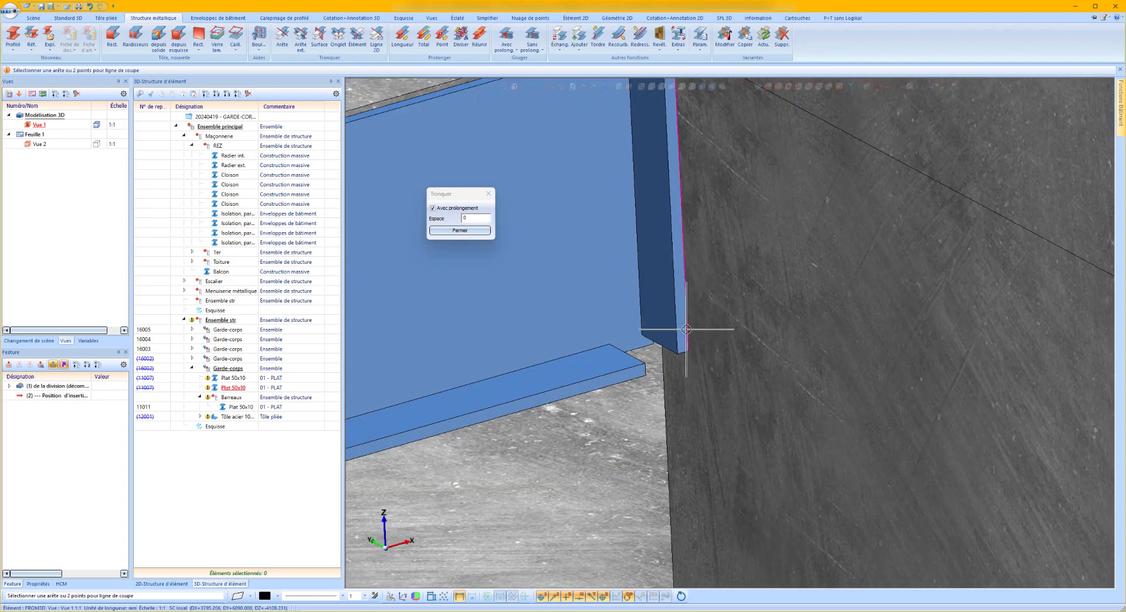
pyautogui.click(697, 320)
pyautogui.scroll(-8, 837, 299)
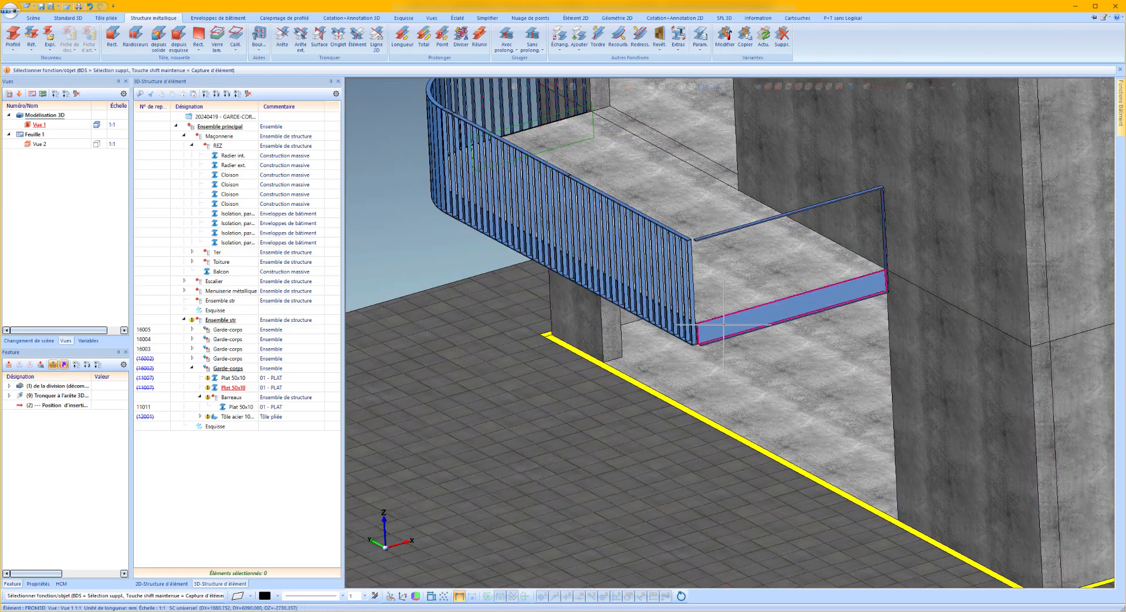
# Mitre the top and bottom 50x10 flats of the two railings where they meet at the balcony corner.
pyautogui.scroll(4, 666, 349)
pyautogui.scroll(2, 666, 348)
pyautogui.scroll(-6, 712, 334)
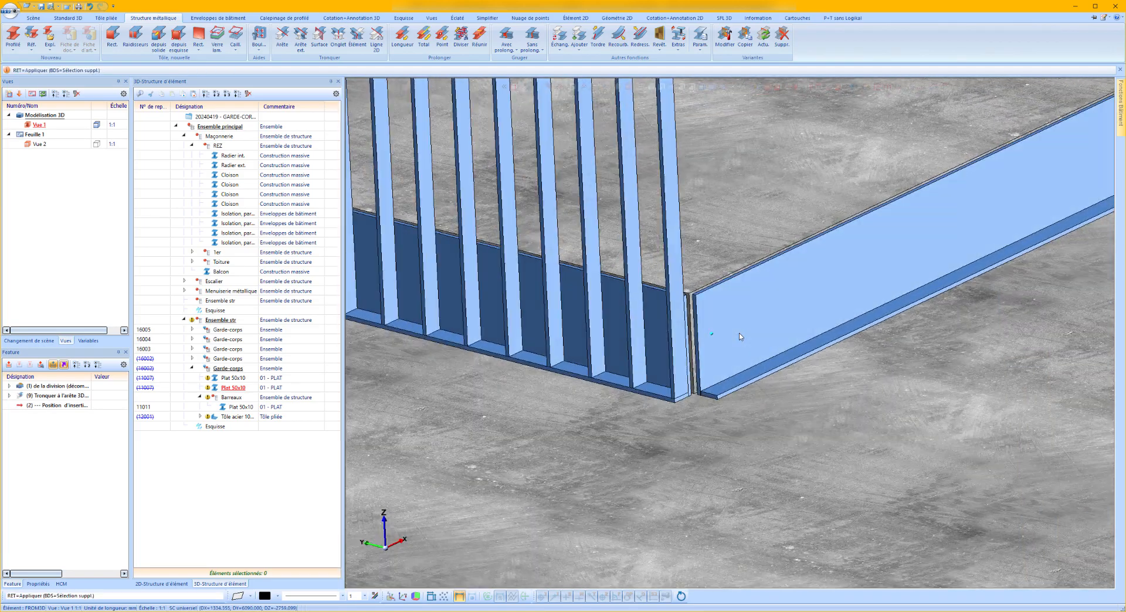
pyautogui.scroll(5, 684, 392)
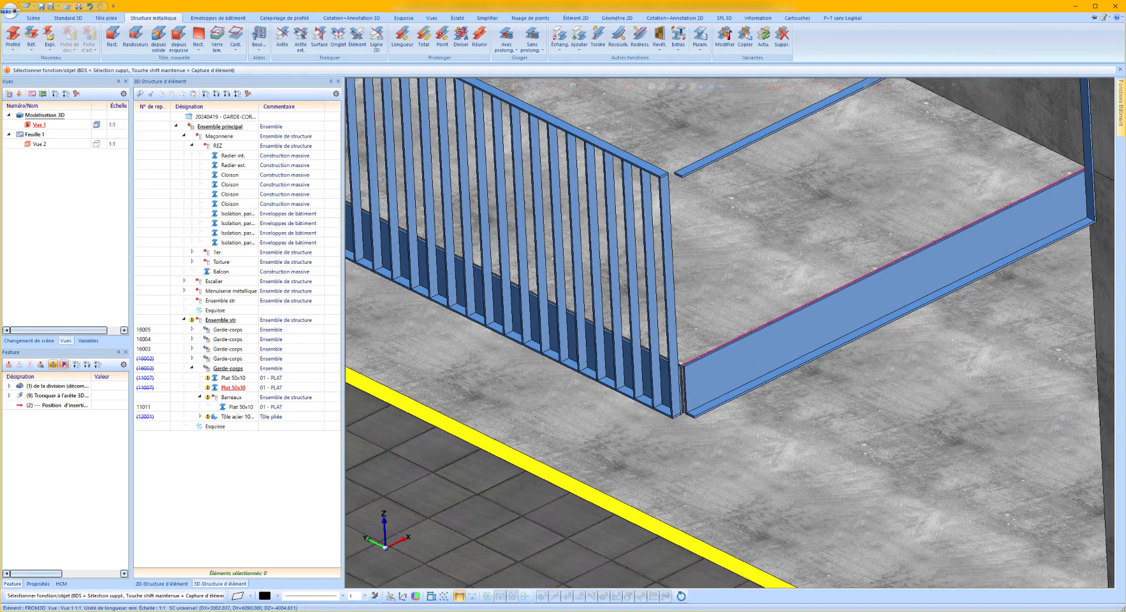
pyautogui.click(331, 39)
pyautogui.click(673, 176)
pyautogui.click(650, 177)
pyautogui.click(699, 551)
pyautogui.click(699, 552)
pyautogui.scroll(5, 680, 528)
pyautogui.scroll(-1, 657, 291)
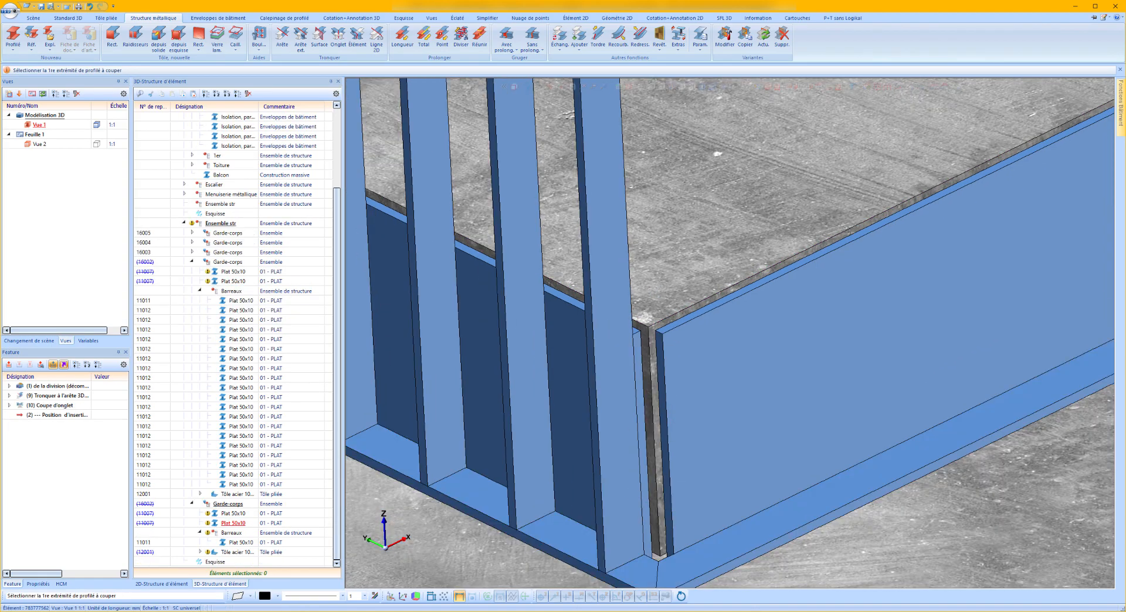
pyautogui.press('Escape')
# Extend the copied railing's bent sheet from its corner-side edge to the corner point of the adjacent railing's sheet.
pyautogui.scroll(-3, 656, 291)
pyautogui.scroll(3, 673, 344)
pyautogui.click(656, 323)
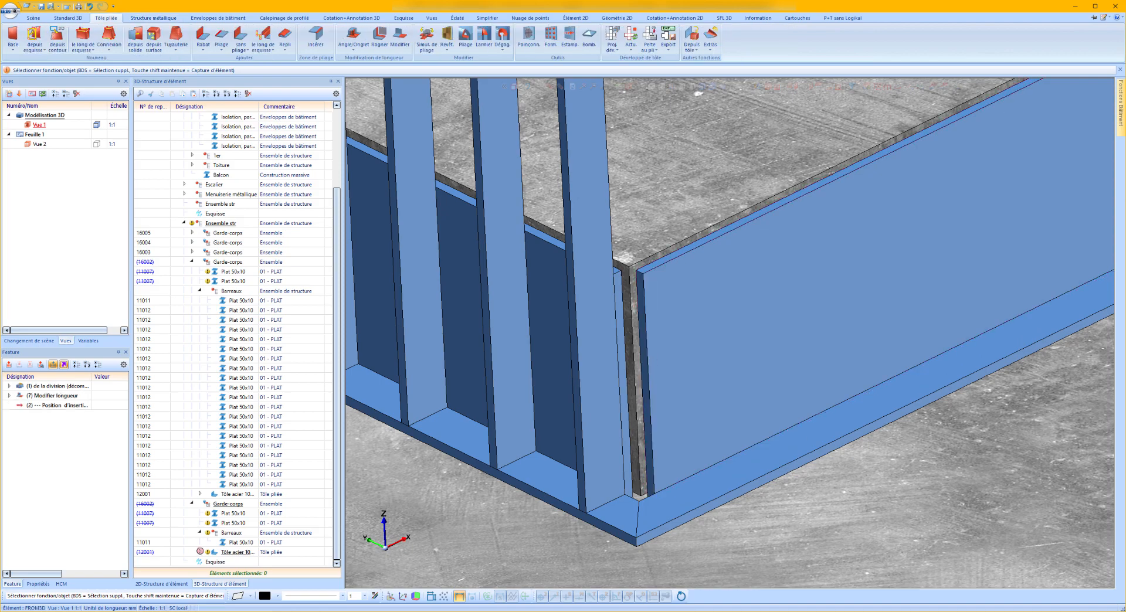
pyautogui.rightClick(656, 323)
pyautogui.click(689, 296)
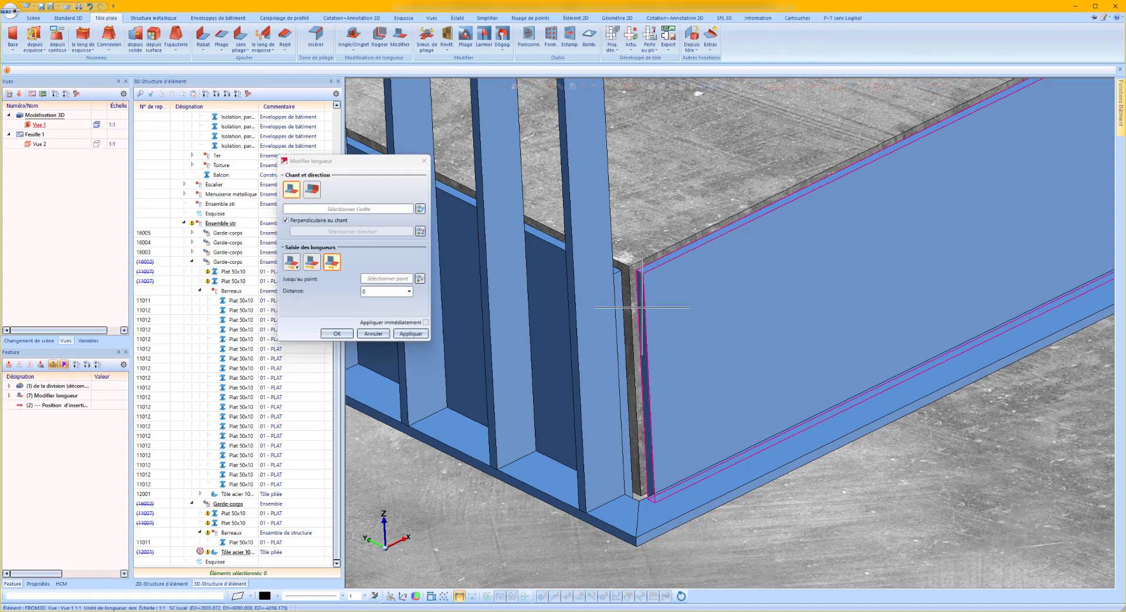
pyautogui.click(647, 320)
pyautogui.scroll(4, 647, 320)
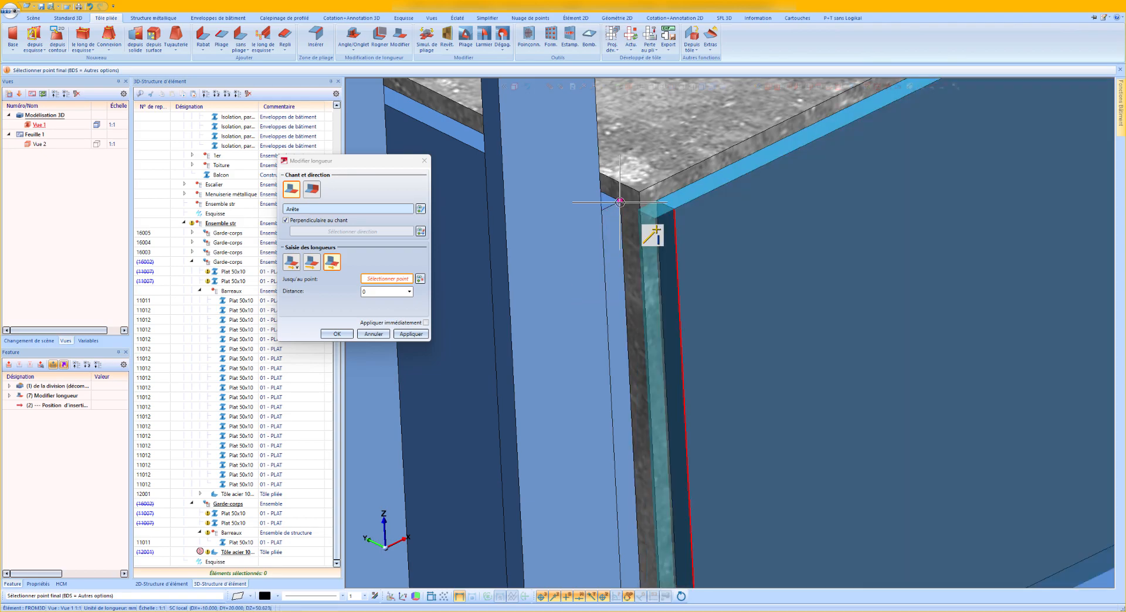
pyautogui.click(650, 228)
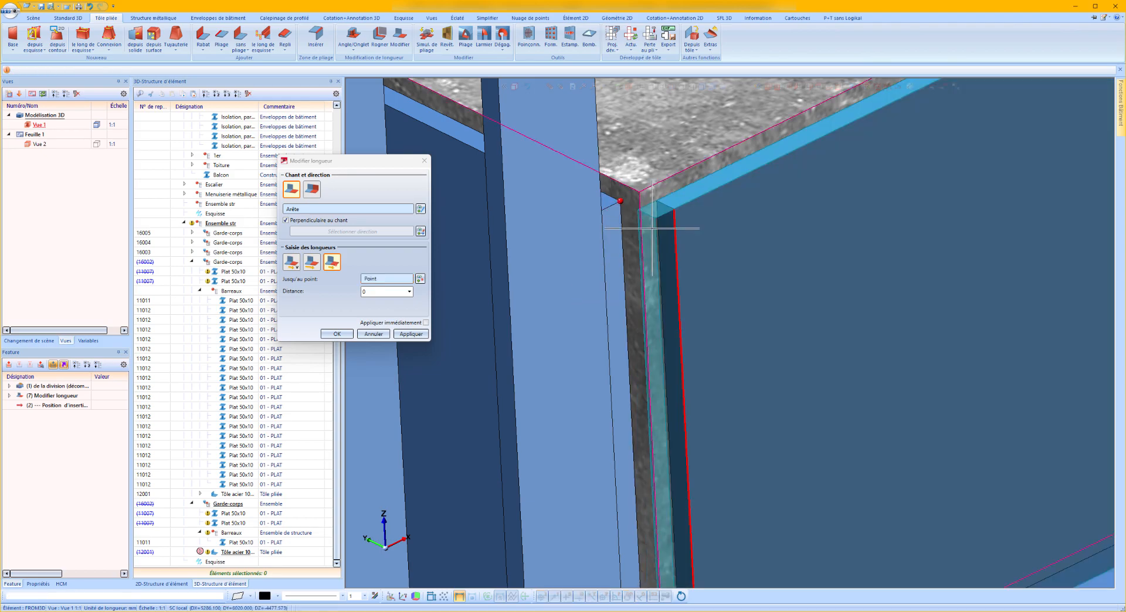
pyautogui.click(412, 334)
# Extend the adjacent railing's bent sheet at the balcony corner to the outer face of the copied railing's sheet.
pyautogui.click(621, 215)
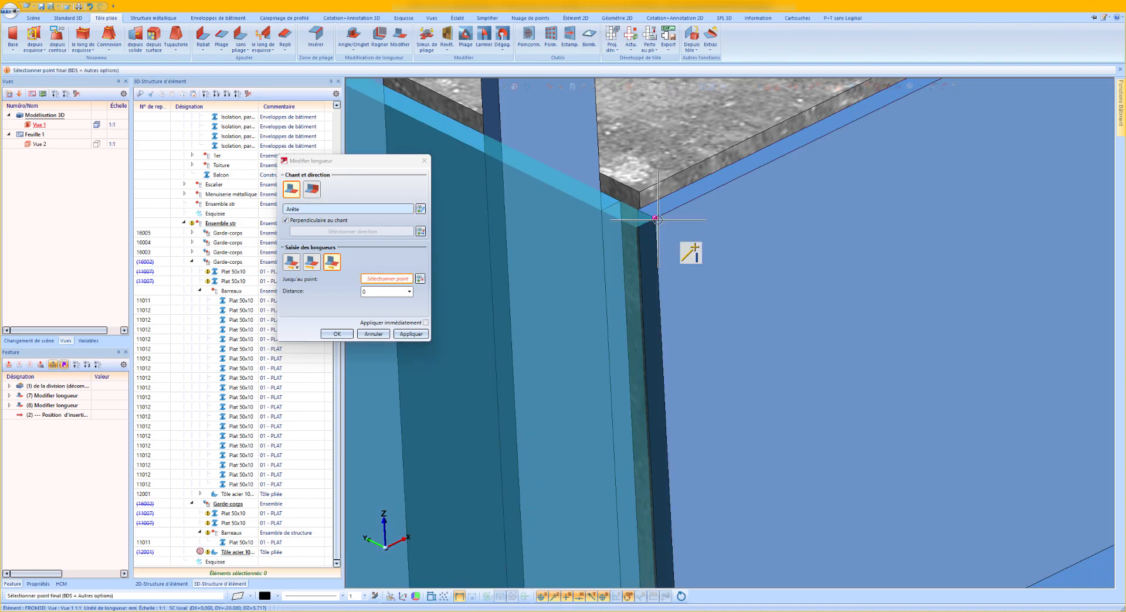
pyautogui.click(658, 219)
pyautogui.click(411, 335)
# Copy the copied railing's wall-side end bar along the bottom flat to the mitred balcony corner.
pyautogui.middleClick(575, 251)
pyautogui.scroll(-1, 575, 251)
pyautogui.scroll(-5, 575, 251)
pyautogui.scroll(3, 597, 323)
pyautogui.moveTo(591, 365)
pyautogui.mouseDown(button='middle')
pyautogui.moveTo(553, 392)
pyautogui.moveTo(589, 372)
pyautogui.moveTo(583, 380)
pyautogui.mouseUp(button='middle')
pyautogui.scroll(-5, 583, 380)
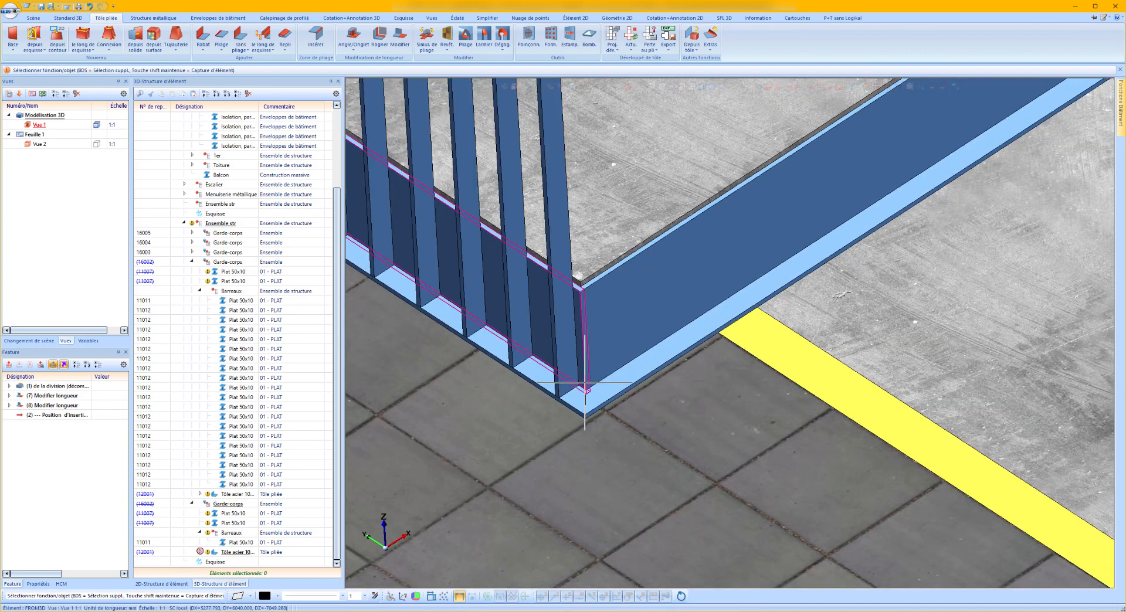
pyautogui.scroll(-2, 592, 370)
pyautogui.scroll(6, 833, 223)
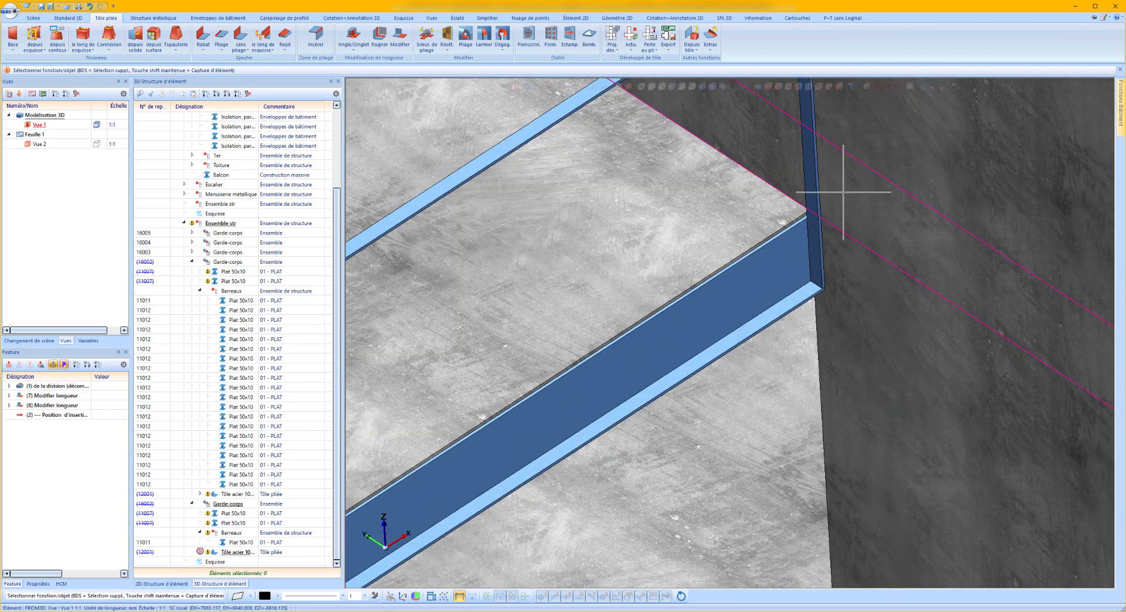
pyautogui.click(809, 226)
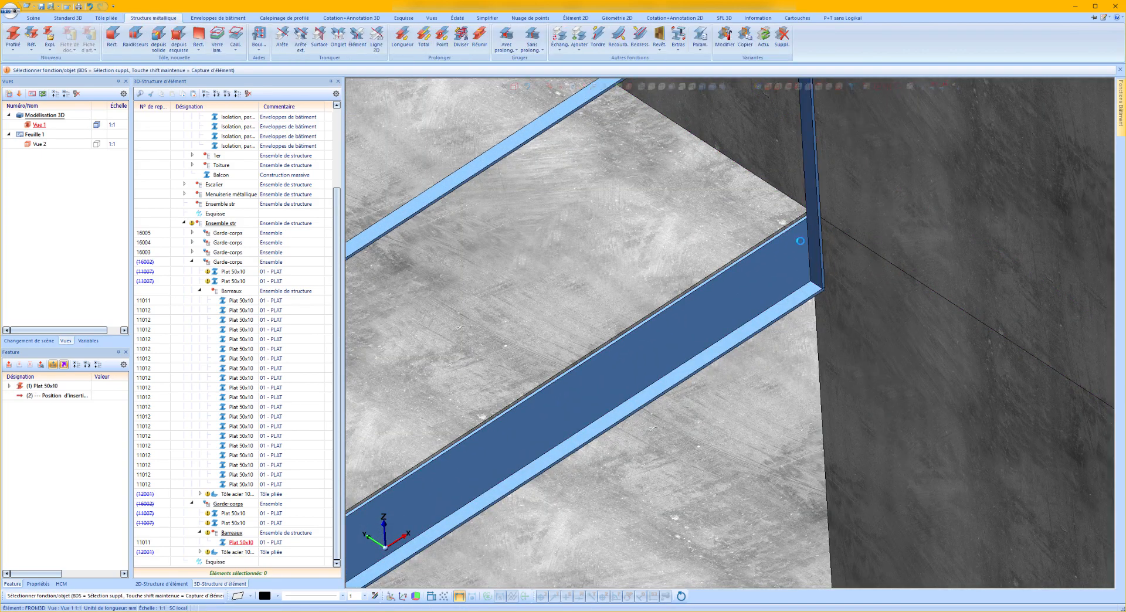
pyautogui.rightClick(238, 547)
pyautogui.click(273, 284)
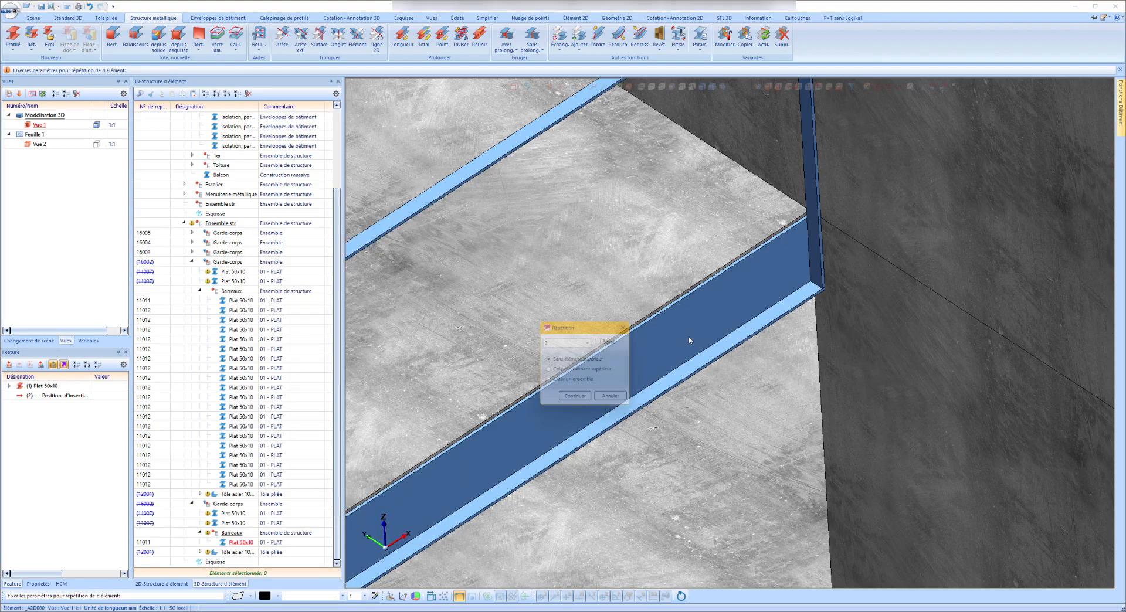
pyautogui.click(575, 403)
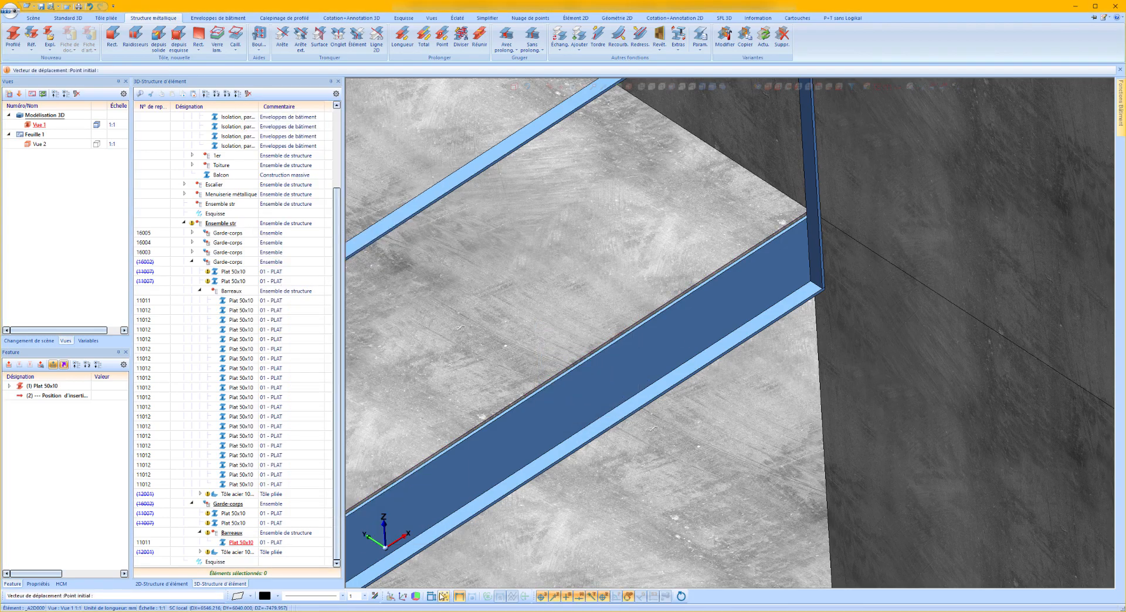
pyautogui.scroll(6, 775, 262)
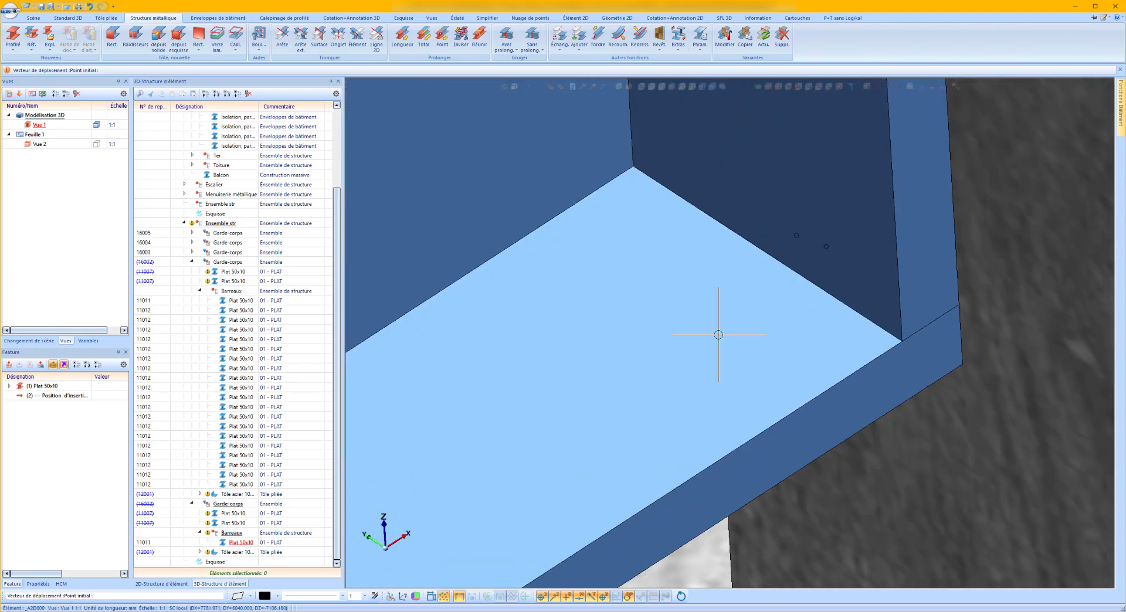
pyautogui.click(798, 237)
pyautogui.scroll(-8, 951, 182)
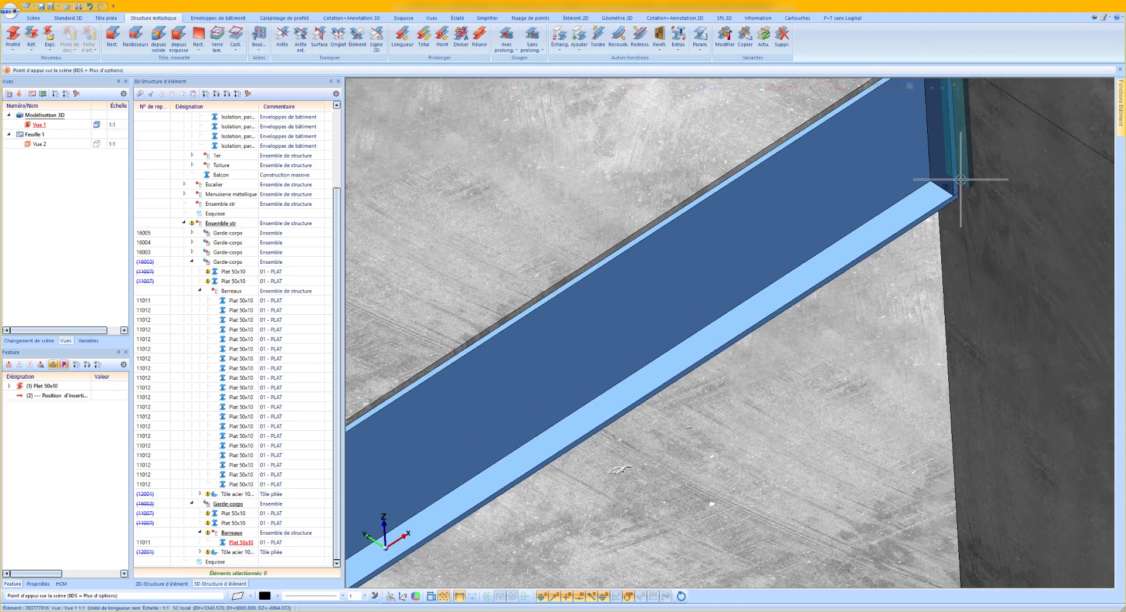
pyautogui.scroll(3, 638, 391)
pyautogui.scroll(4, 638, 391)
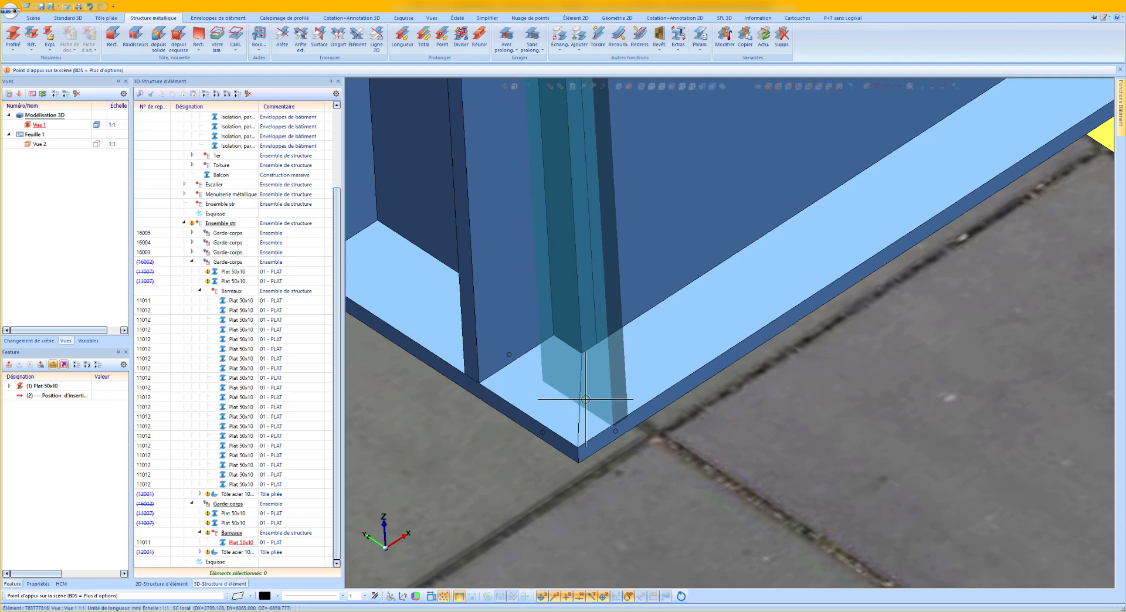
pyautogui.click(637, 362)
pyautogui.press('Return')
pyautogui.scroll(-5, 604, 390)
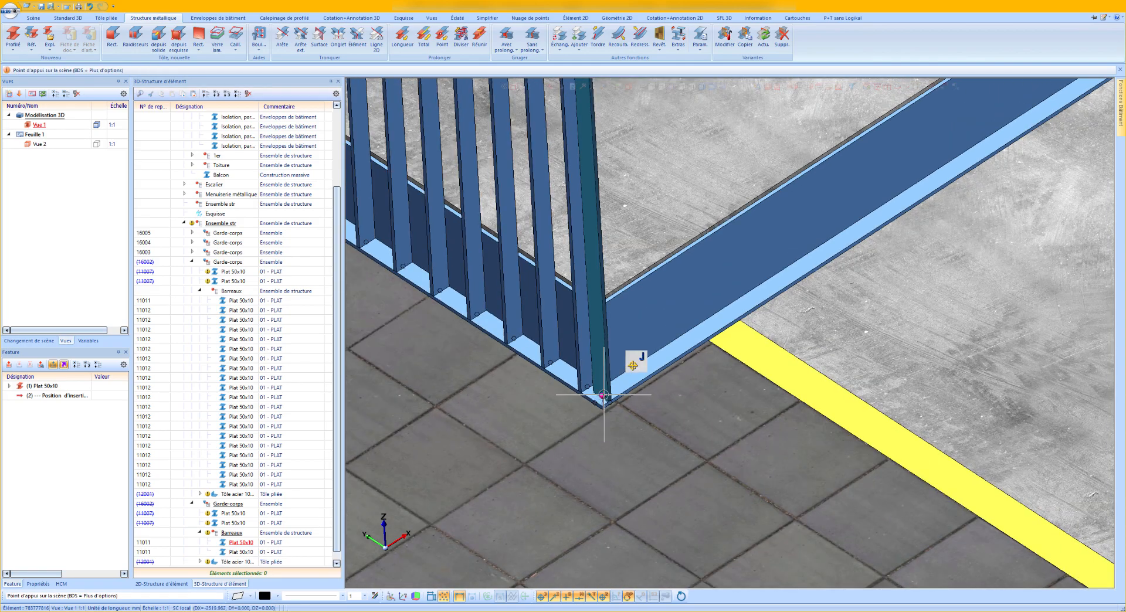
# Fill the copied railing's frame between its two end bars and flats with Fl 50x10 bars at a maximum spacing of 118 mm.
pyautogui.scroll(-3, 619, 390)
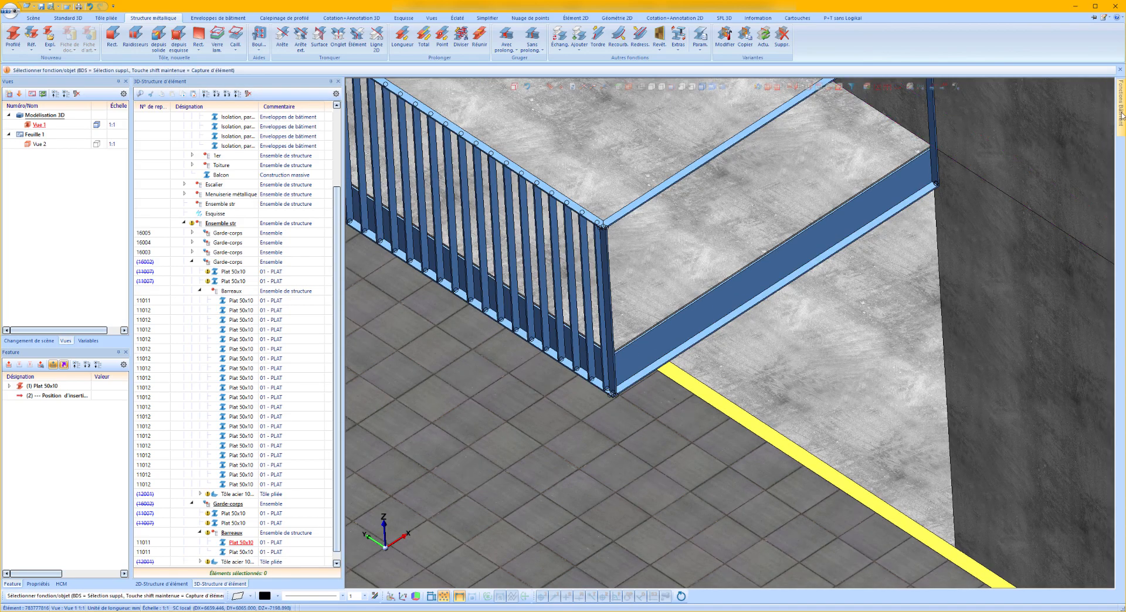
pyautogui.moveTo(1122, 116)
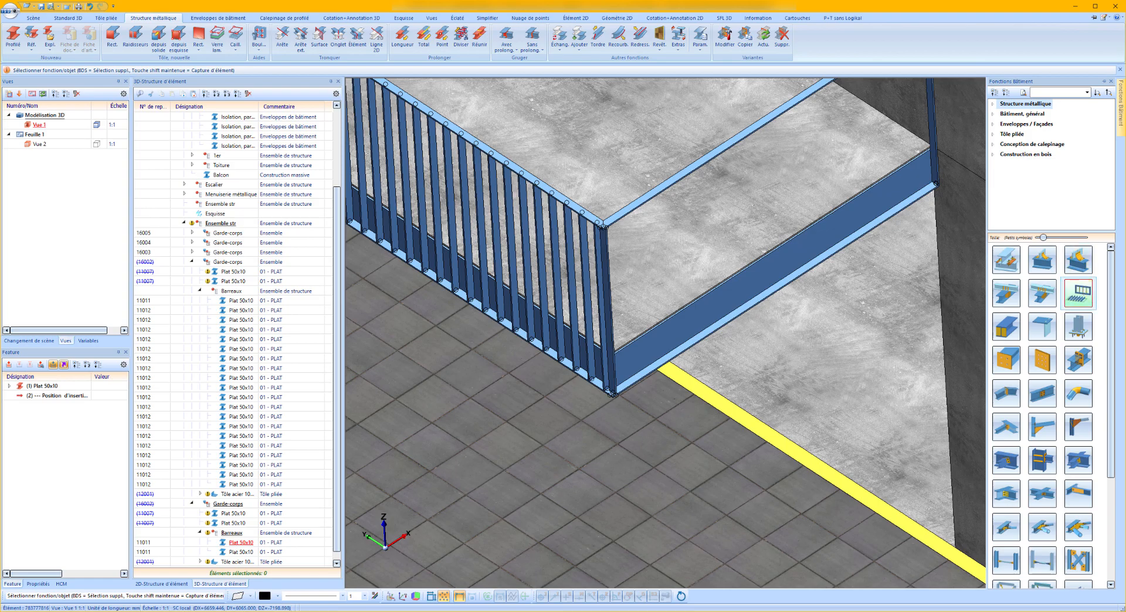
pyautogui.click(1078, 292)
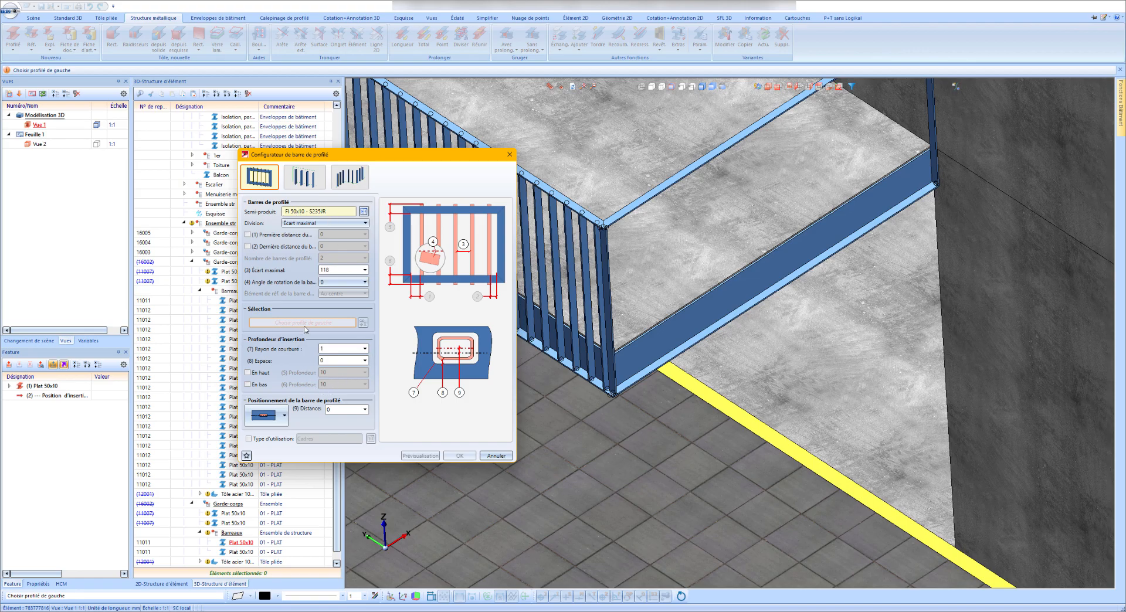
pyautogui.click(611, 282)
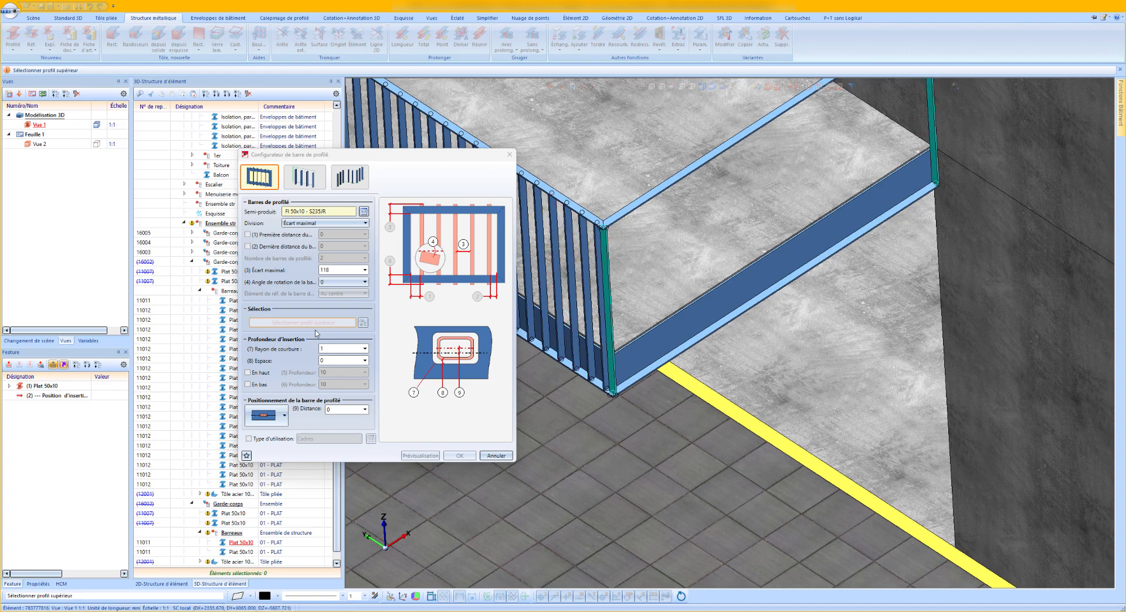
pyautogui.click(733, 142)
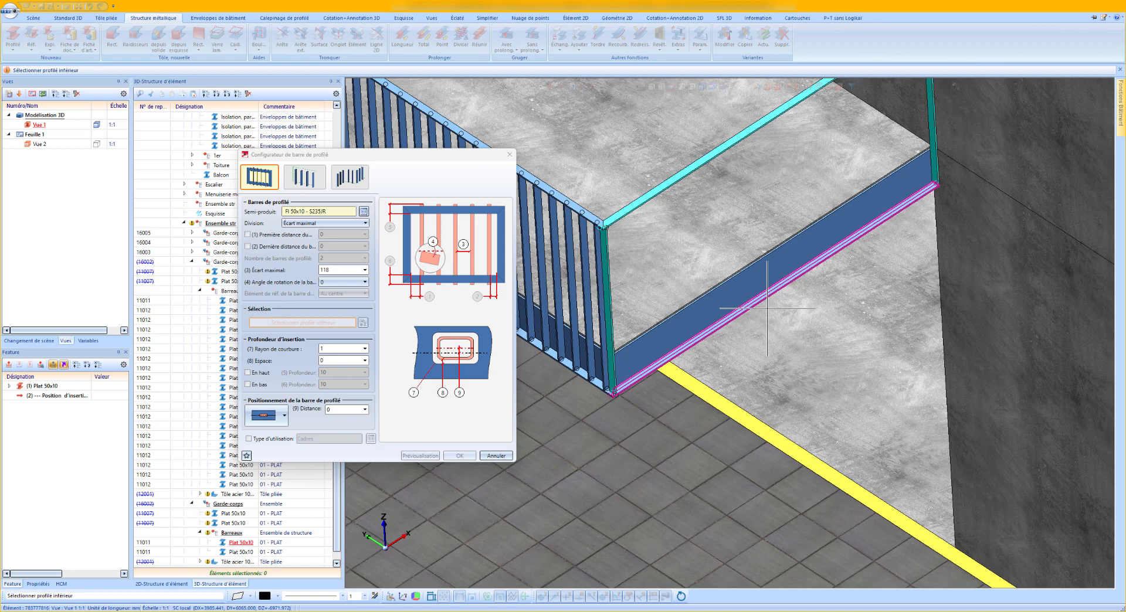
pyautogui.click(766, 285)
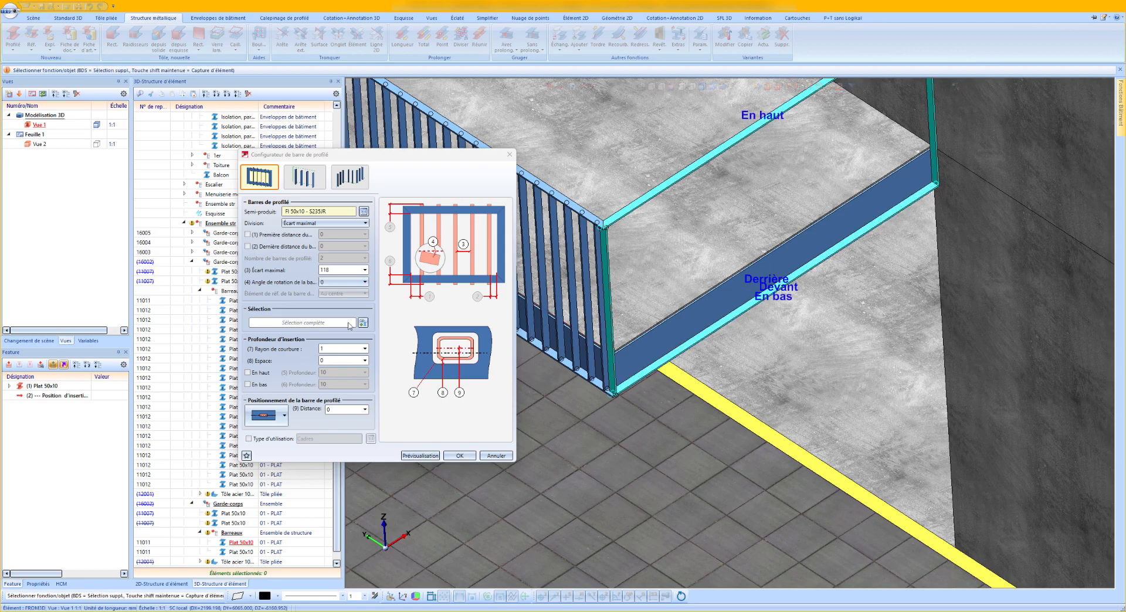
pyautogui.click(459, 457)
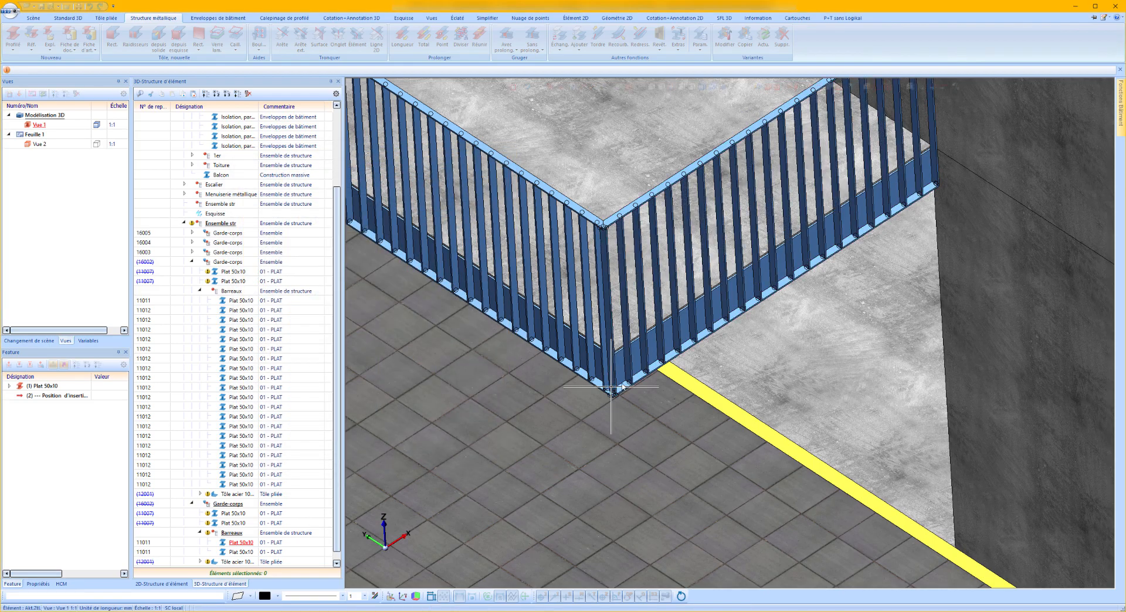
# Move the generated 50x10 bars directly into the copied railing's Barreaux assembly and delete their emptied sub-assembly.
pyautogui.scroll(1, 706, 293)
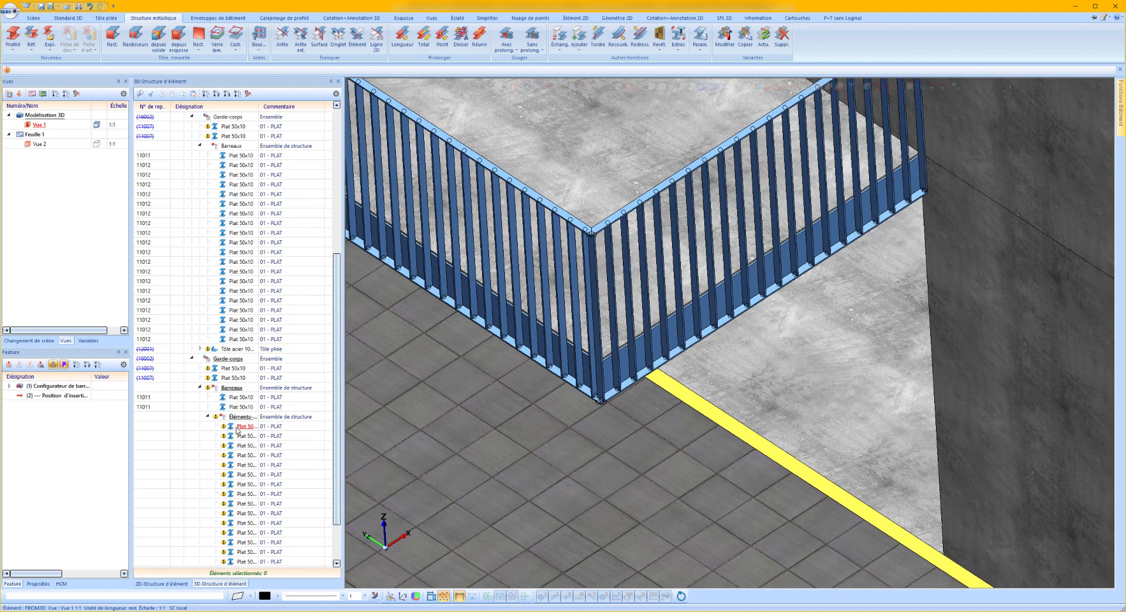
pyautogui.scroll(-2, 237, 431)
pyautogui.click(252, 519)
pyautogui.moveTo(237, 381); pyautogui.dragTo(241, 330)
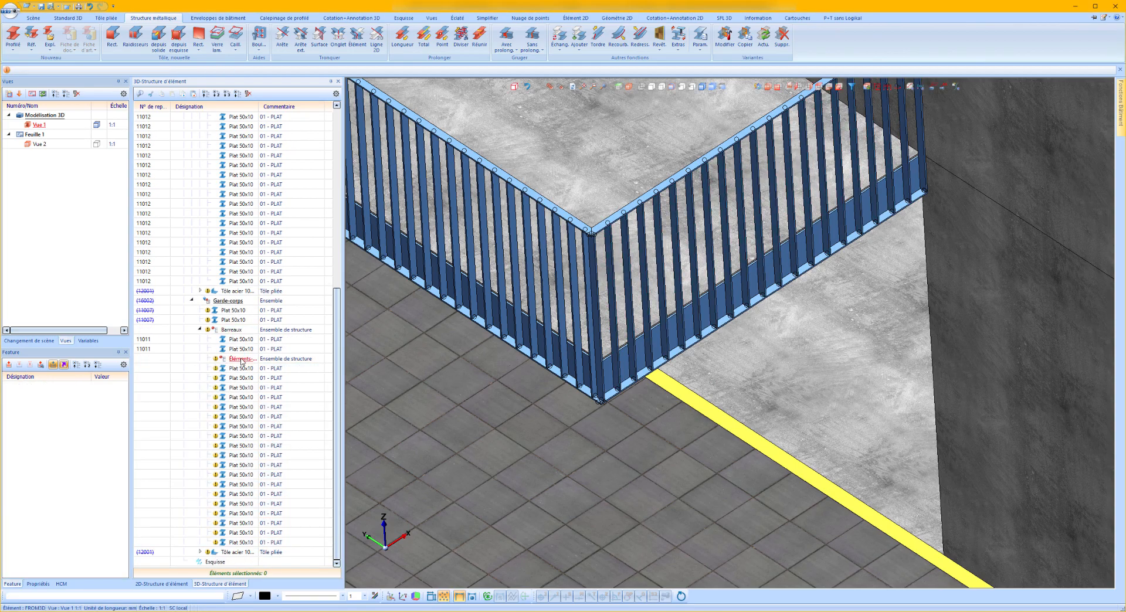
pyautogui.press('Delete')
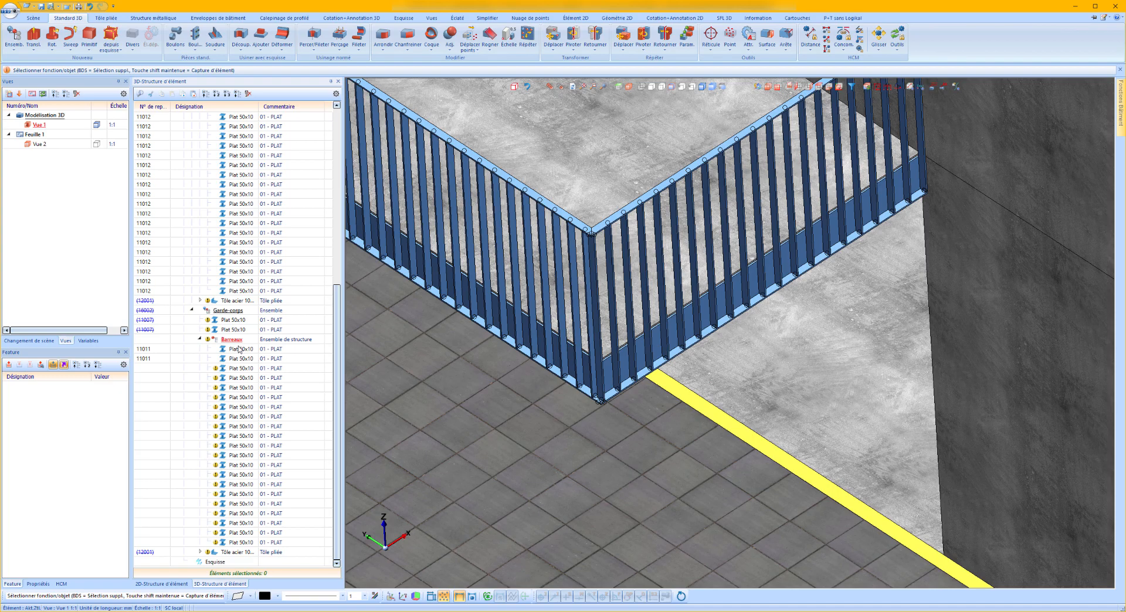
# Rotate the copied railing's corner bar by -45° about its vertical axis.
pyautogui.scroll(5, 545, 387)
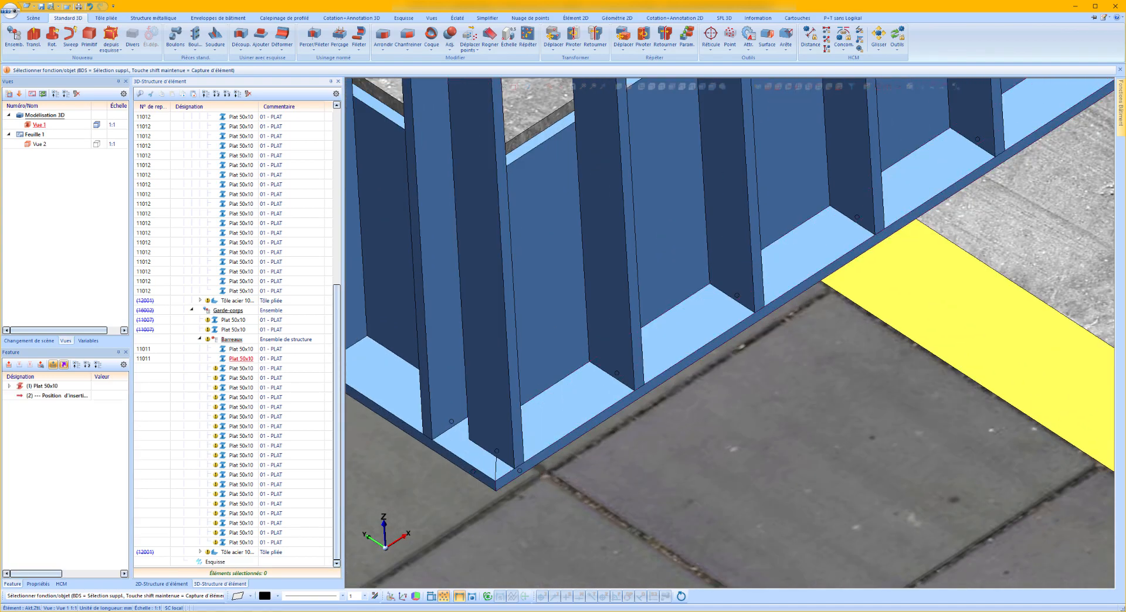
pyautogui.rightClick(492, 398)
pyautogui.click(631, 146)
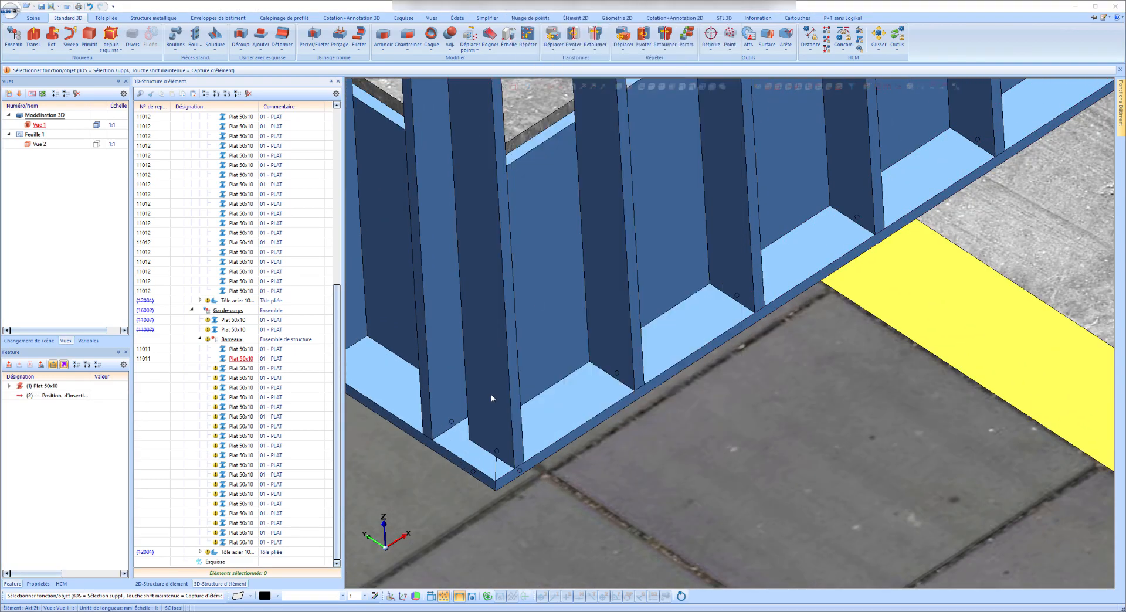
pyautogui.click(495, 450)
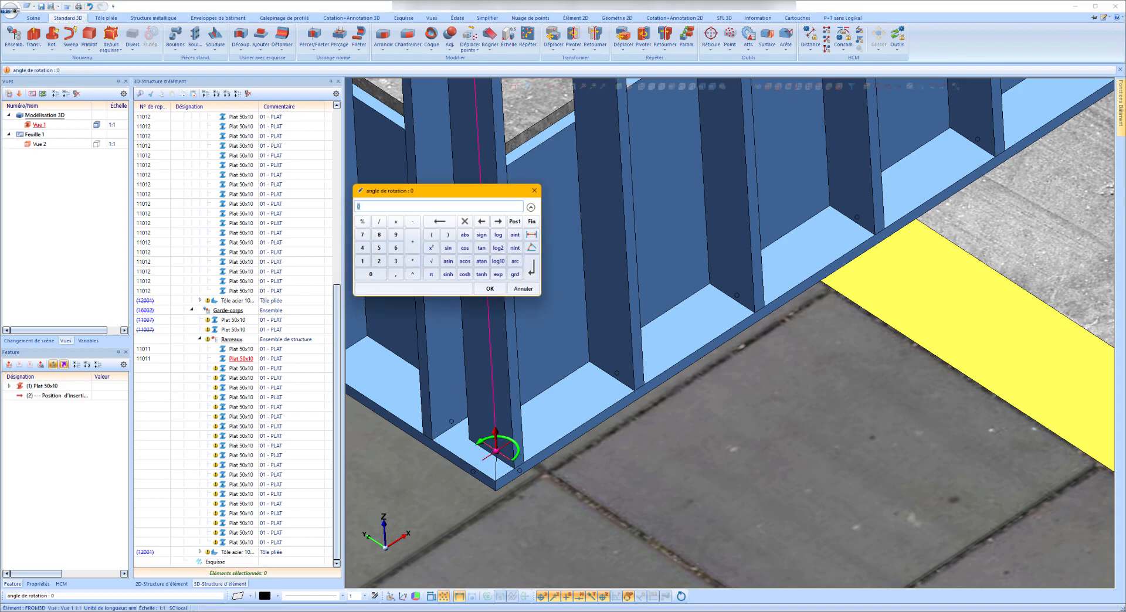
pyautogui.write('-45')
pyautogui.press('Return')
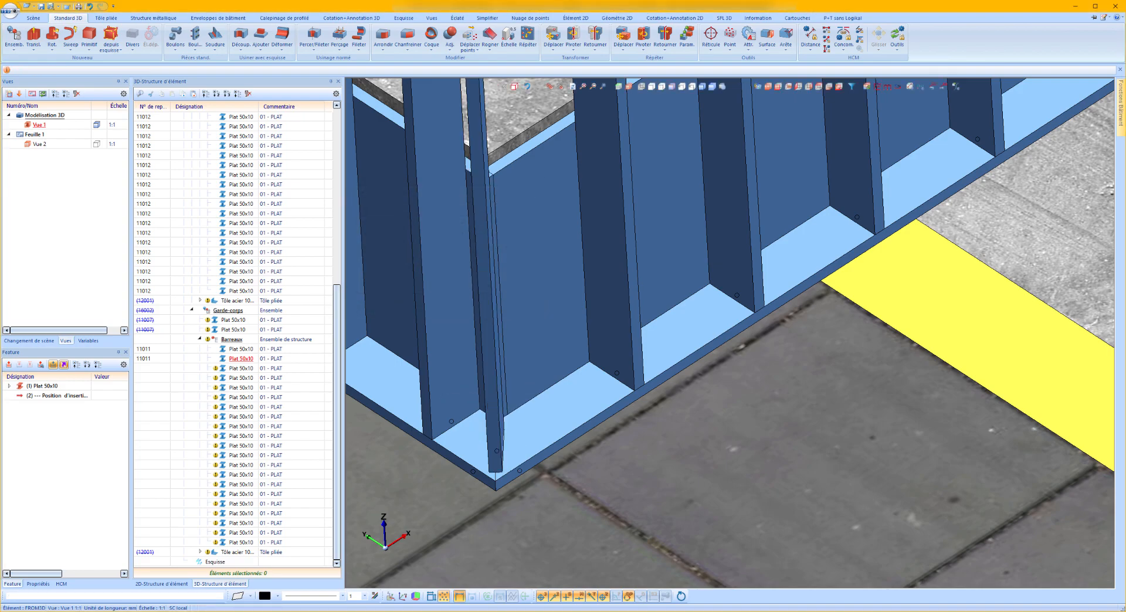
pyautogui.scroll(-5, 526, 345)
pyautogui.scroll(2, 526, 345)
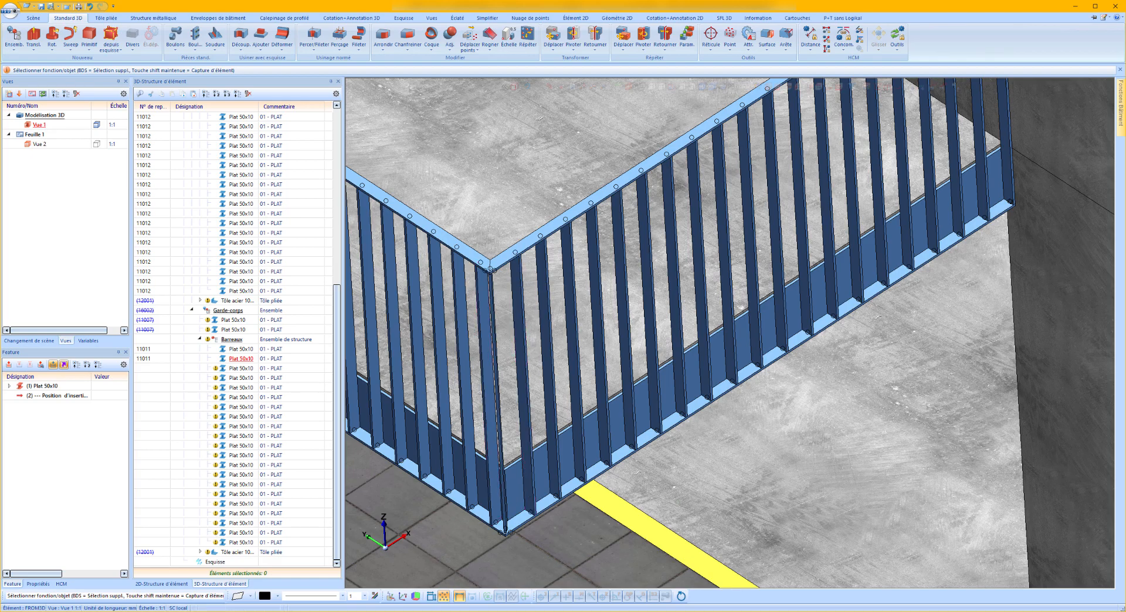
# Delete the copied railing's rotated 50x10 bar at the balcony corner.
pyautogui.scroll(4, 507, 517)
pyautogui.rightClick(507, 517)
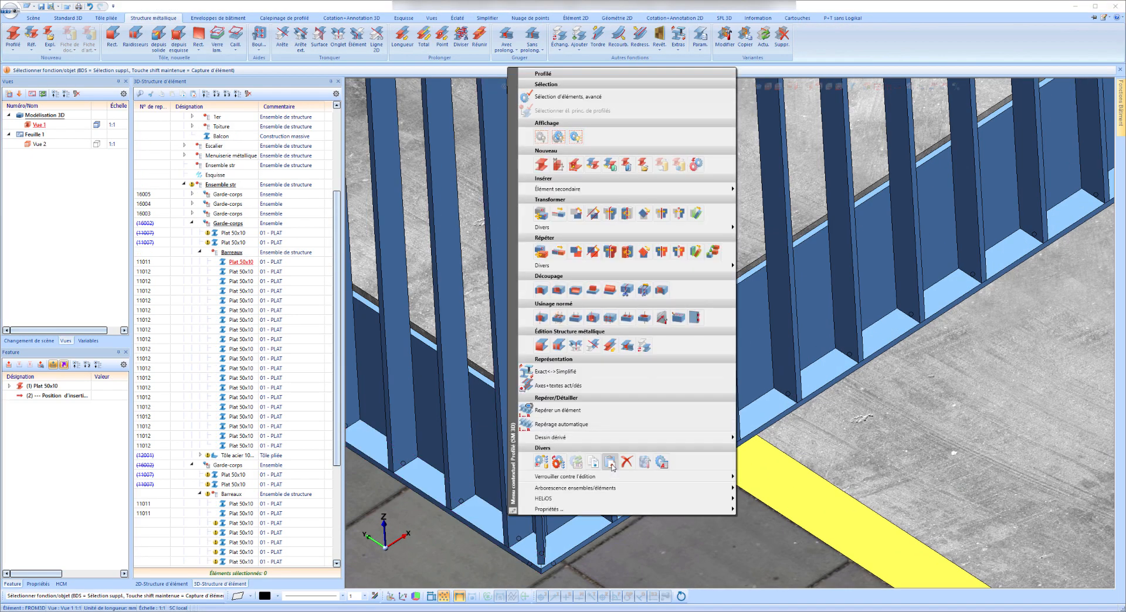
pyautogui.click(505, 488)
pyautogui.scroll(-4, 509, 490)
pyautogui.moveTo(508, 489)
pyautogui.mouseDown(button='middle')
pyautogui.moveTo(573, 485)
pyautogui.moveTo(591, 511)
pyautogui.moveTo(472, 492)
pyautogui.moveTo(525, 499)
pyautogui.mouseUp(button='middle')
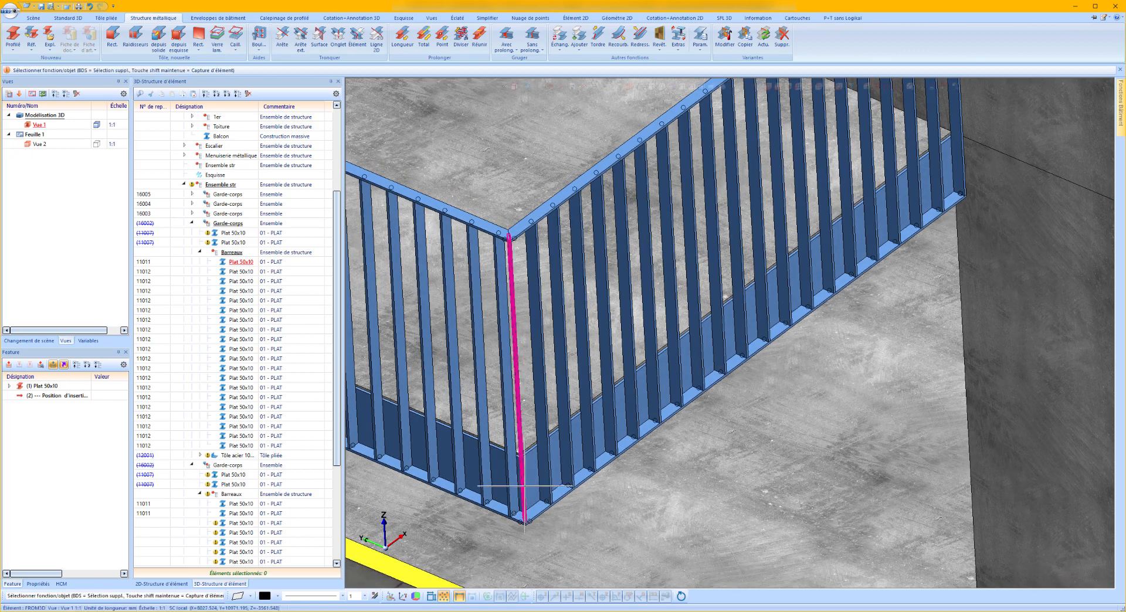
pyautogui.rightClick(524, 497)
pyautogui.click(643, 441)
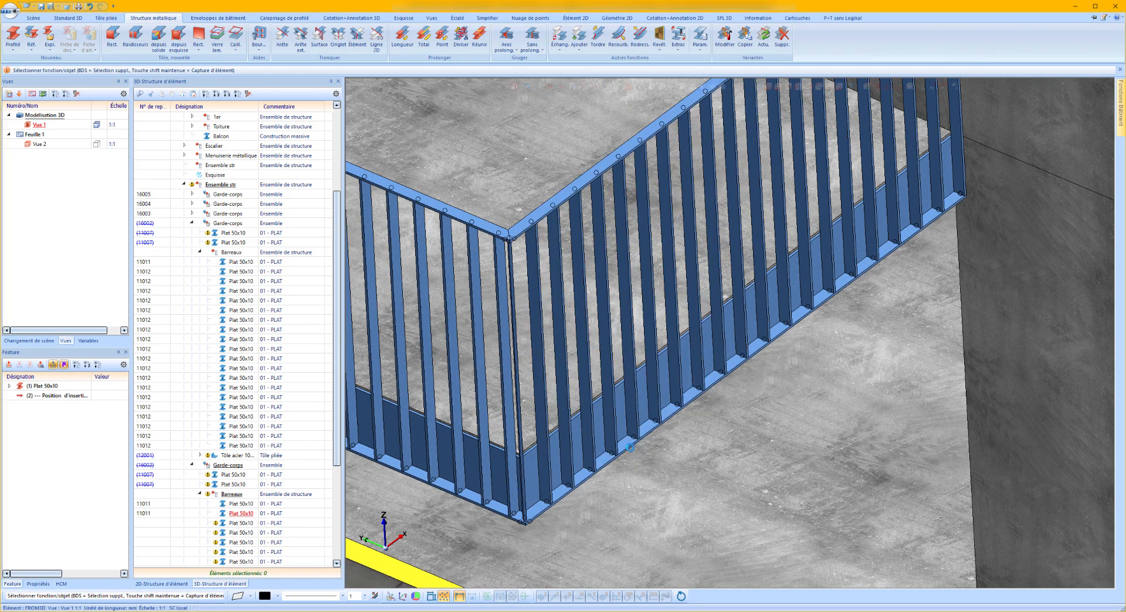
pyautogui.moveTo(522, 486); pyautogui.dragTo(548, 456, button='middle')
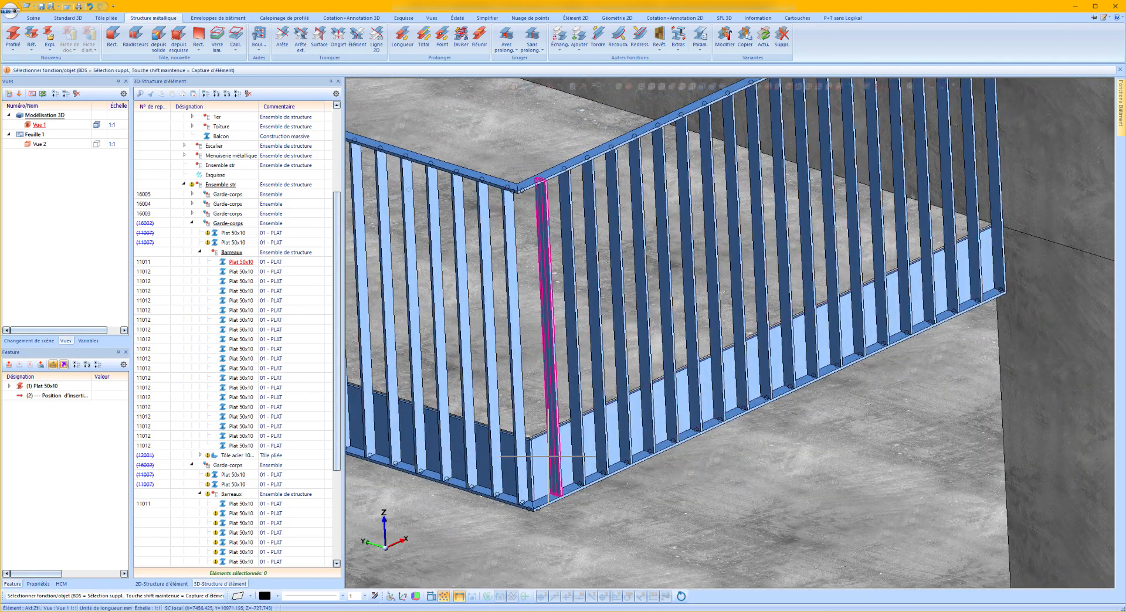
# Divide the copied railing's top flat along its length at a point offset -60 mm from the upper corner of the bar nearest the balcony corner.
pyautogui.scroll(5, 521, 191)
pyautogui.click(519, 191)
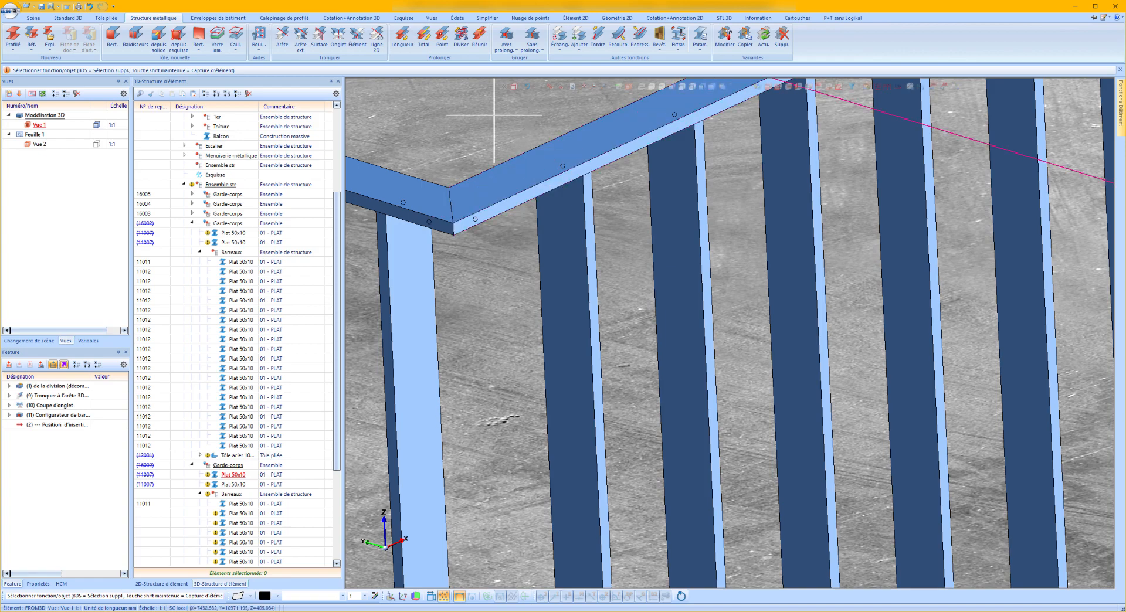
pyautogui.click(461, 38)
pyautogui.click(479, 213)
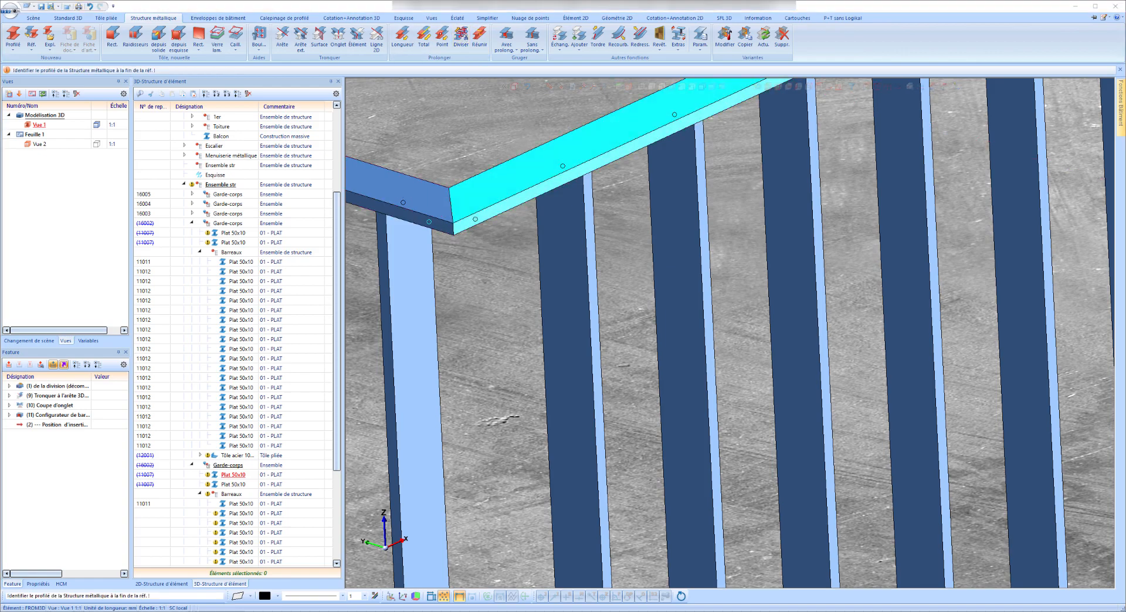
pyautogui.moveTo(646, 151); pyautogui.dragTo(288, 151)
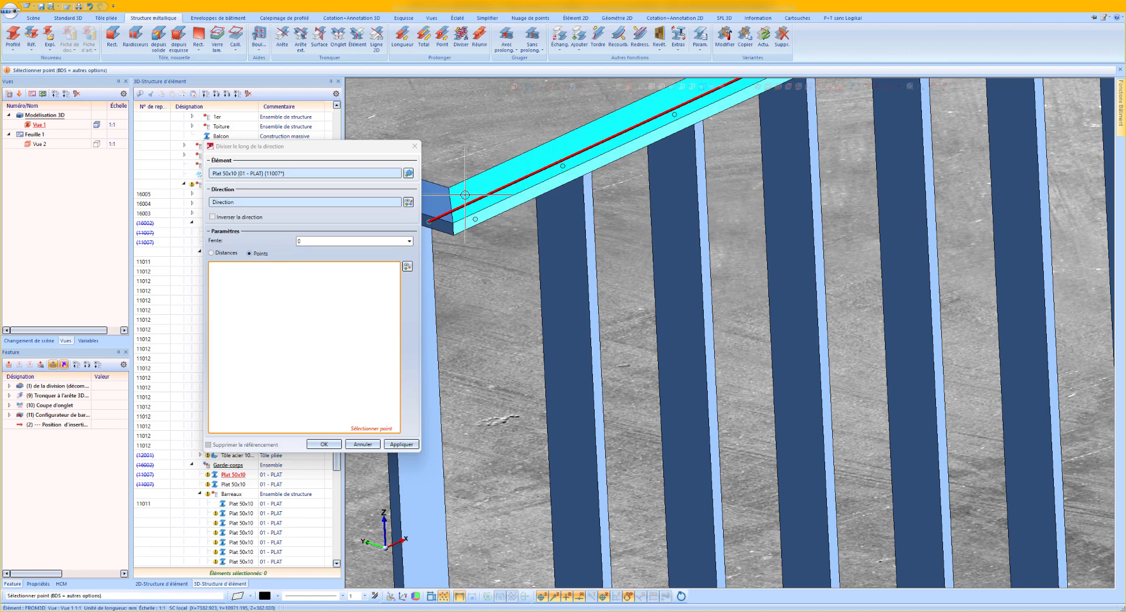
pyautogui.scroll(3, 581, 195)
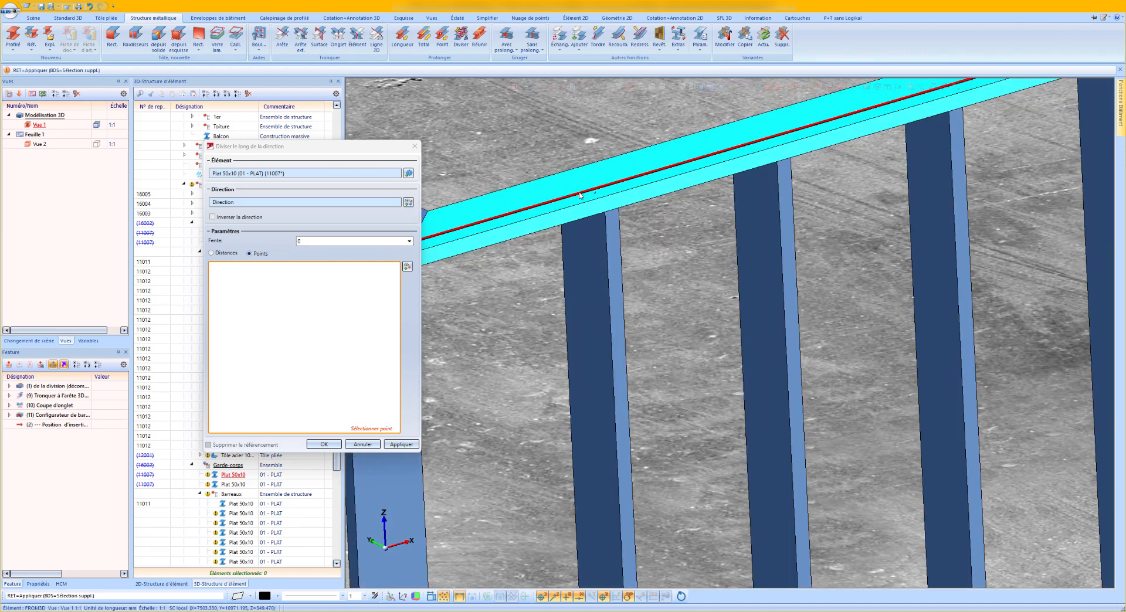
pyautogui.moveTo(580, 195); pyautogui.dragTo(580, 189, button='middle')
pyautogui.middleClick(580, 191)
pyautogui.scroll(-3, 577, 202)
pyautogui.scroll(2, 563, 217)
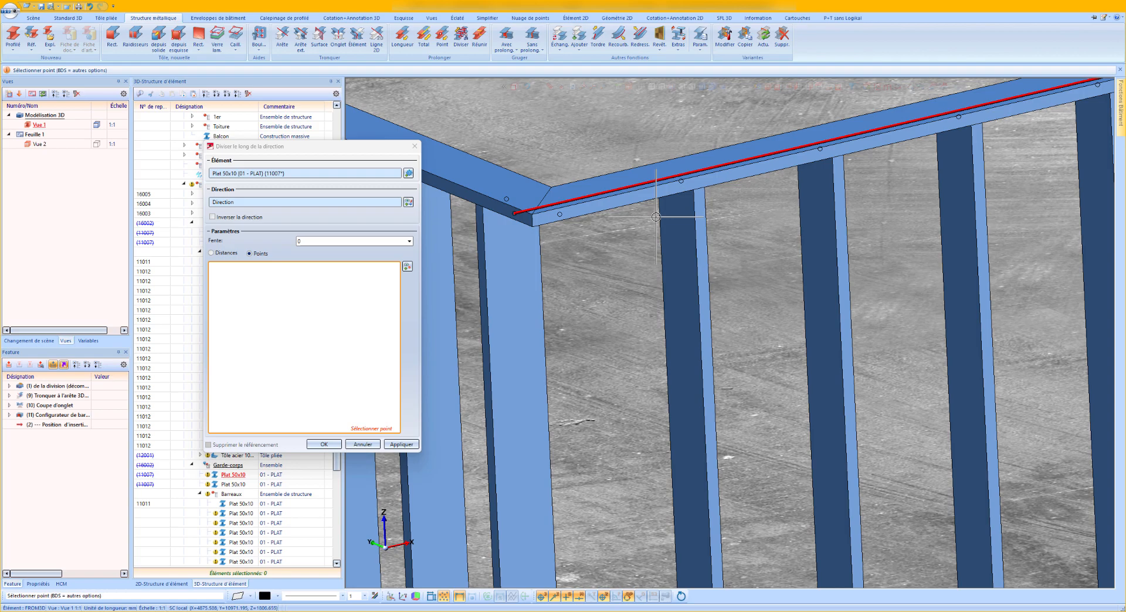
pyautogui.write('r')
pyautogui.press('Return')
pyautogui.scroll(2, 669, 209)
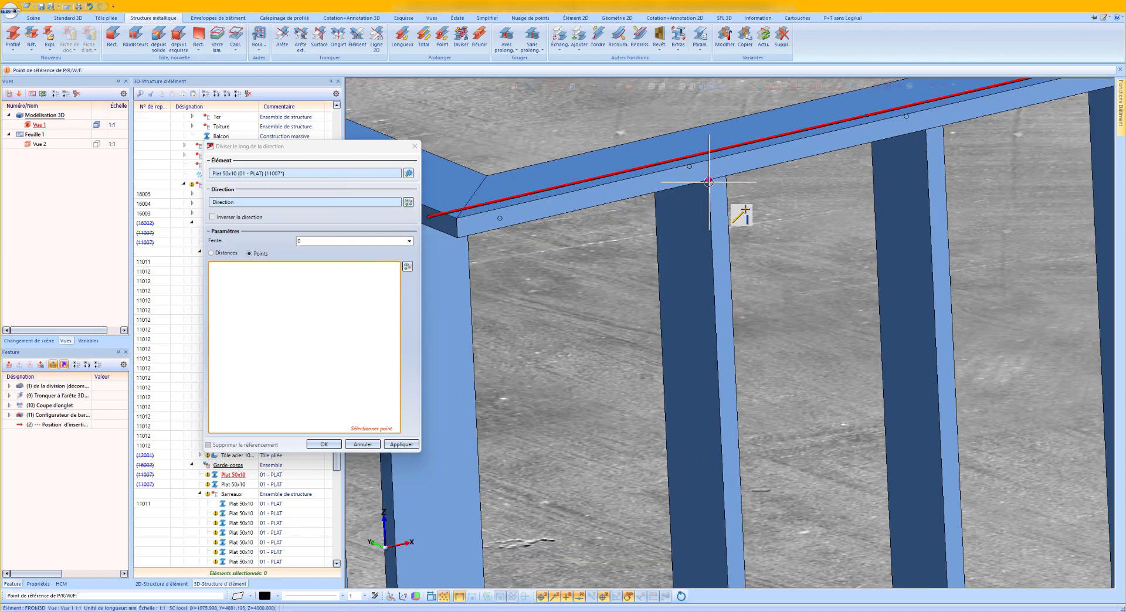
pyautogui.write('R -60 0')
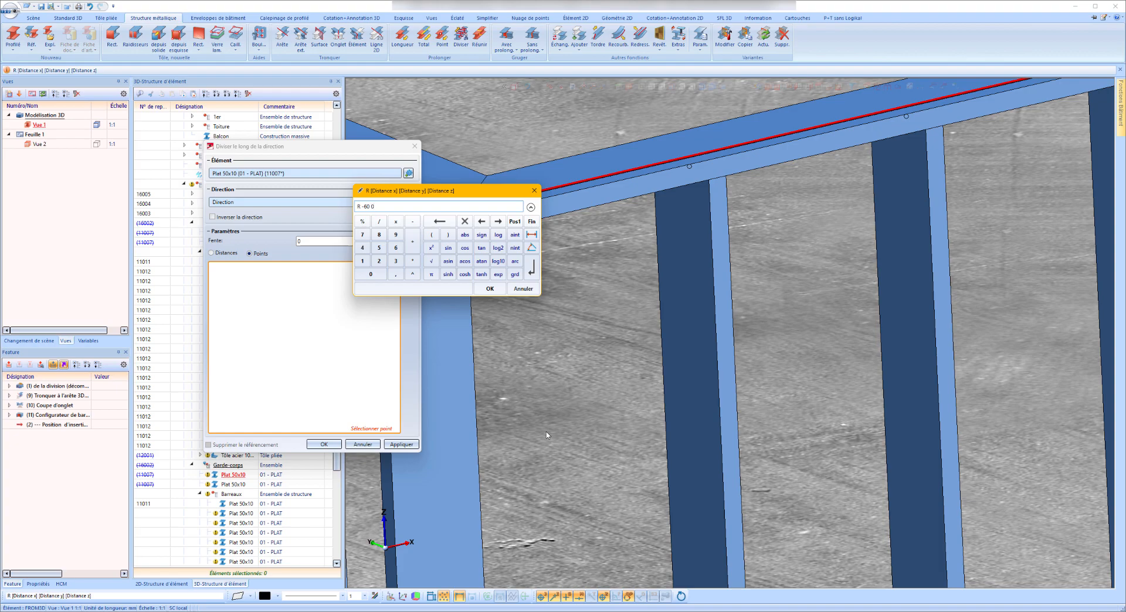
pyautogui.press('Return')
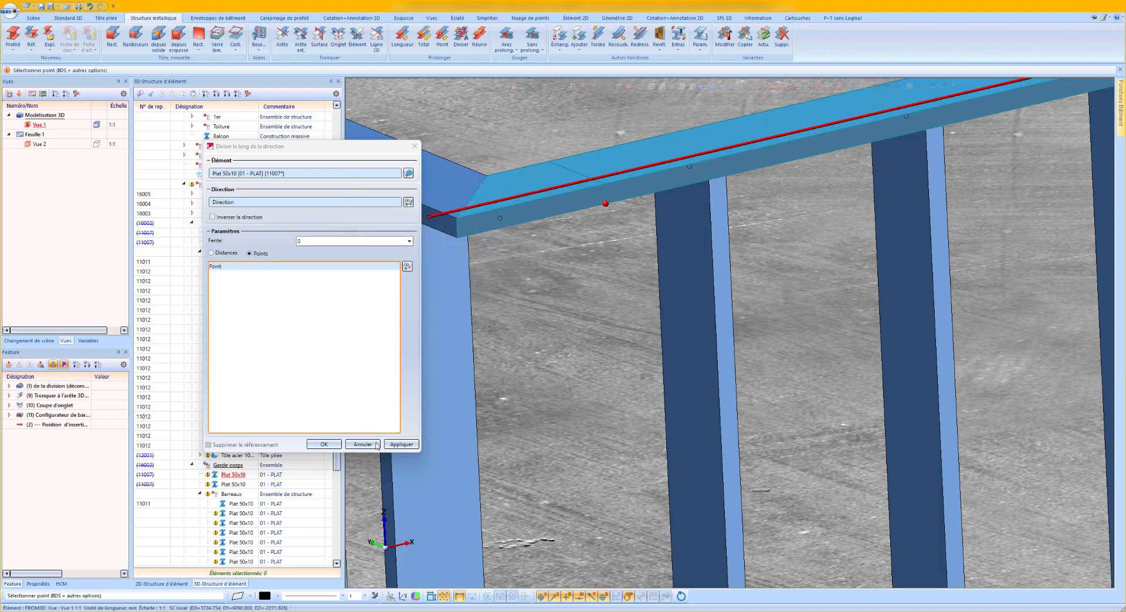
pyautogui.click(400, 444)
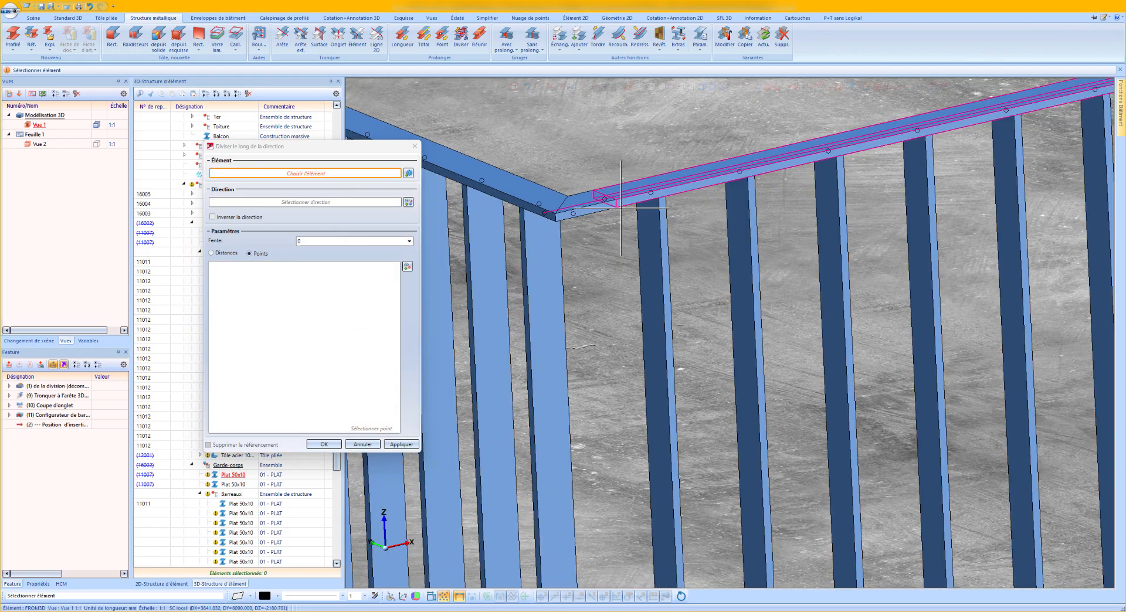
# Divide the copied railing's bottom flat along its length at the top flat's division point.
pyautogui.scroll(-3, 620, 206)
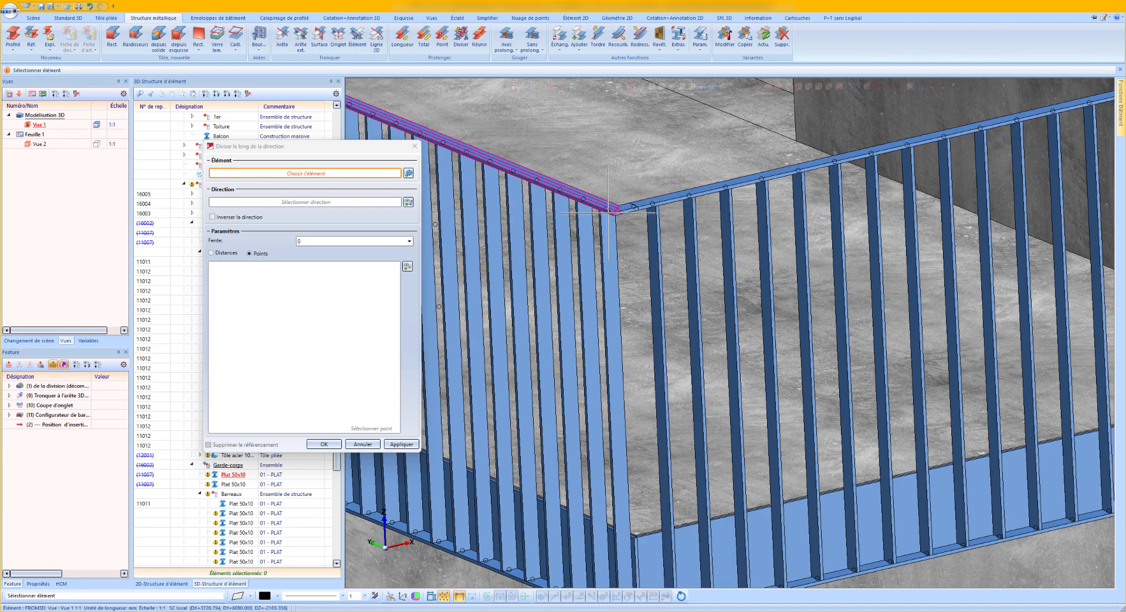
pyautogui.scroll(-3, 644, 372)
pyautogui.scroll(3, 644, 372)
pyautogui.click(637, 486)
pyautogui.scroll(-3, 637, 486)
pyautogui.scroll(6, 644, 201)
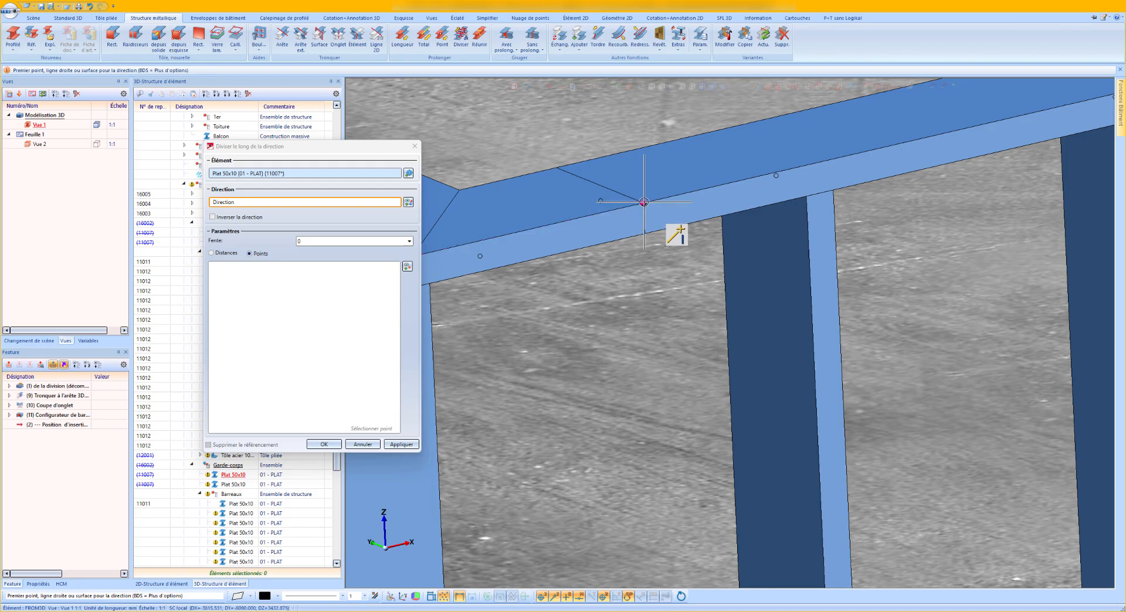
pyautogui.scroll(-6, 644, 201)
pyautogui.scroll(3, 674, 429)
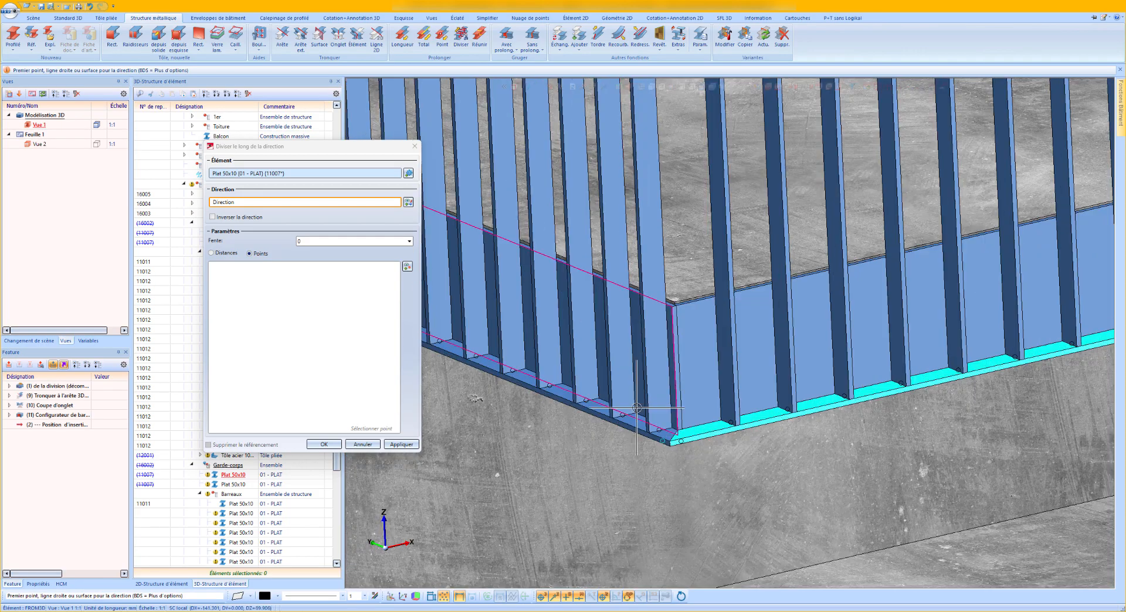
pyautogui.click(691, 440)
pyautogui.scroll(-3, 691, 440)
pyautogui.scroll(6, 708, 157)
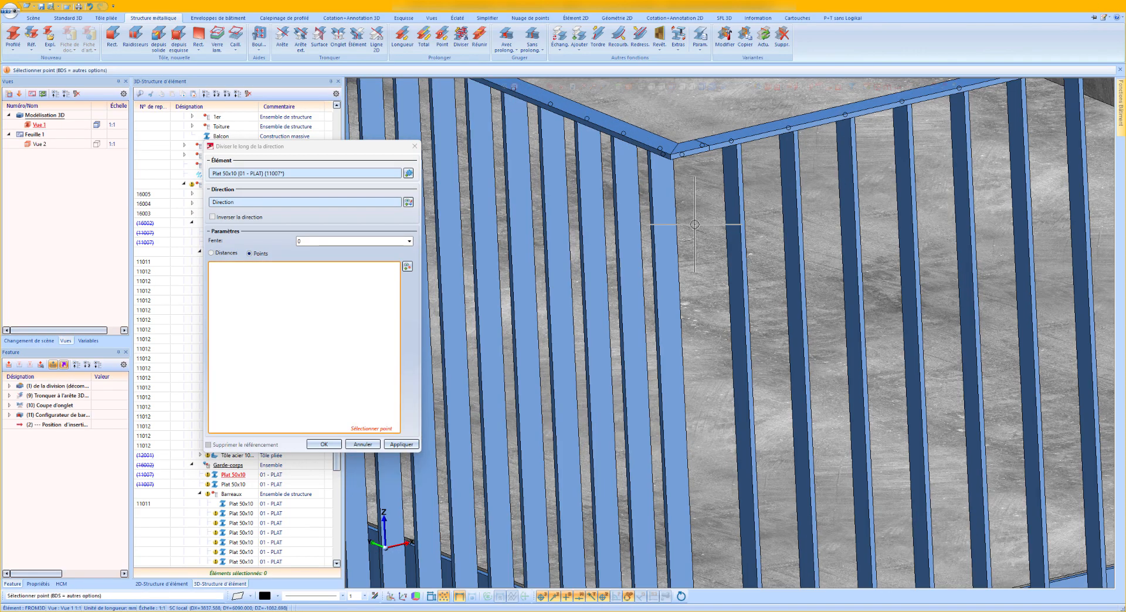
pyautogui.click(708, 157)
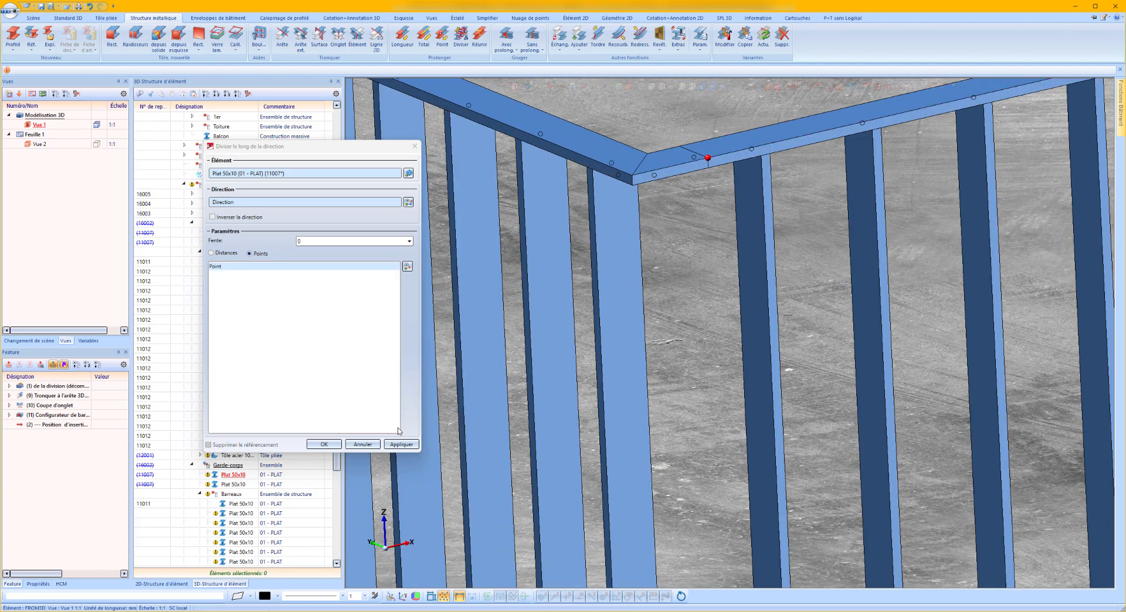
pyautogui.click(401, 445)
pyautogui.click(337, 447)
# Change the length of the copied railing's long top and bottom flats by -51 mm at their division ends near the corner.
pyautogui.scroll(5, 692, 166)
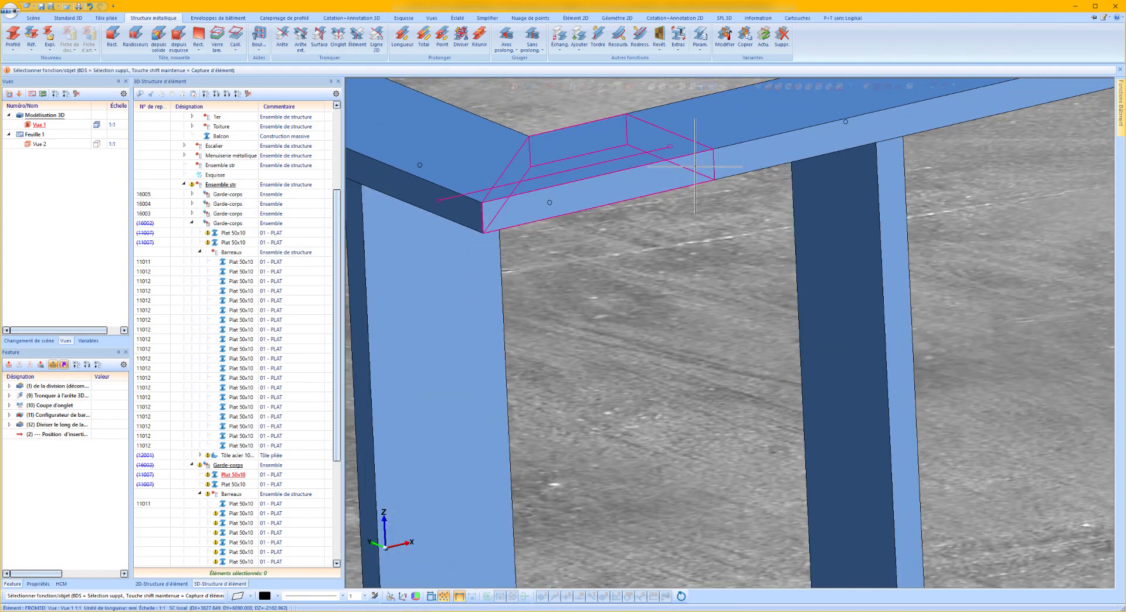
pyautogui.rightClick(721, 157)
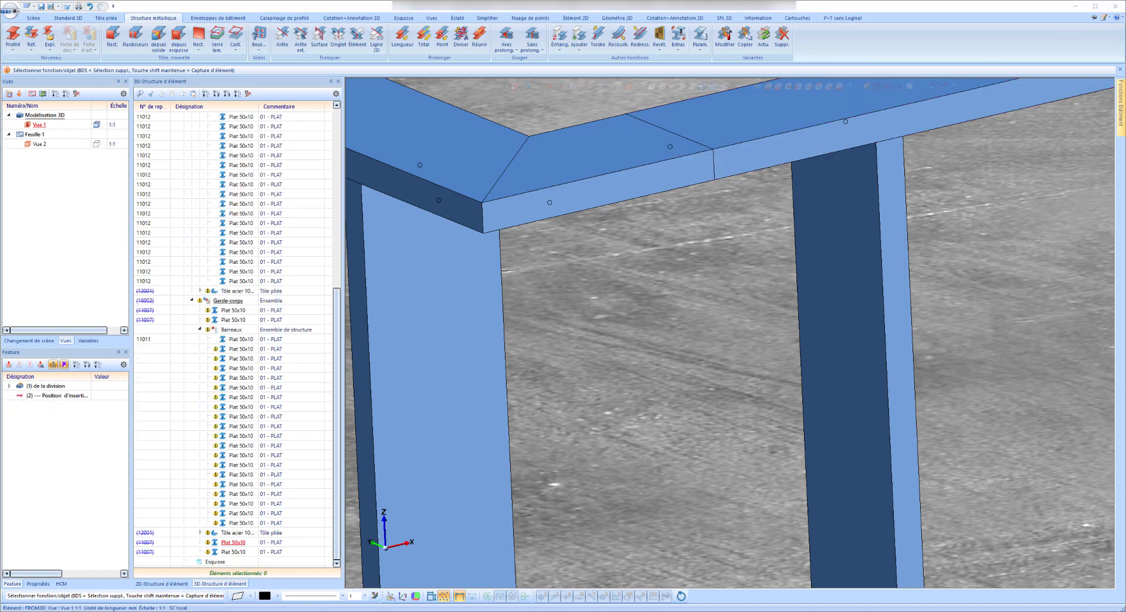
pyautogui.click(827, 436)
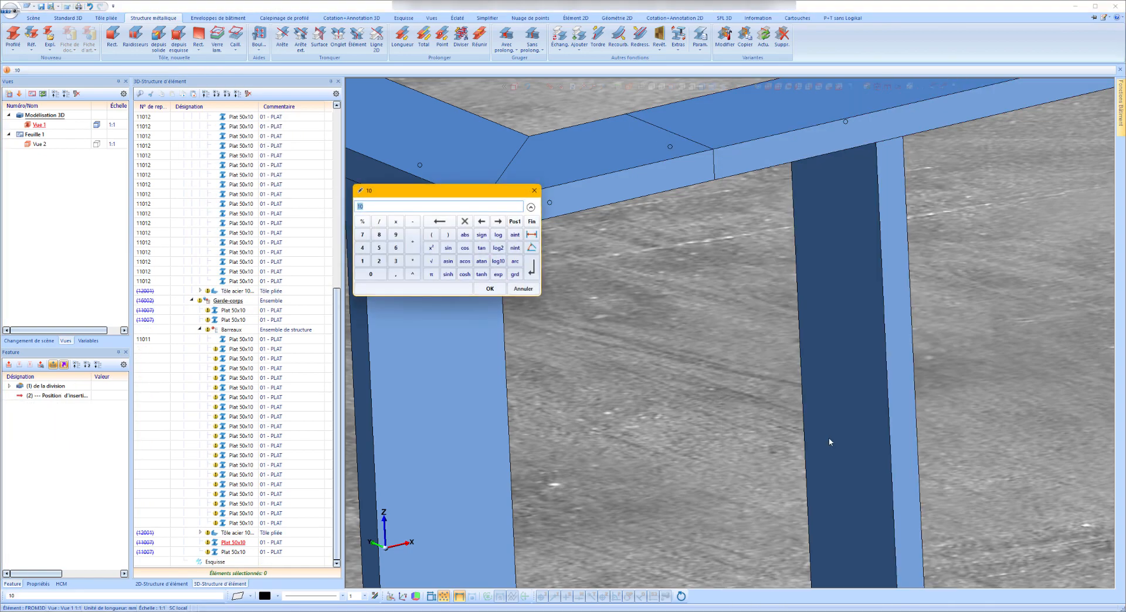
pyautogui.press('Return')
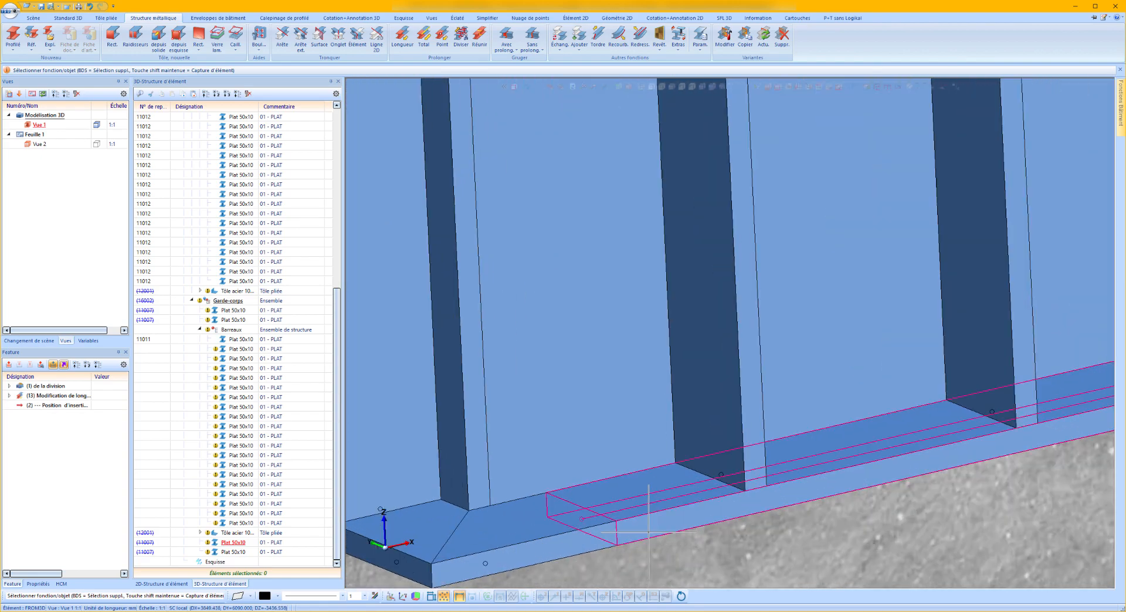
pyautogui.rightClick(649, 532)
pyautogui.click(751, 364)
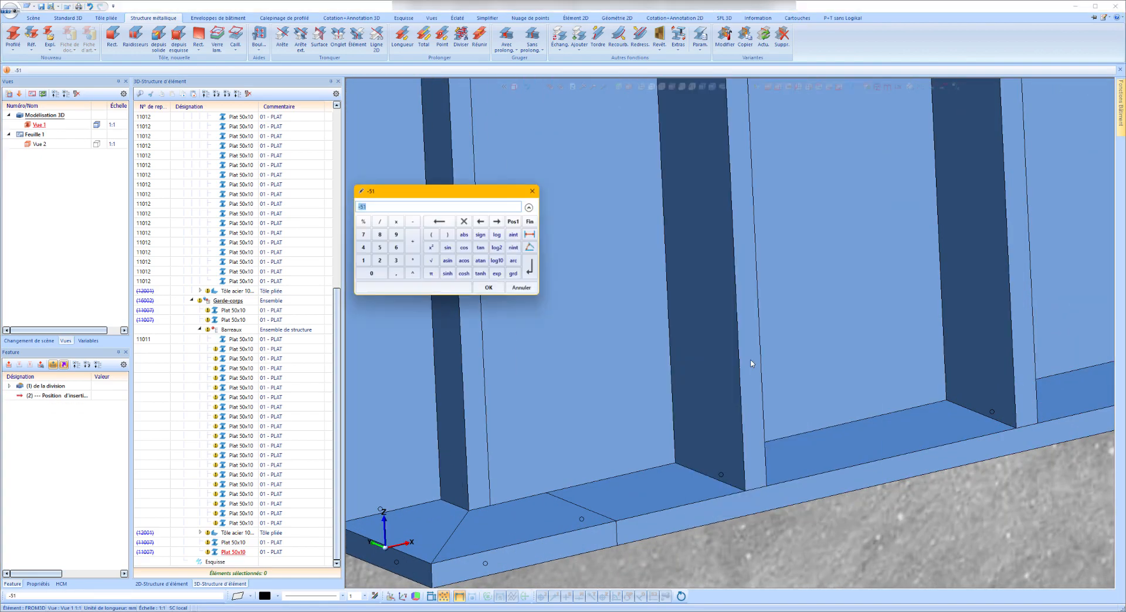
pyautogui.press('Return')
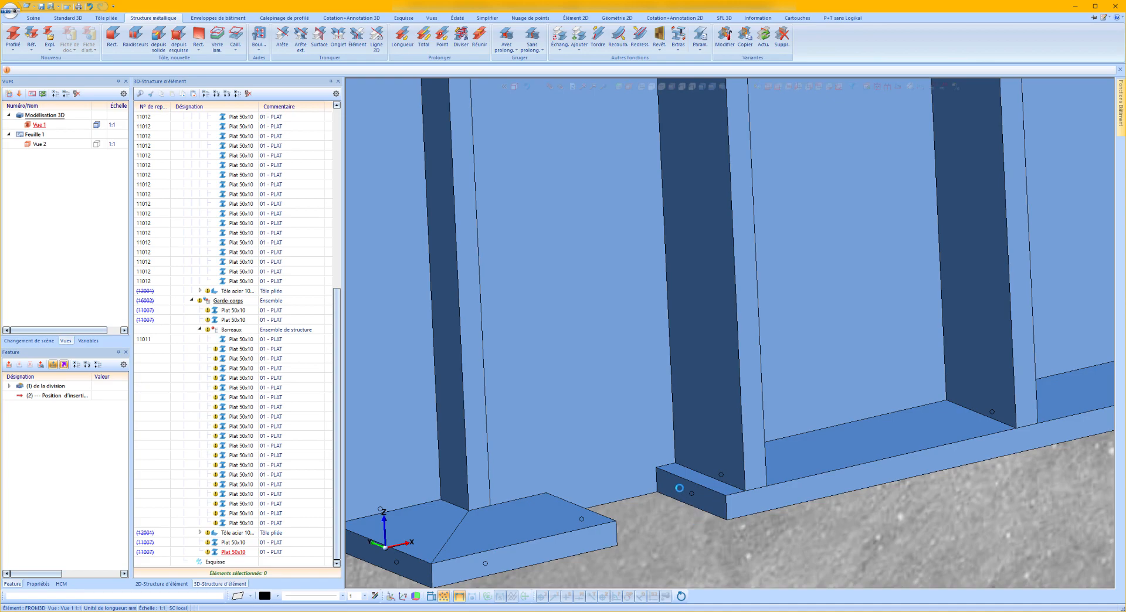
# Add a 50 mm long tongue to the cut end of the long bottom flat, using a 50 mm wide rectangle along its end face's upper edge.
pyautogui.rightClick(692, 463)
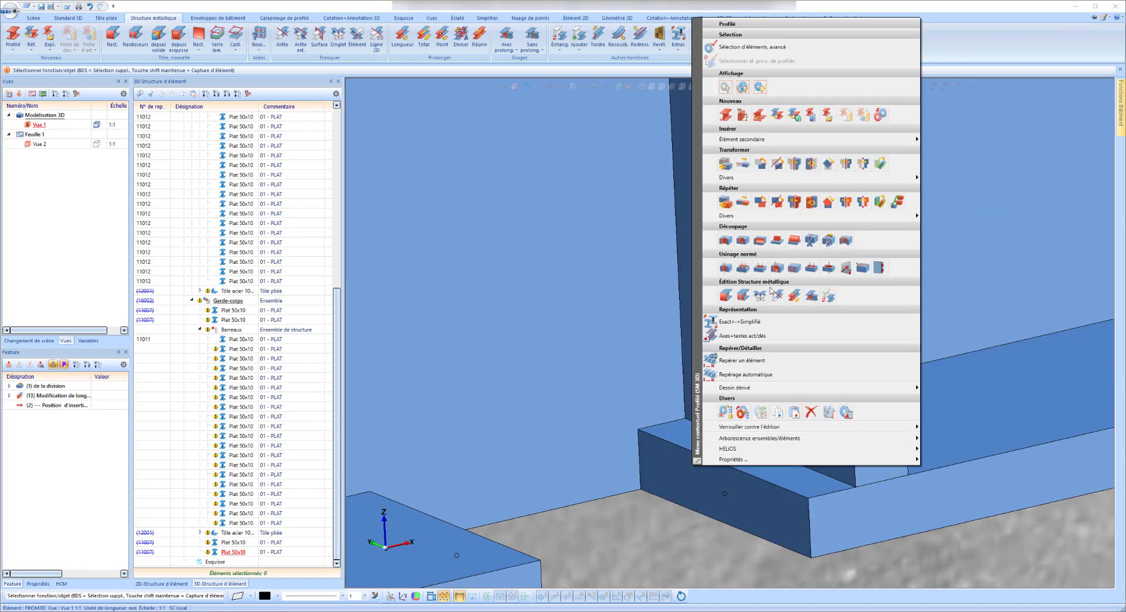
pyautogui.click(778, 240)
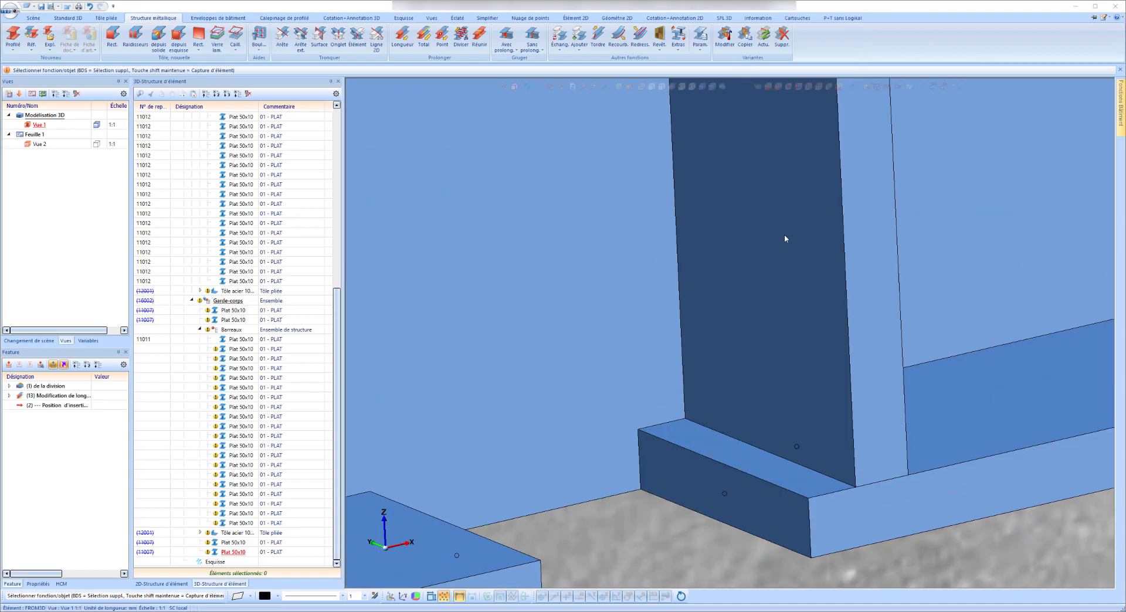
pyautogui.click(726, 480)
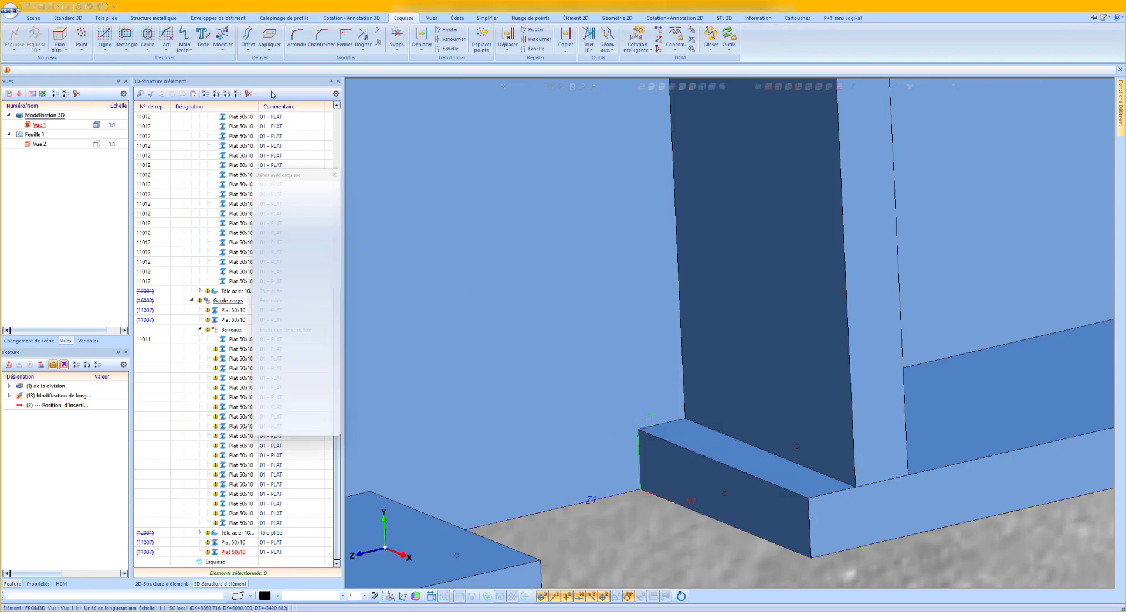
pyautogui.click(125, 38)
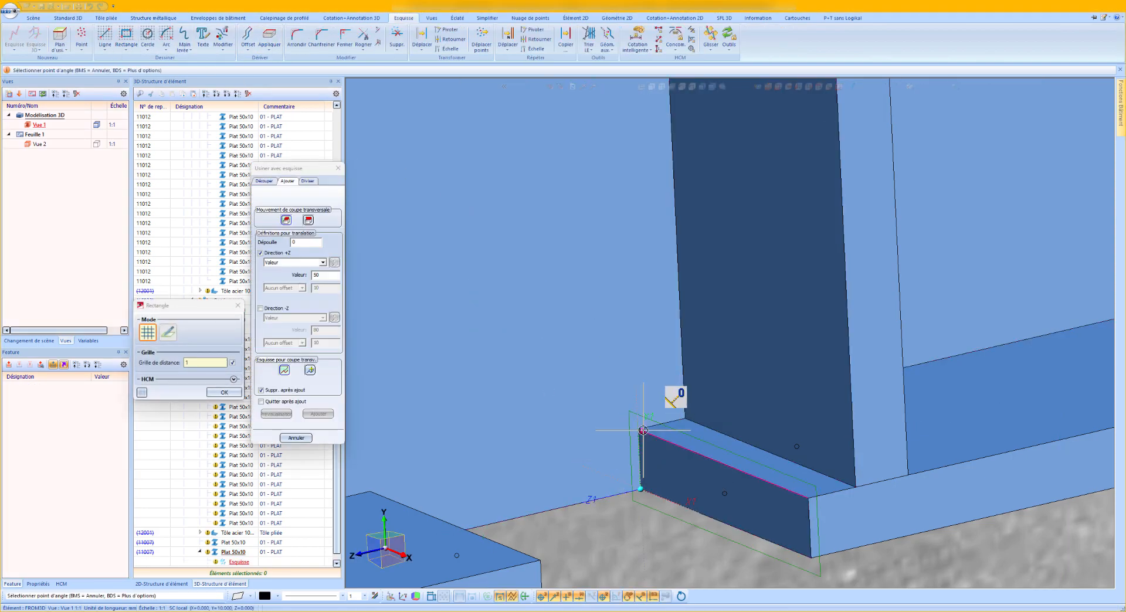
pyautogui.click(639, 430)
pyautogui.rightClick(742, 489)
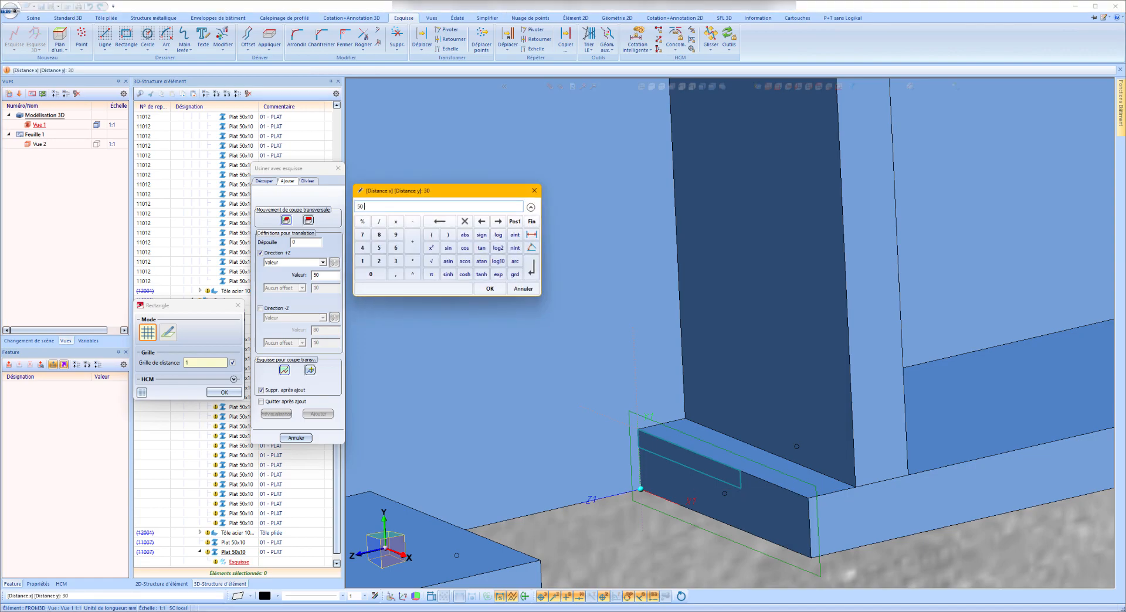
pyautogui.press('Return')
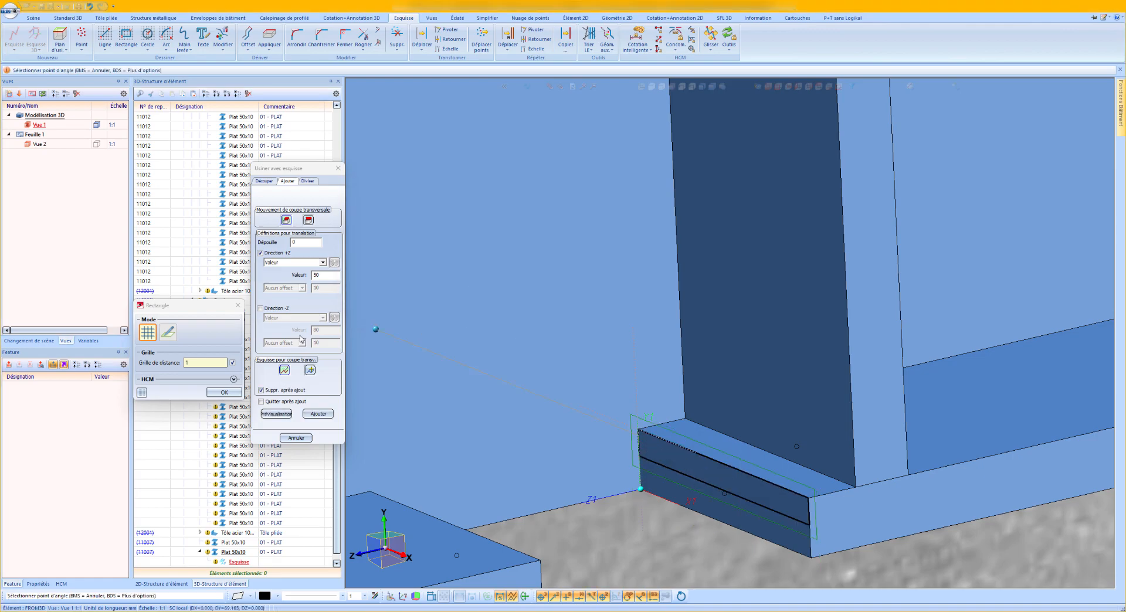
pyautogui.click(318, 414)
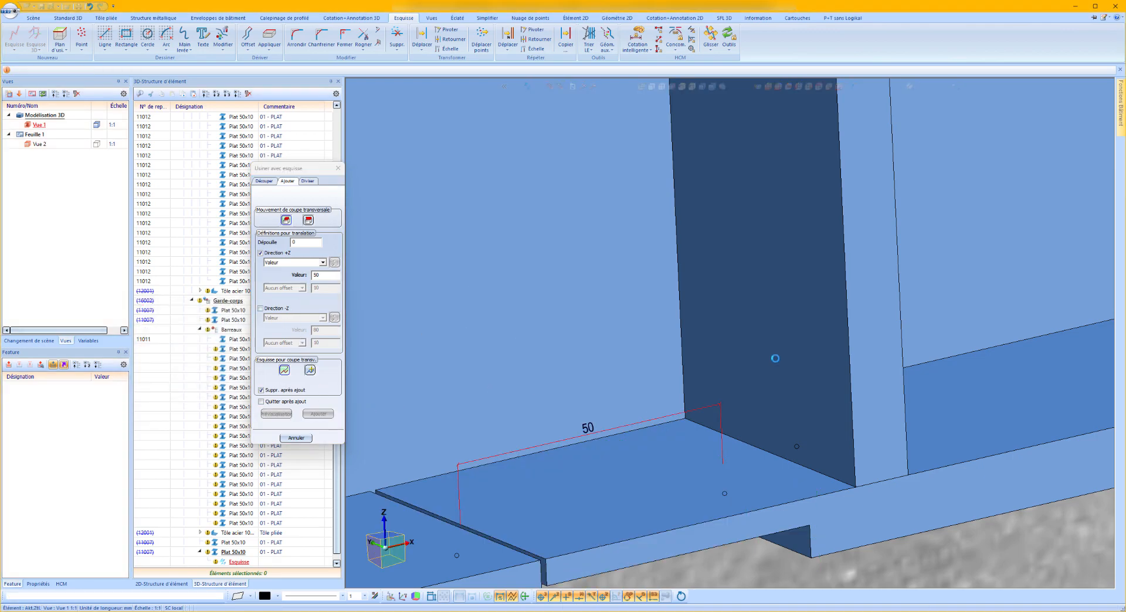
pyautogui.moveTo(663, 435); pyautogui.dragTo(586, 430, button='middle')
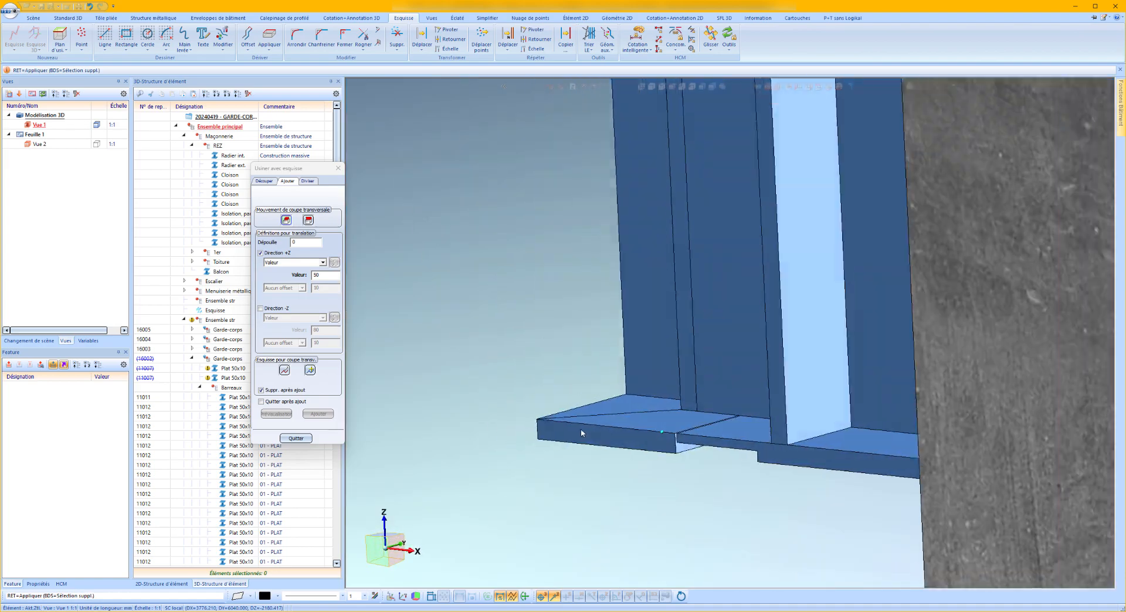
pyautogui.click(296, 439)
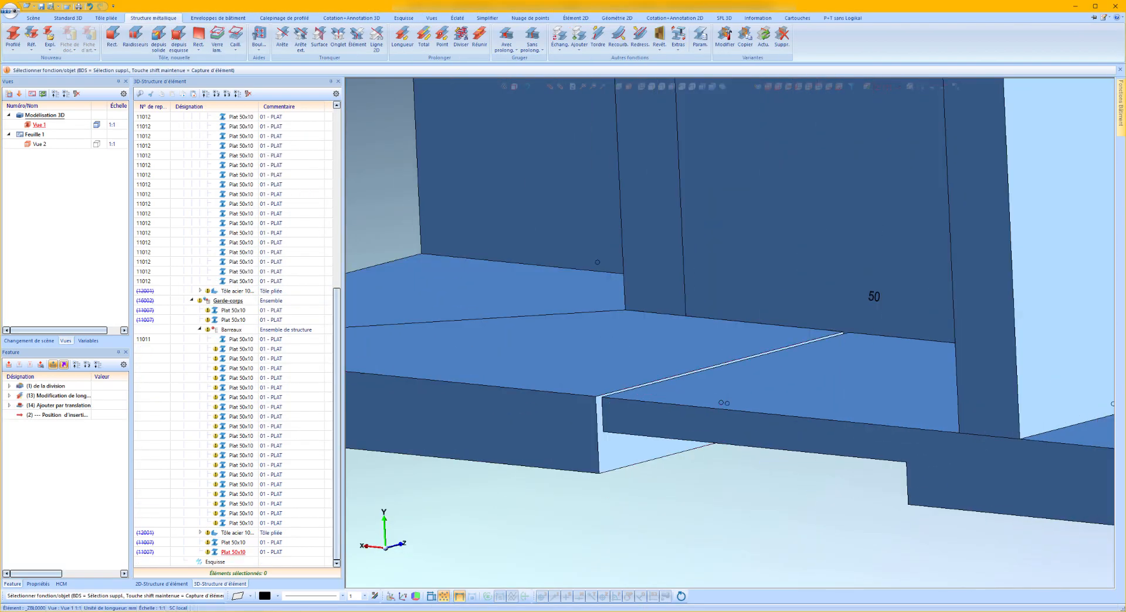
# Add a matching 50 mm long tongue to the bottom corner flat, using a 50 mm wide rectangle from its end face's lower corner.
pyautogui.rightClick(609, 452)
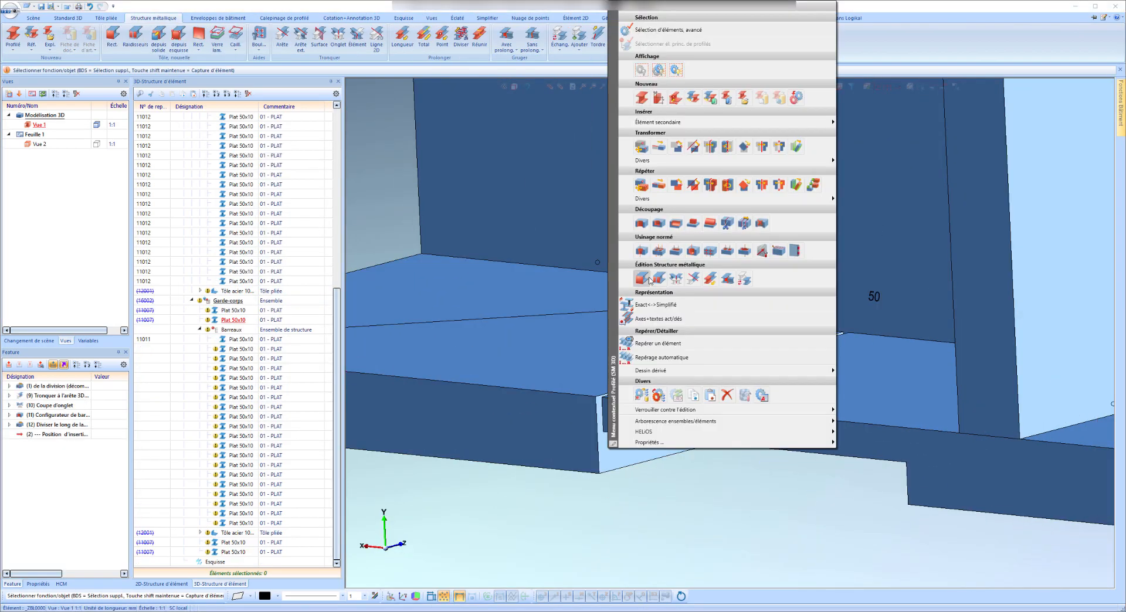
pyautogui.click(697, 223)
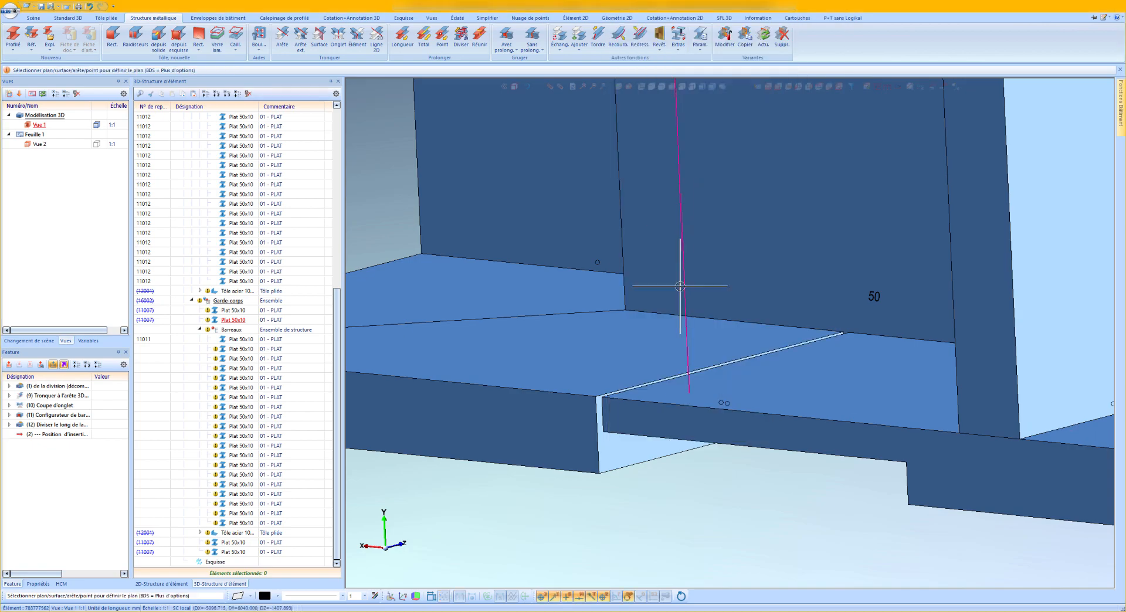
pyautogui.click(631, 454)
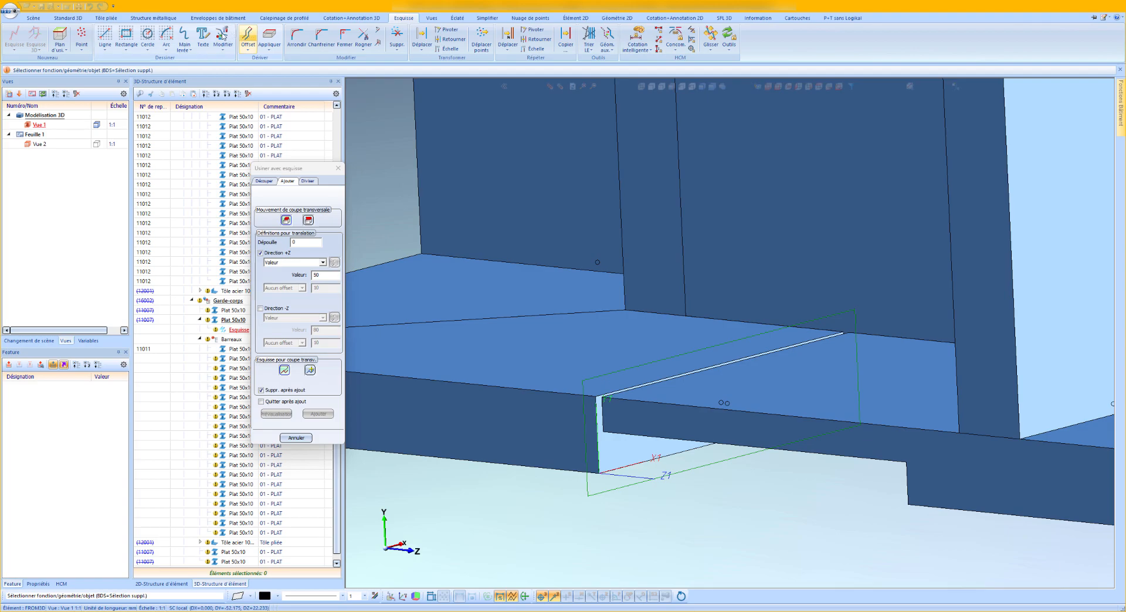
pyautogui.click(126, 37)
pyautogui.click(601, 473)
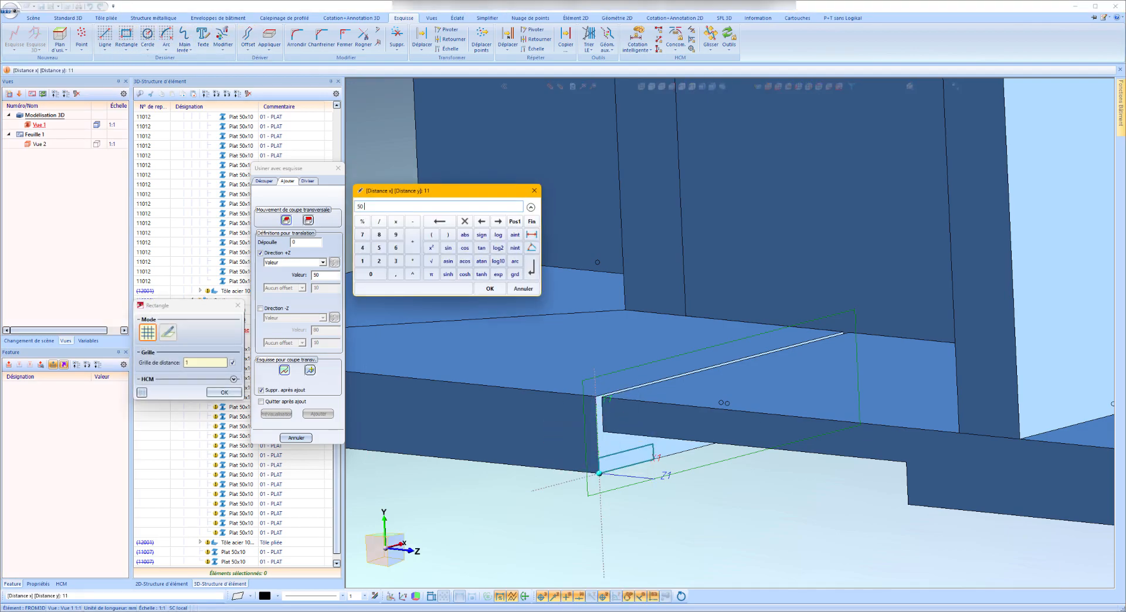
pyautogui.press('Return')
pyautogui.click(316, 412)
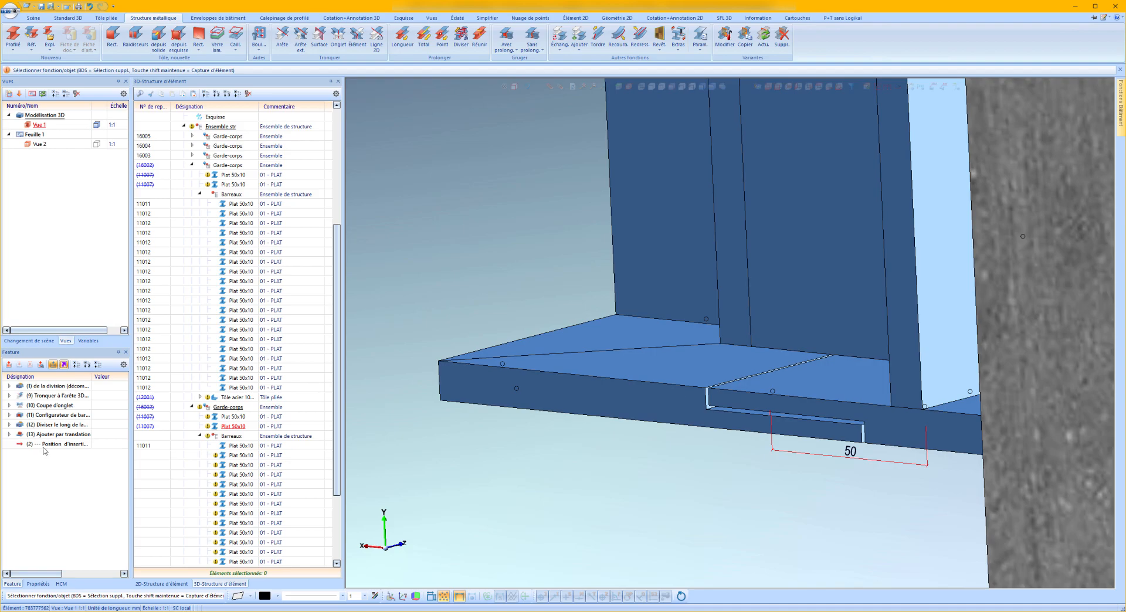
# Copy the bottom corner flat's "Ajouter par translation" feature to the top corner flat and place it before the insertion position.
pyautogui.rightClick(62, 438)
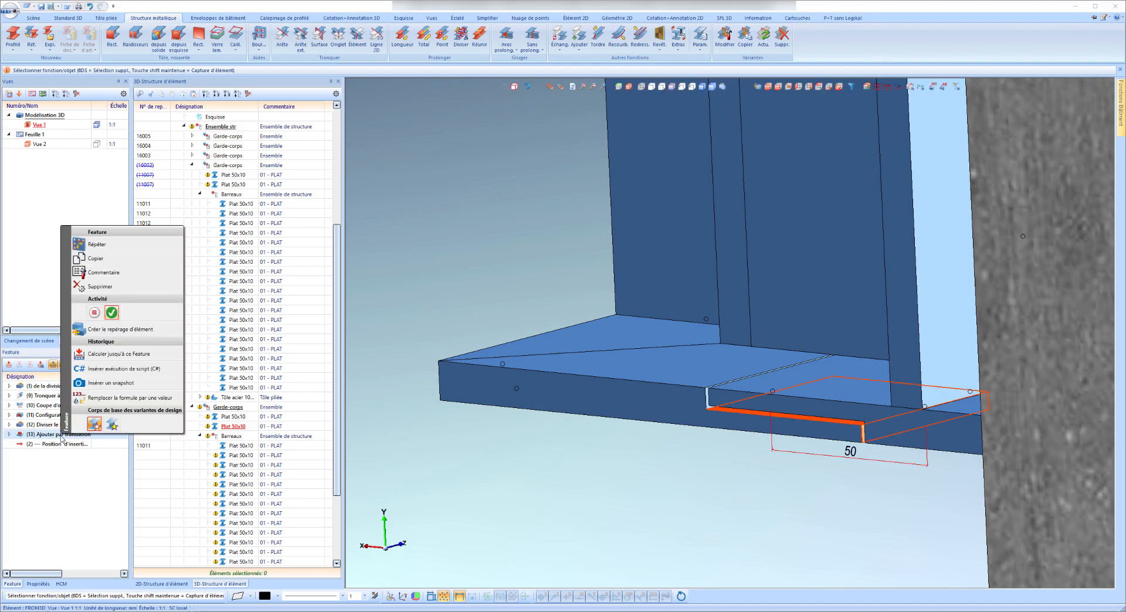
pyautogui.click(104, 260)
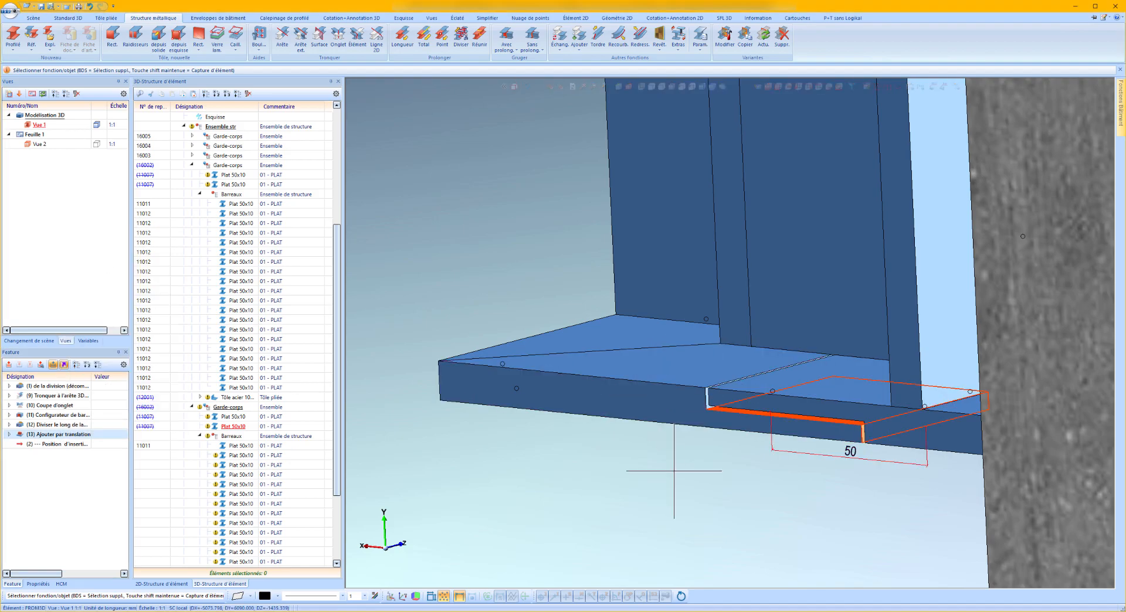
pyautogui.scroll(-6, 669, 453)
pyautogui.scroll(-3, 670, 452)
pyautogui.scroll(8, 671, 225)
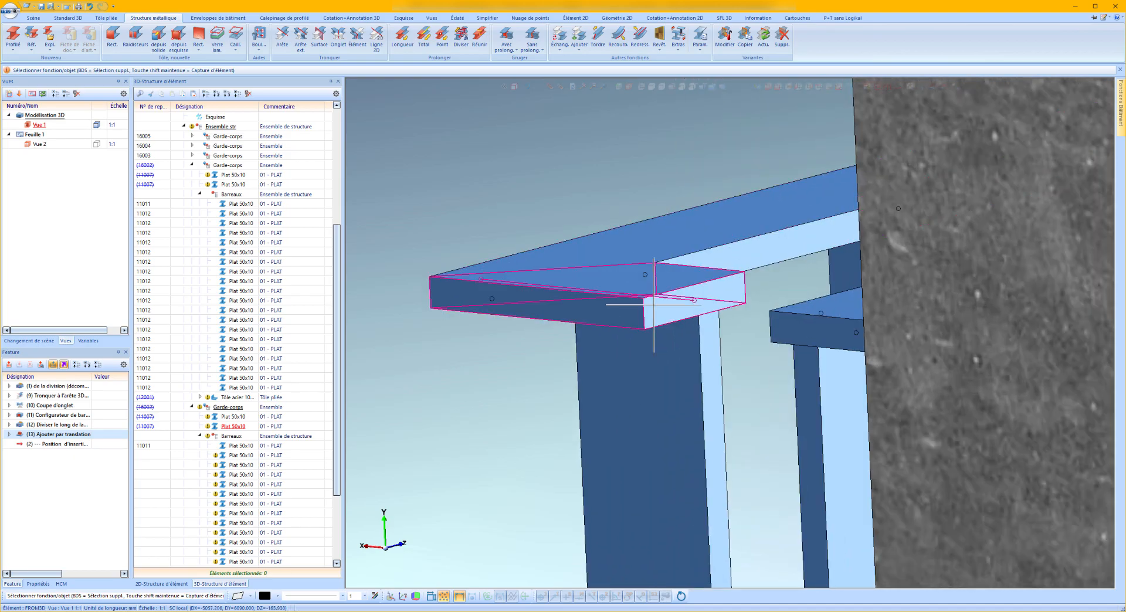
pyautogui.click(701, 271)
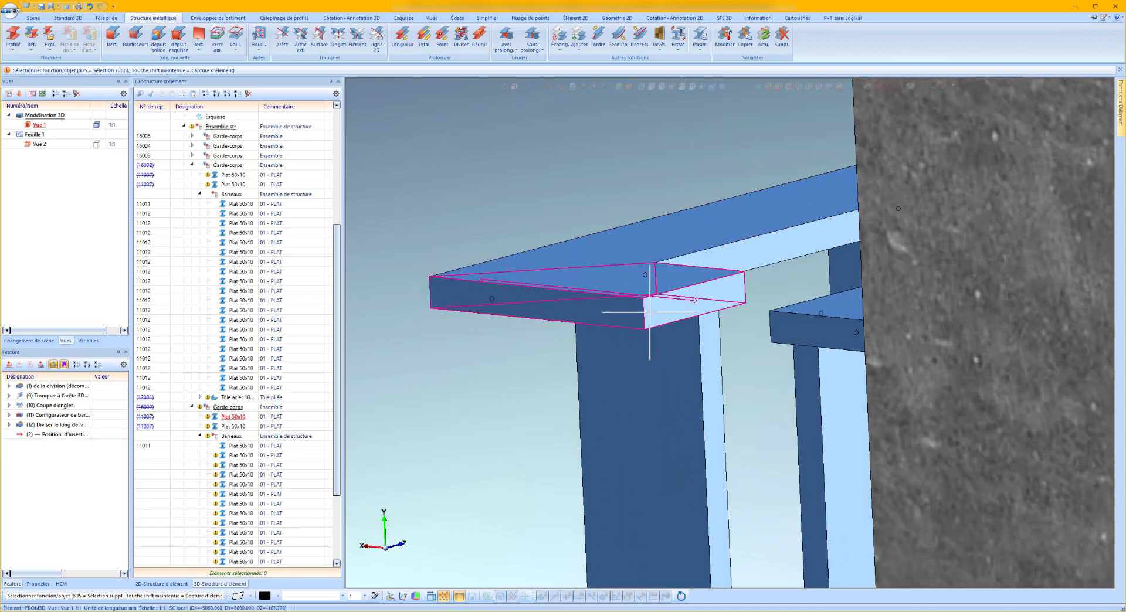
pyautogui.rightClick(53, 483)
pyautogui.click(94, 504)
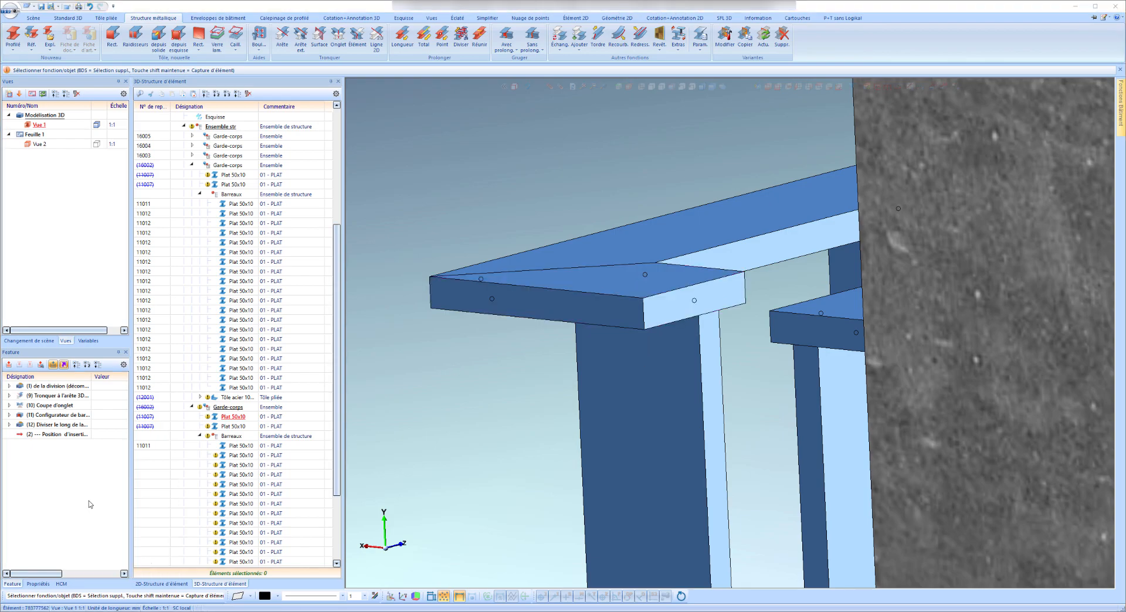
pyautogui.moveTo(51, 445); pyautogui.dragTo(62, 434)
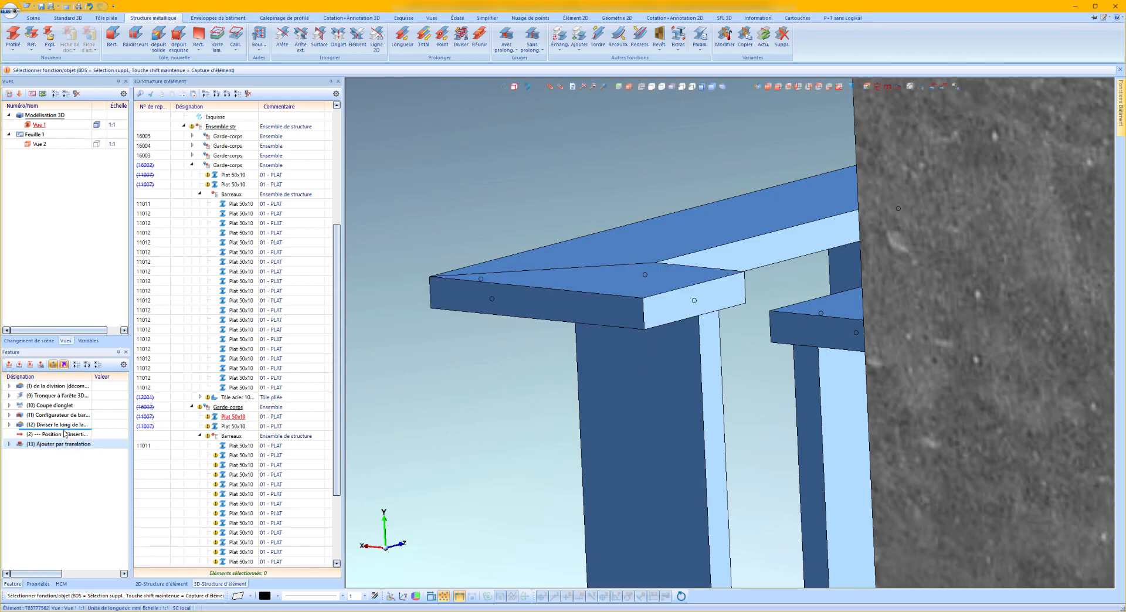
# Copy the long bottom flat's "Ajouter par translation" feature to the long top flat and place it before the insertion position.
pyautogui.scroll(-8, 657, 267)
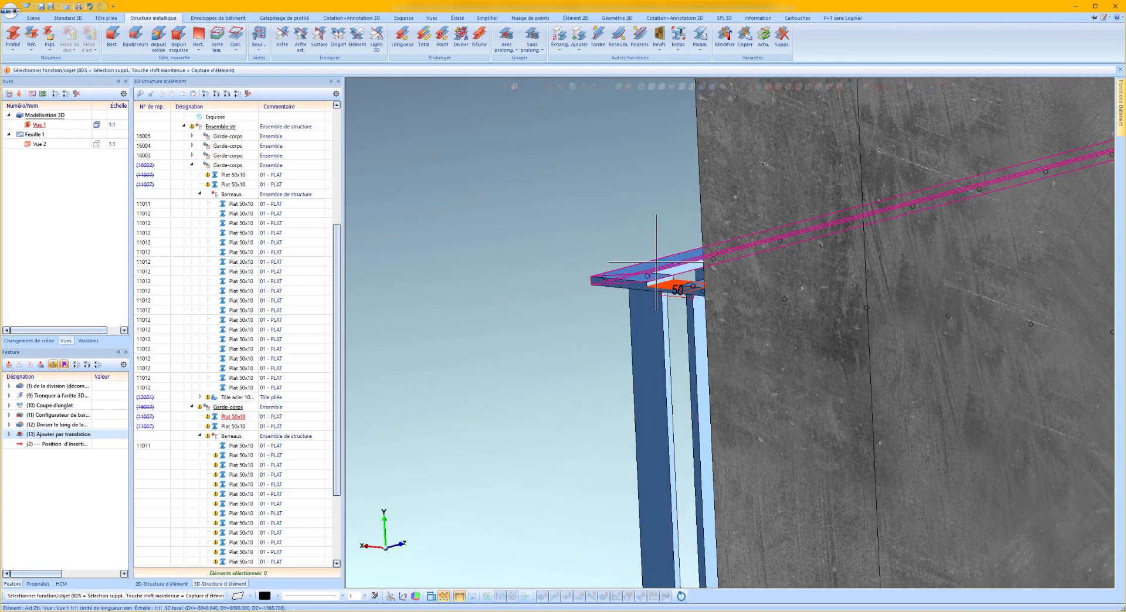
pyautogui.scroll(-2, 657, 267)
pyautogui.scroll(8, 674, 483)
pyautogui.moveTo(643, 458); pyautogui.dragTo(741, 451, button='middle')
pyautogui.click(742, 447)
pyautogui.click(41, 405)
pyautogui.rightClick(57, 405)
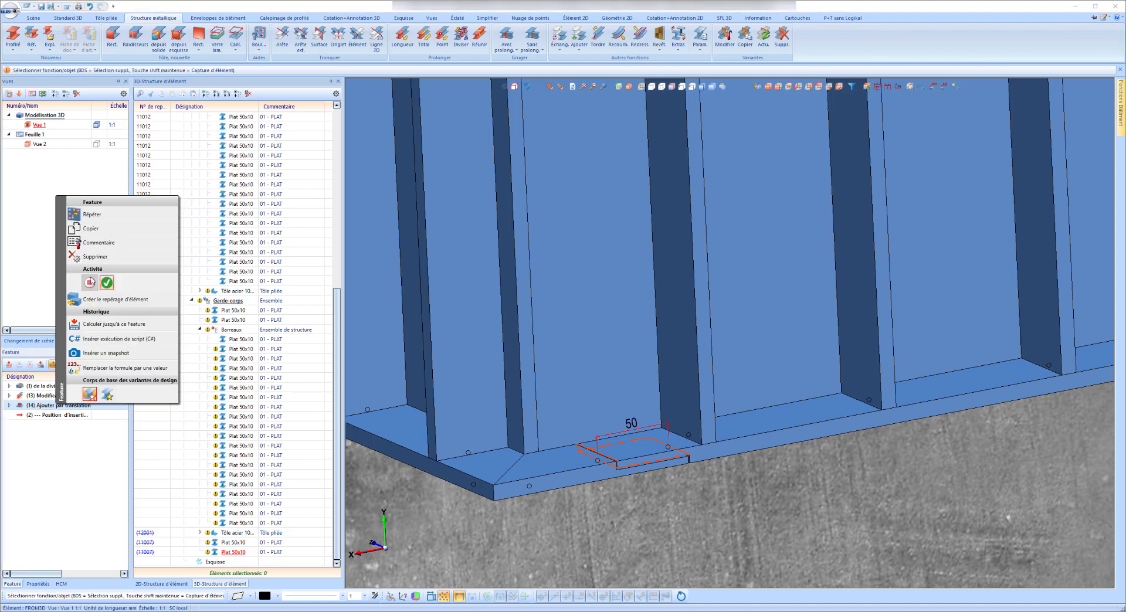
pyautogui.click(90, 231)
pyautogui.scroll(-6, 644, 463)
pyautogui.scroll(5, 663, 240)
pyautogui.click(572, 272)
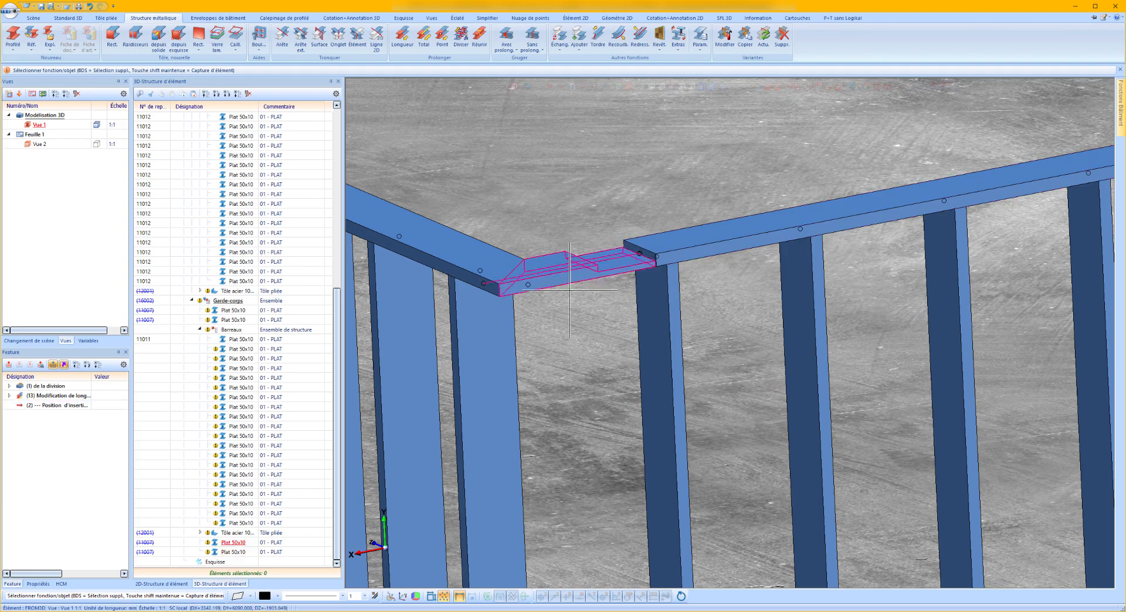
pyautogui.rightClick(64, 441)
pyautogui.click(85, 459)
pyautogui.moveTo(46, 418); pyautogui.dragTo(47, 403)
# Move the top and bottom corner flats from the copied Garde-corps into the adjacent Garde-corps assembly, and collapse that assembly's Barreaux group.
pyautogui.scroll(3, 634, 256)
pyautogui.scroll(-3, 633, 256)
pyautogui.click(755, 279)
pyautogui.scroll(-7, 794, 320)
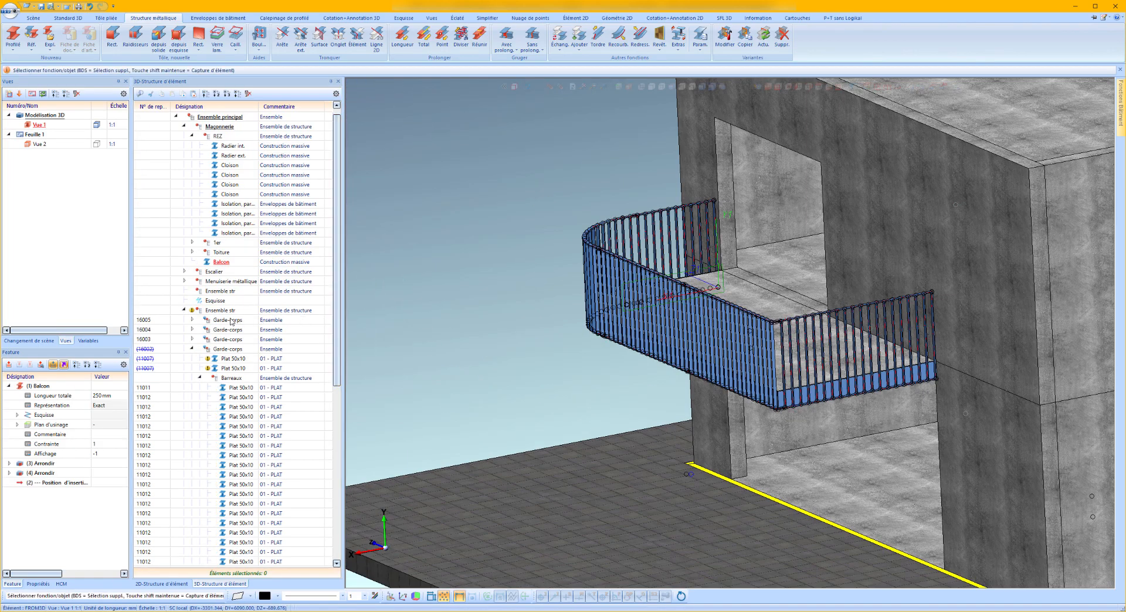
pyautogui.click(227, 349)
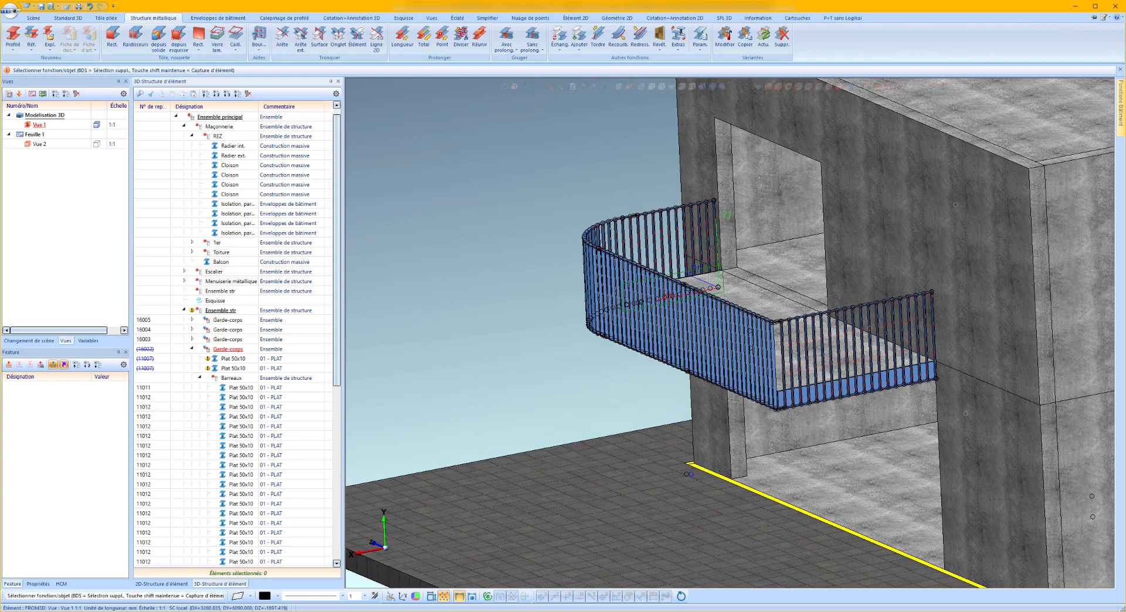
pyautogui.scroll(8, 803, 323)
pyautogui.click(746, 315)
pyautogui.scroll(-8, 805, 189)
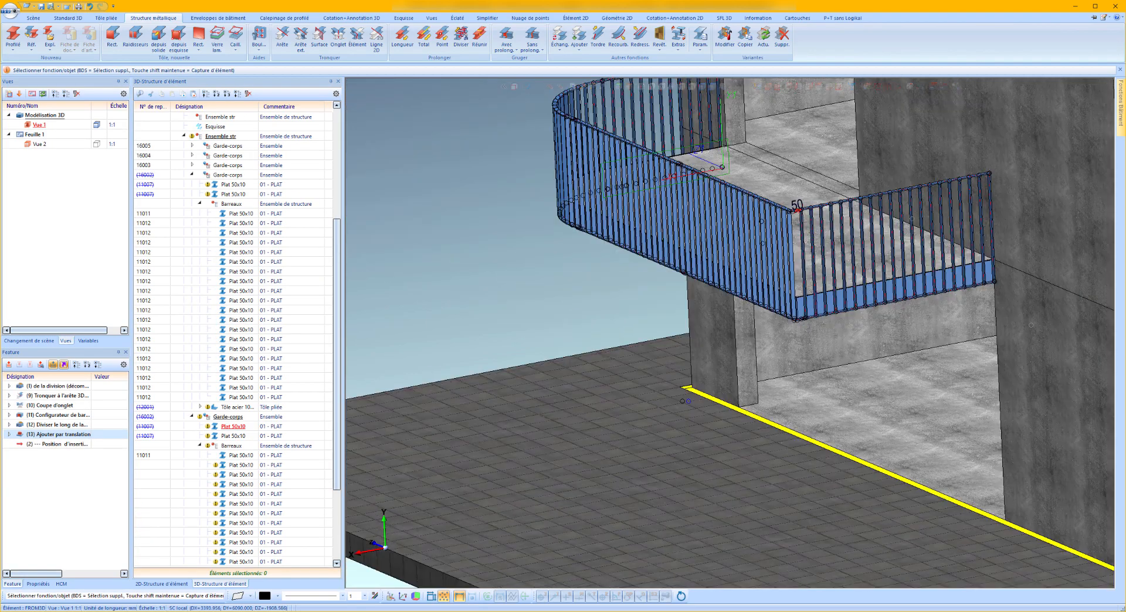
pyautogui.scroll(11, 804, 299)
pyautogui.keyDown('ctrl'); pyautogui.click(792, 493); pyautogui.keyUp('ctrl')
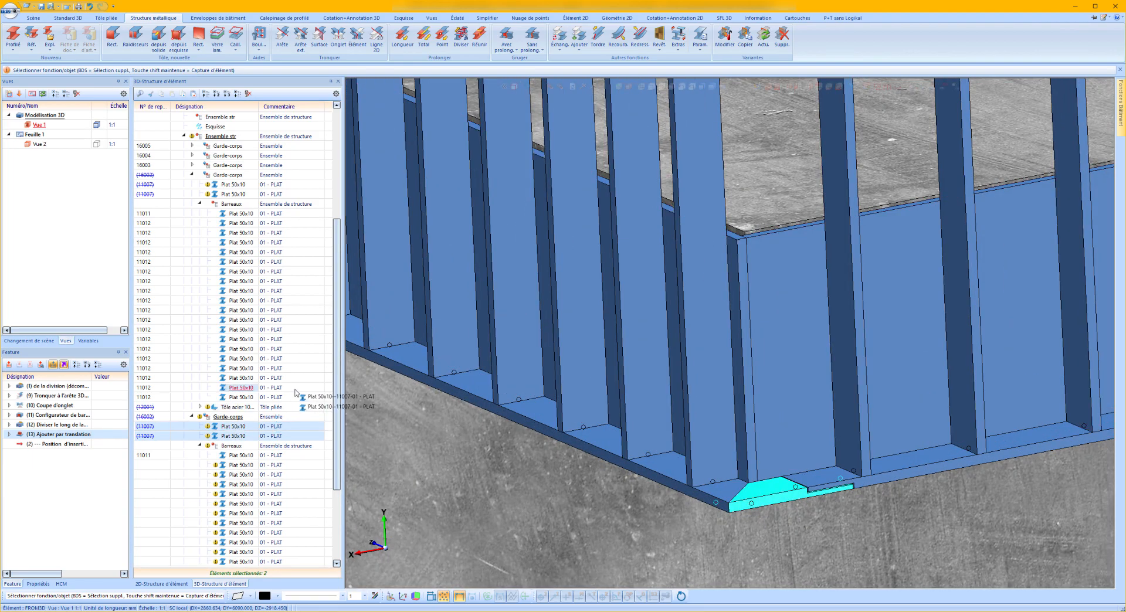
pyautogui.moveTo(294, 388); pyautogui.dragTo(242, 175)
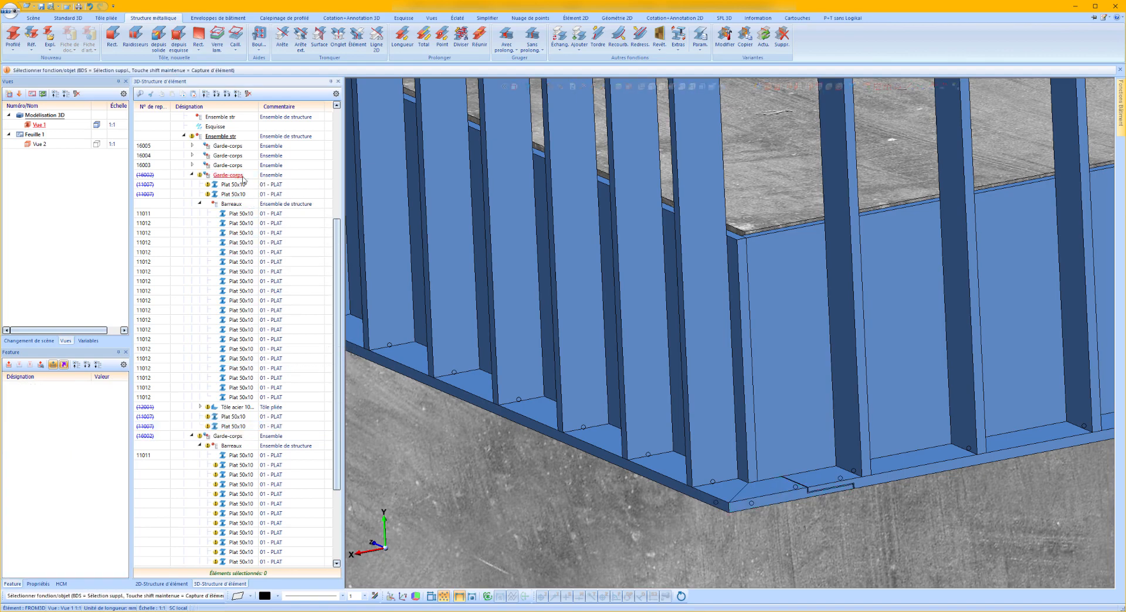
pyautogui.click(200, 203)
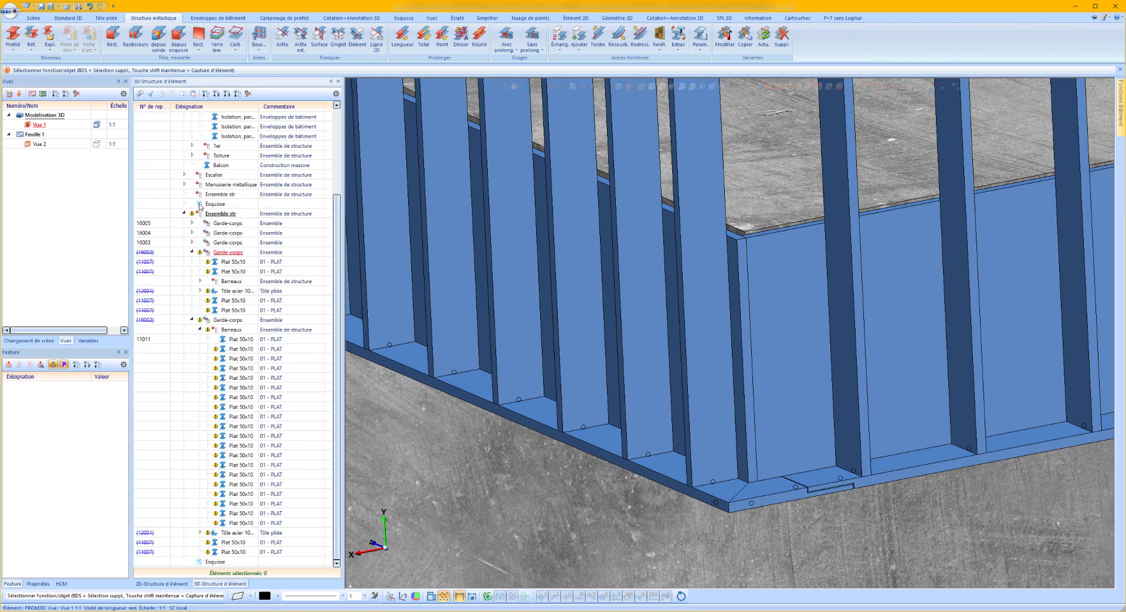
# Move the Barreaux group to the end of the adjacent Garde-corps assembly.
pyautogui.click(232, 282)
pyautogui.moveTo(235, 285); pyautogui.dragTo(238, 256)
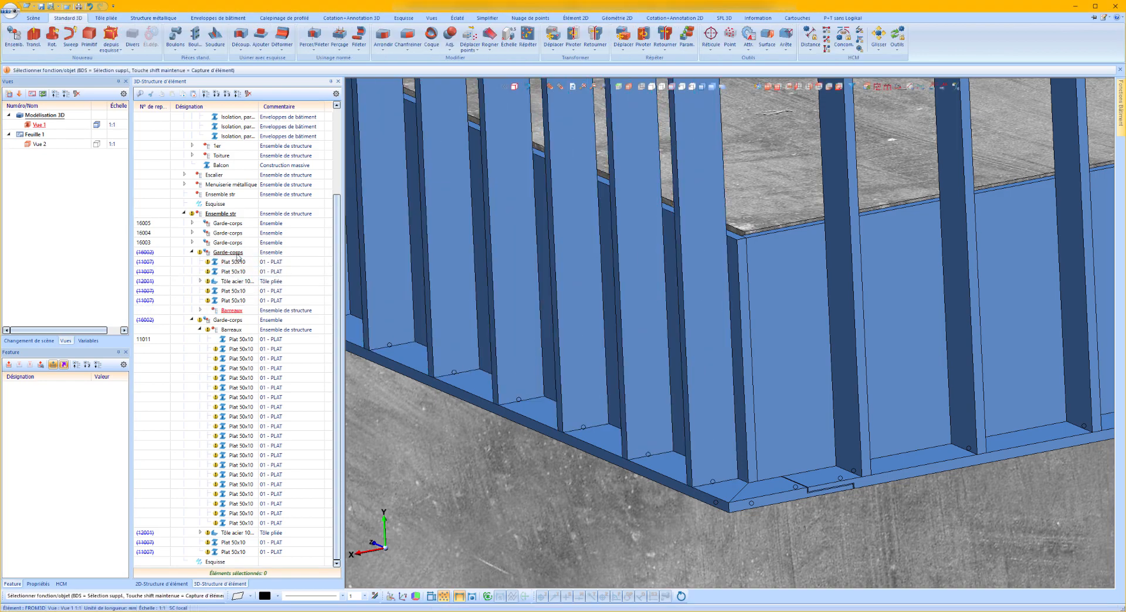
# Start dividing the 10 mm folded steel plate at the mitred corner by points, along the direction of its long top edge.
pyautogui.scroll(-4, 514, 282)
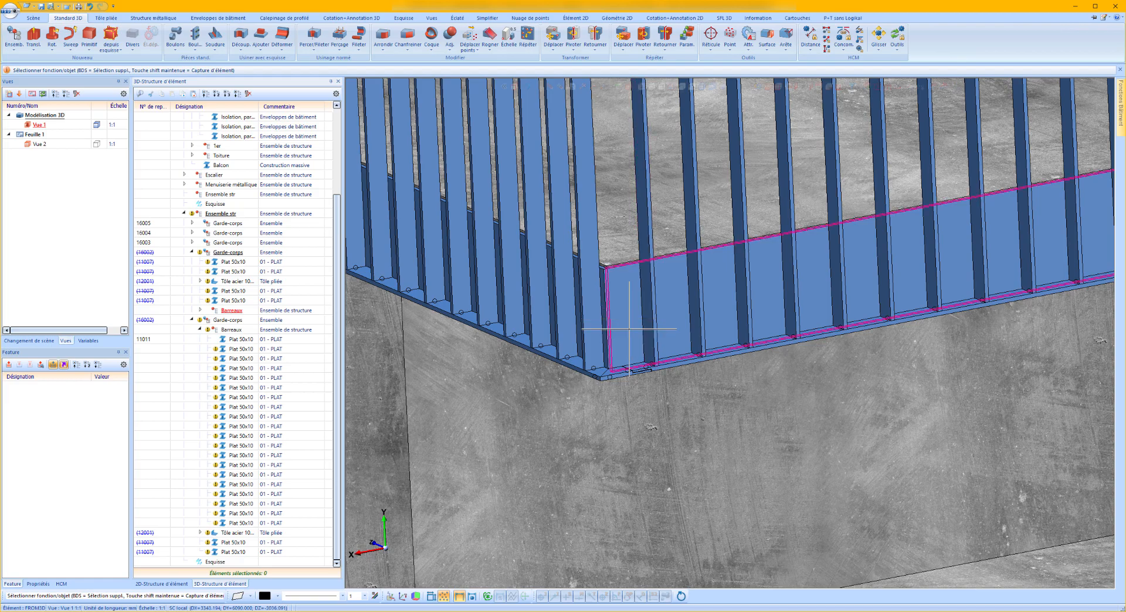
pyautogui.scroll(3, 628, 329)
pyautogui.moveTo(629, 329); pyautogui.dragTo(601, 370, button='middle')
pyautogui.scroll(2, 600, 369)
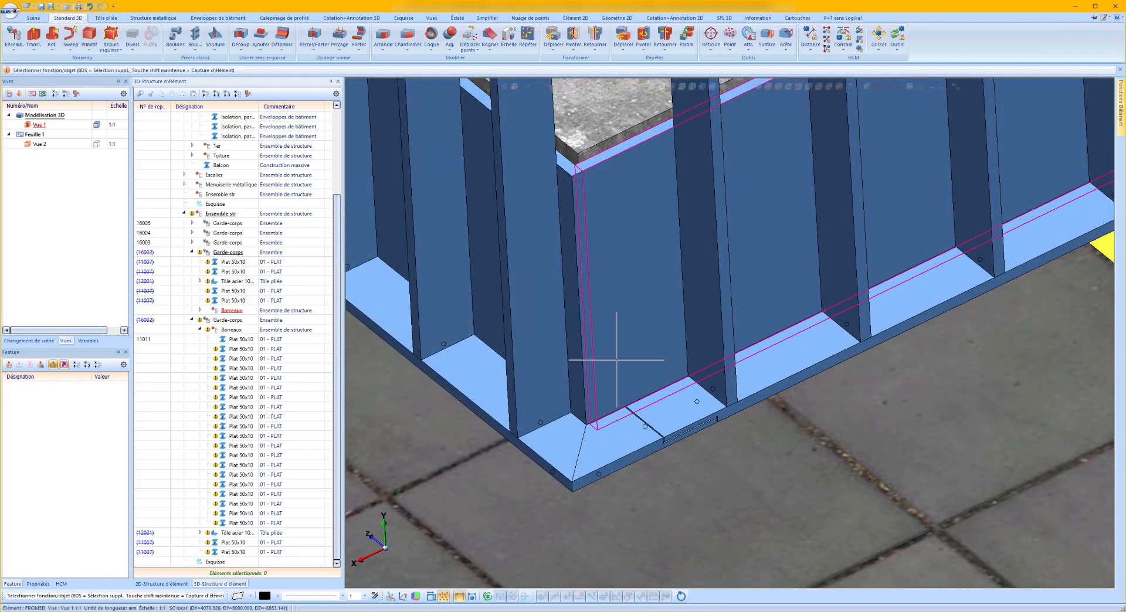
pyautogui.scroll(2, 600, 370)
pyautogui.doubleClick(601, 369)
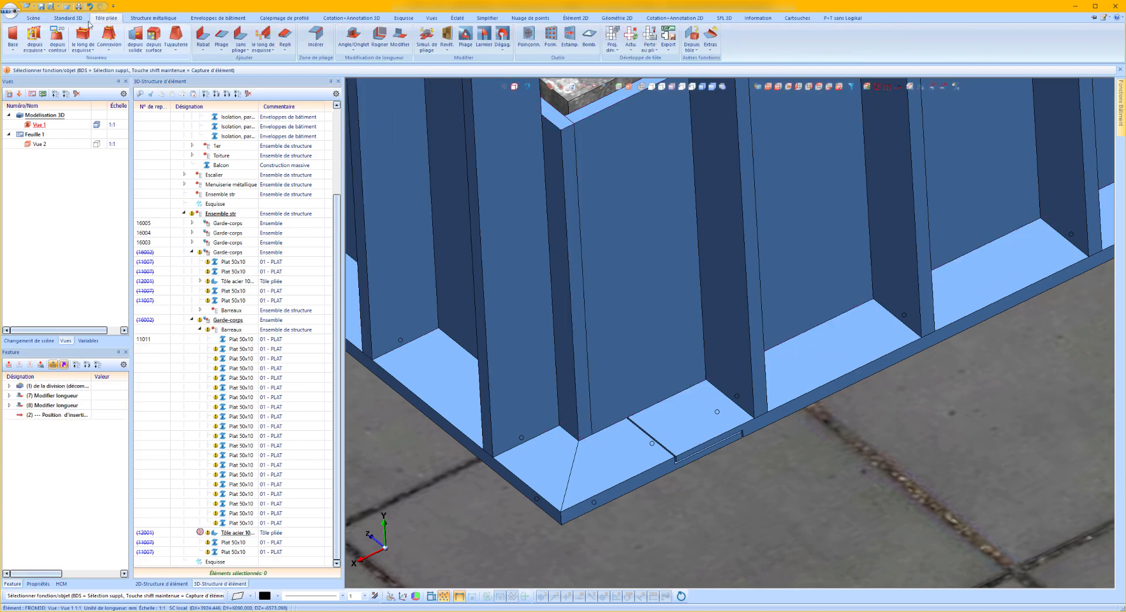
pyautogui.click(68, 18)
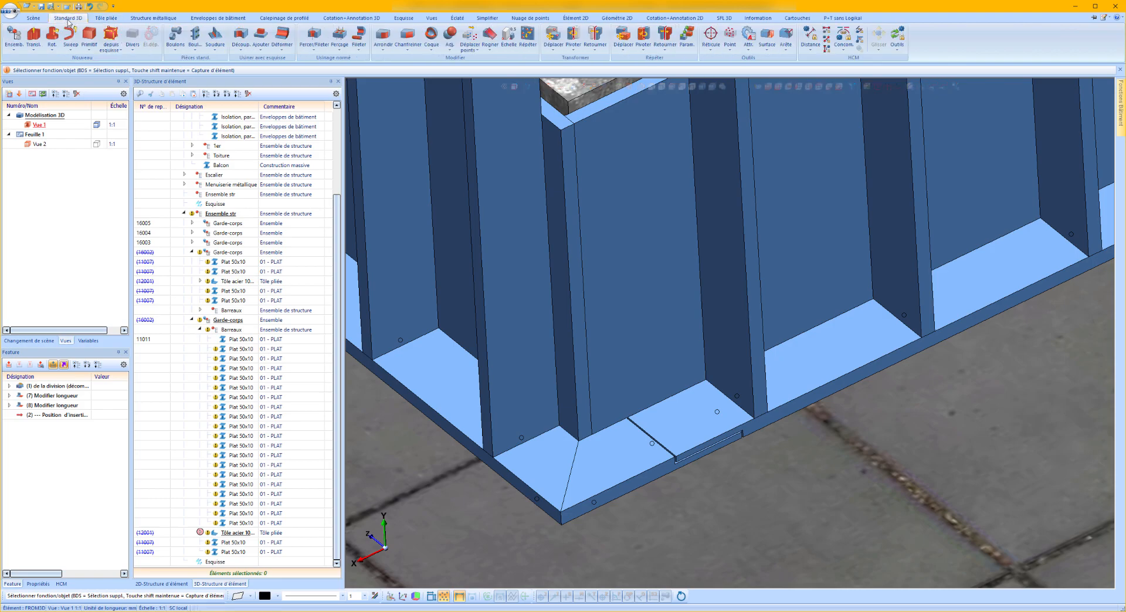
pyautogui.click(490, 50)
pyautogui.click(531, 84)
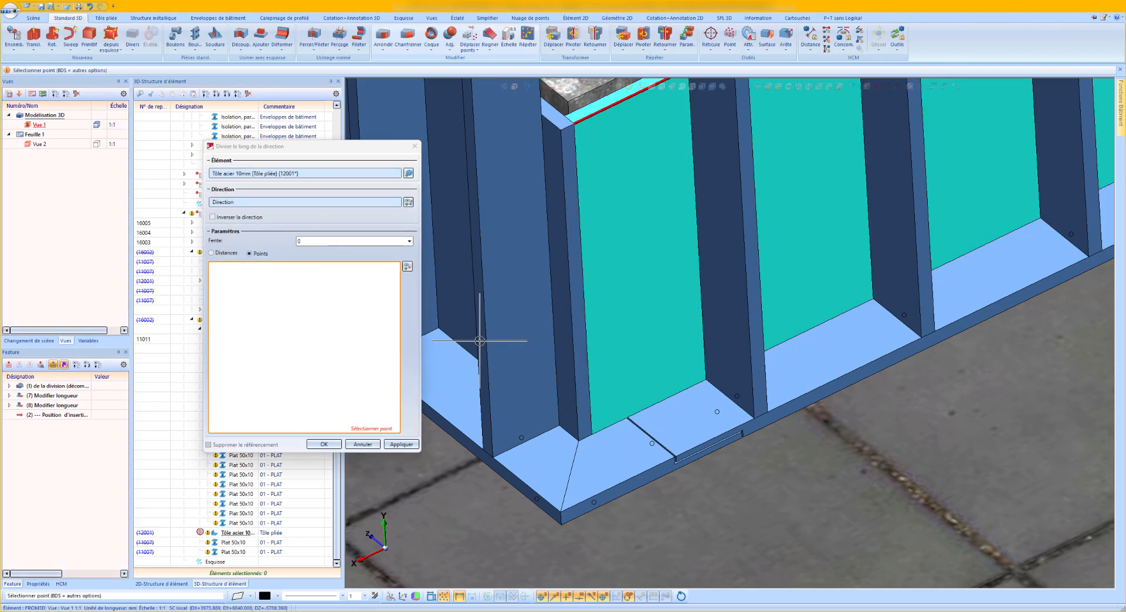
pyautogui.scroll(5, 639, 428)
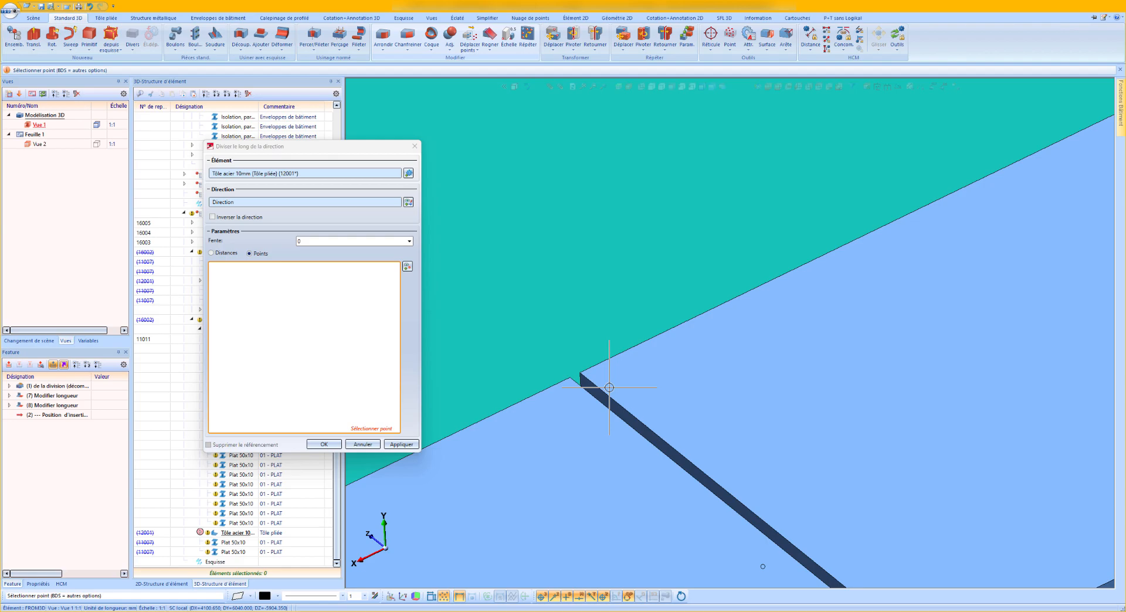
pyautogui.click(571, 379)
pyautogui.scroll(-5, 642, 368)
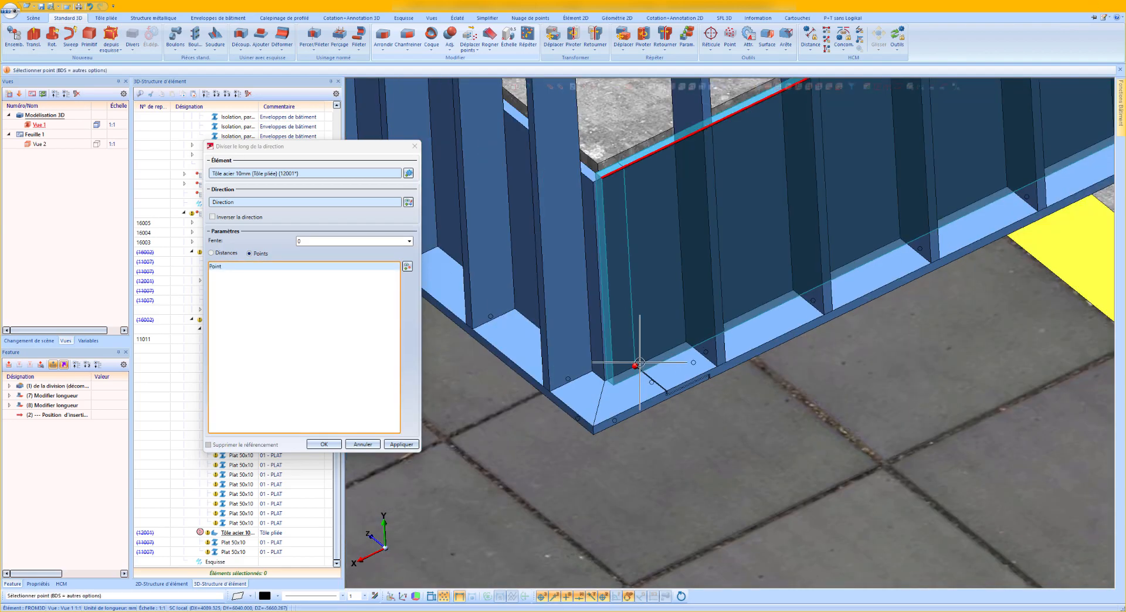
pyautogui.scroll(2, 640, 362)
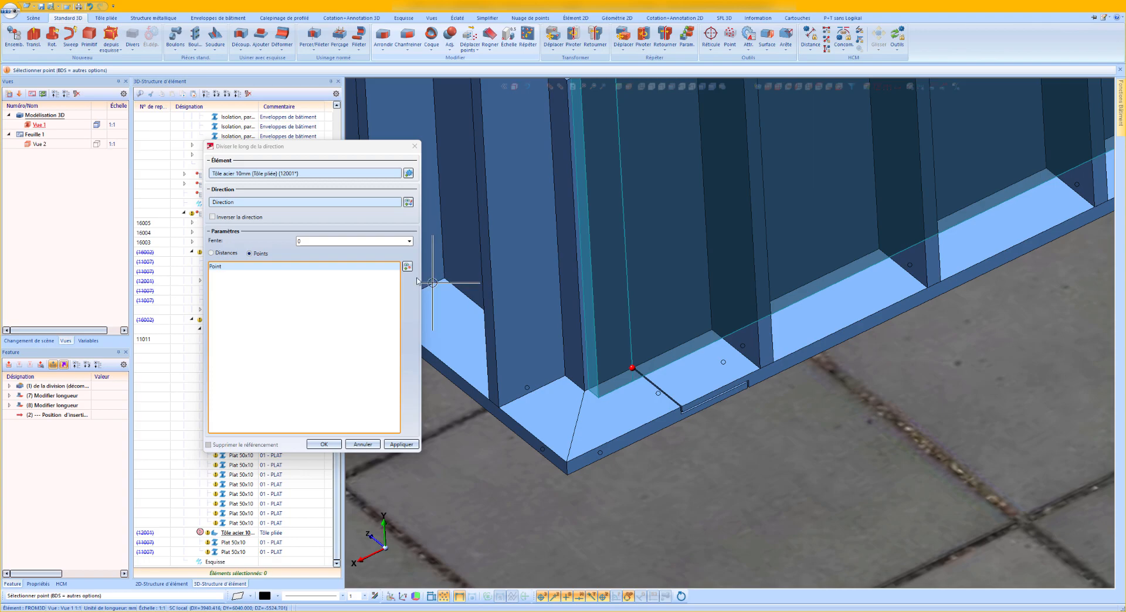
pyautogui.click(278, 272)
pyautogui.click(293, 274)
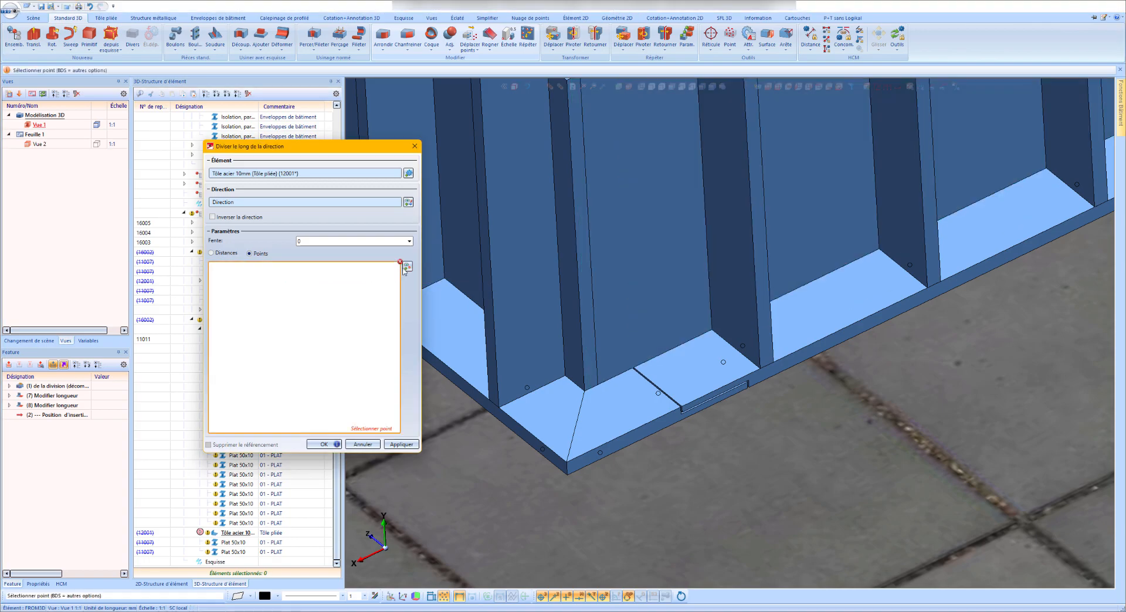
# Divide the folded plate at the point where the joint between the bottom flats meets it.
pyautogui.click(408, 267)
pyautogui.scroll(5, 659, 382)
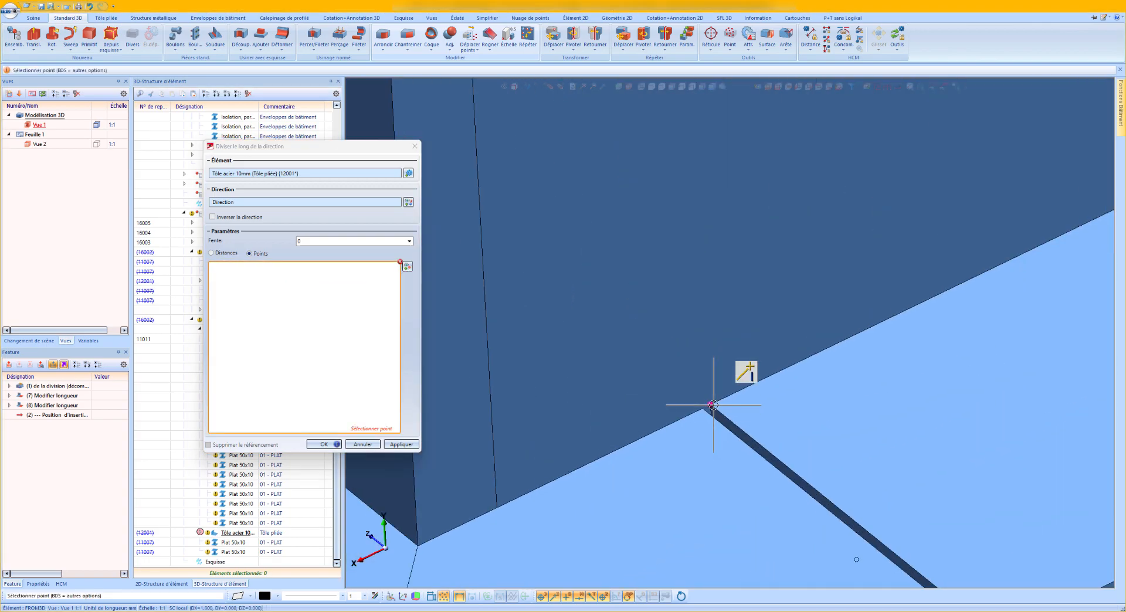
pyautogui.click(711, 404)
pyautogui.scroll(-5, 649, 389)
pyautogui.click(401, 444)
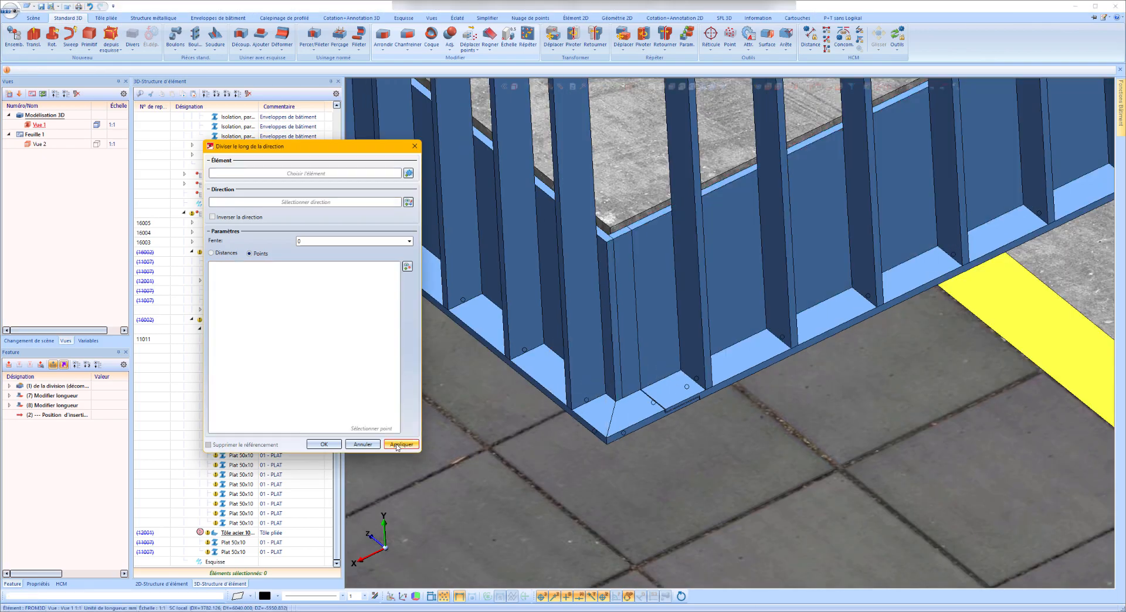
pyautogui.click(326, 445)
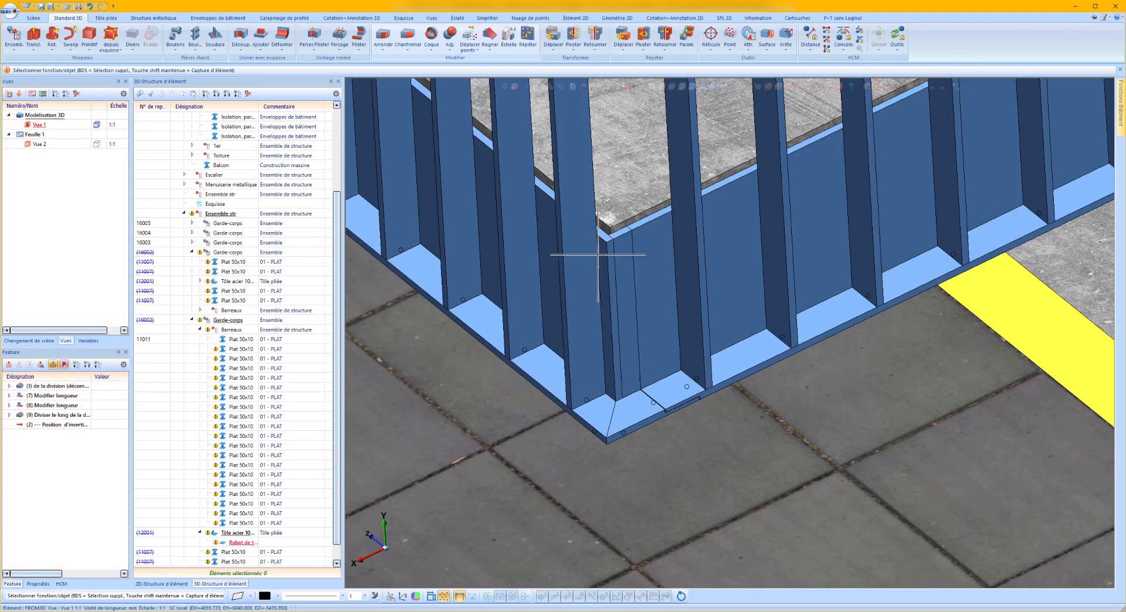
# Start a bolted connection with the site-assembly parameters and define its plane on the top flat at the half-lap joint beside the curved railing.
pyautogui.scroll(-5, 603, 334)
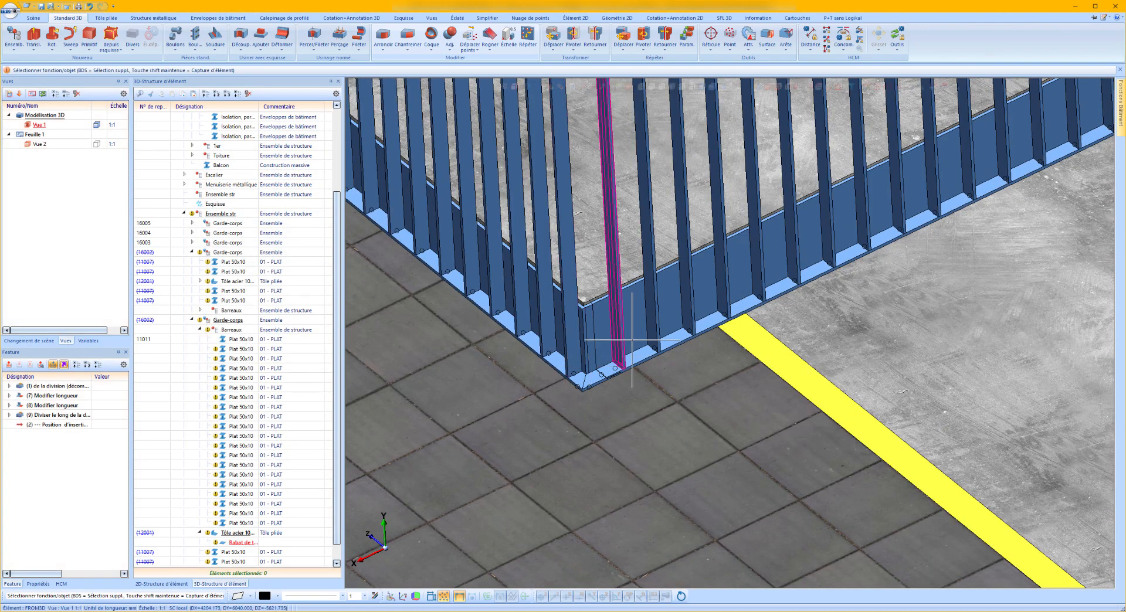
pyautogui.scroll(-6, 771, 327)
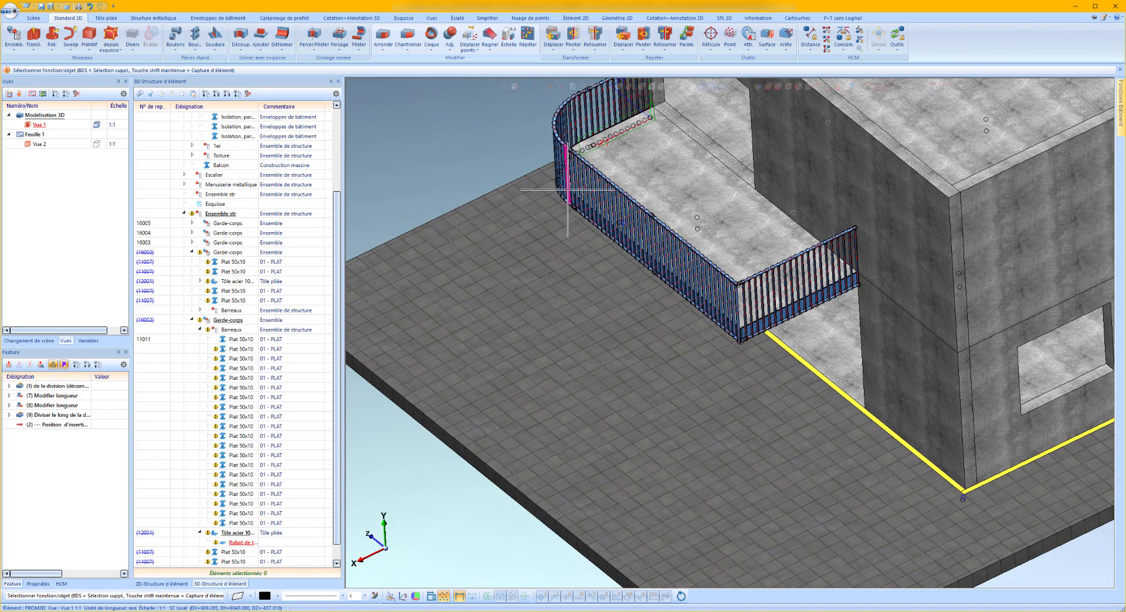
pyautogui.moveTo(567, 188); pyautogui.dragTo(654, 189, button='middle')
pyautogui.scroll(-3, 654, 189)
pyautogui.scroll(10, 666, 252)
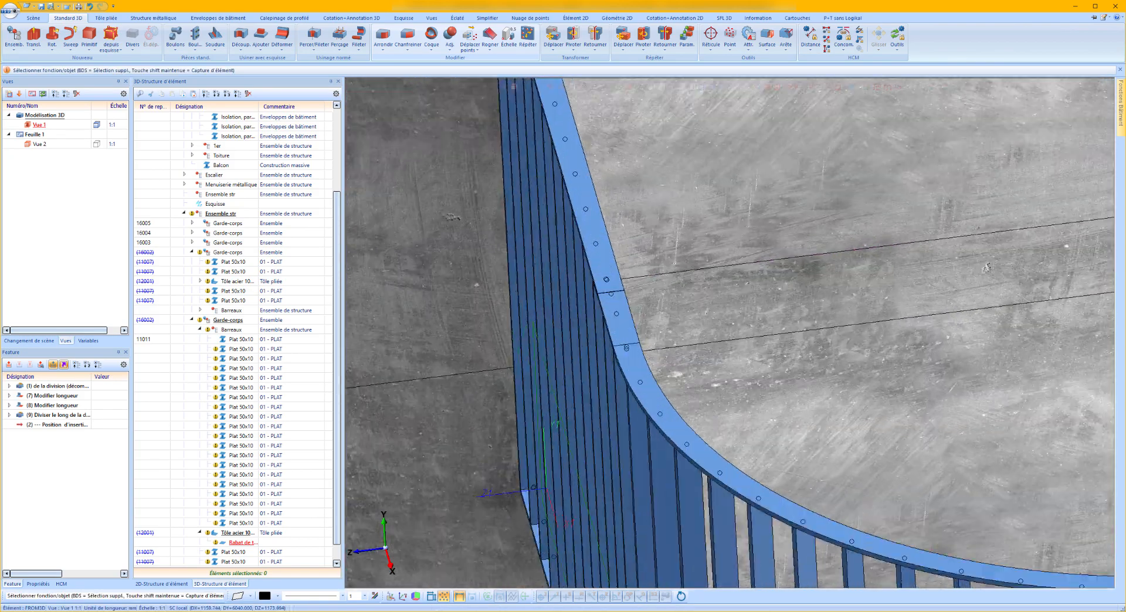
pyautogui.scroll(4, 624, 323)
pyautogui.moveTo(617, 293); pyautogui.dragTo(666, 203, button='middle')
pyautogui.click(195, 36)
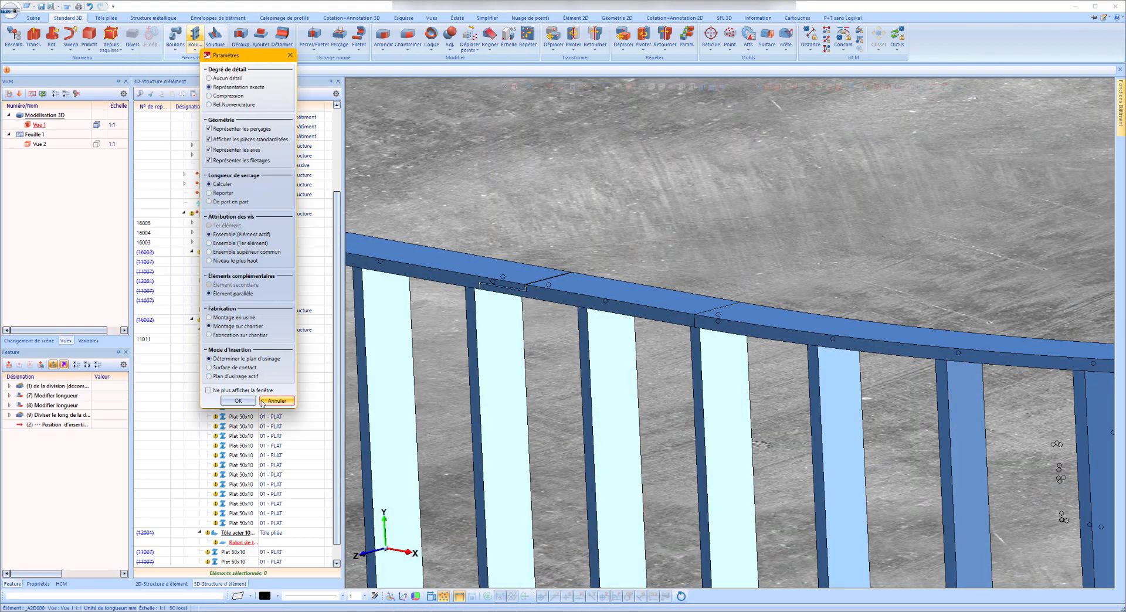
pyautogui.click(238, 401)
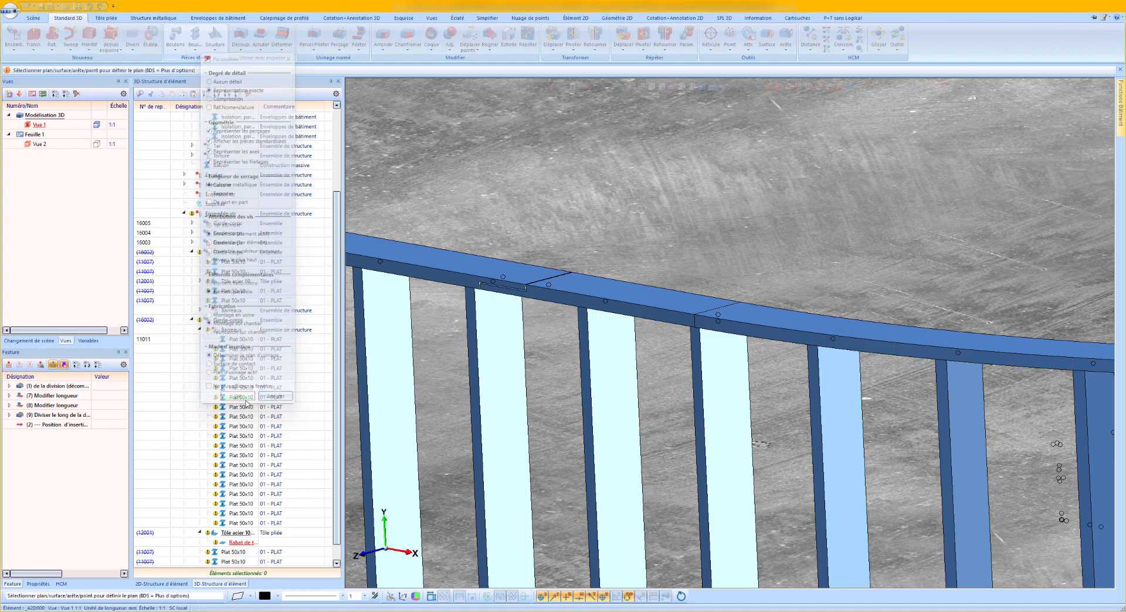
pyautogui.scroll(4, 504, 286)
pyautogui.click(546, 292)
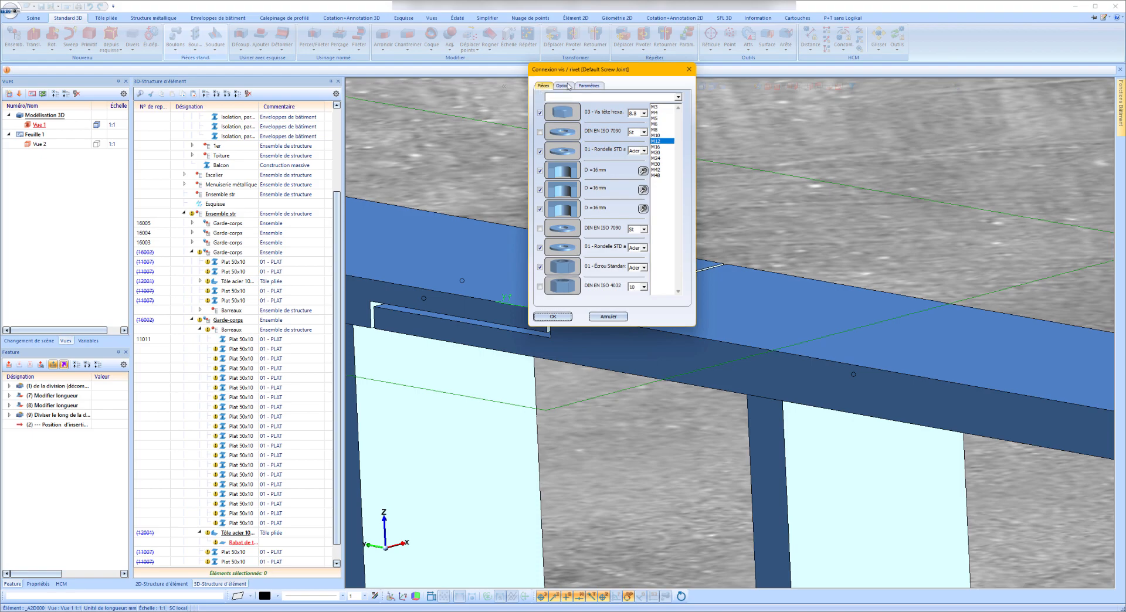
# Choose the 01 countersunk hex socket screw (Vis à tête fraisée 6 pans creux) for the connection and leave out the nut.
pyautogui.click(571, 114)
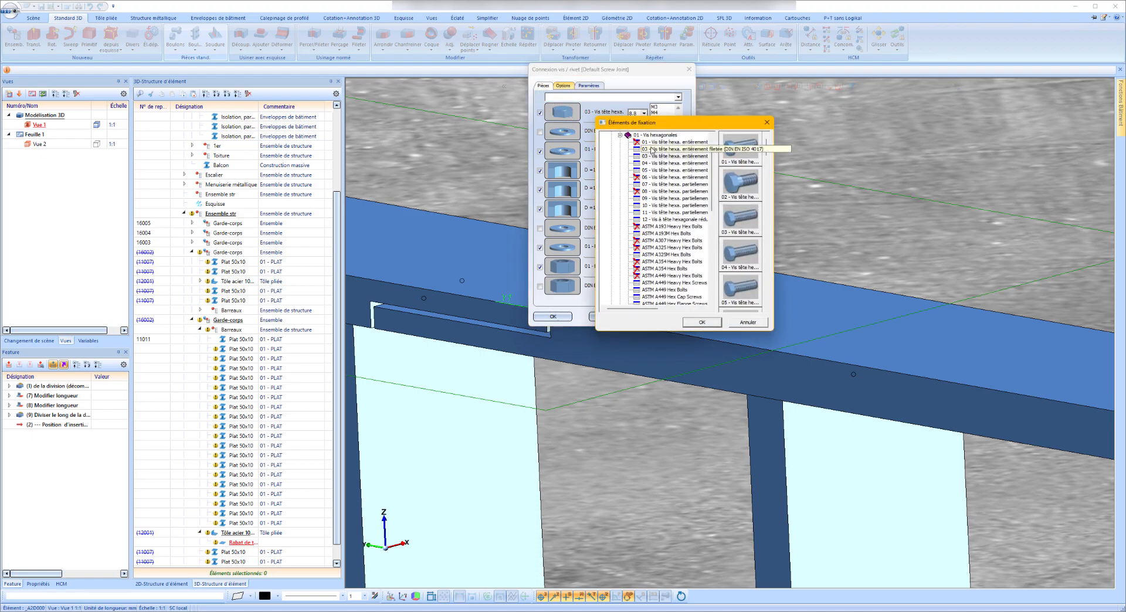
pyautogui.click(620, 135)
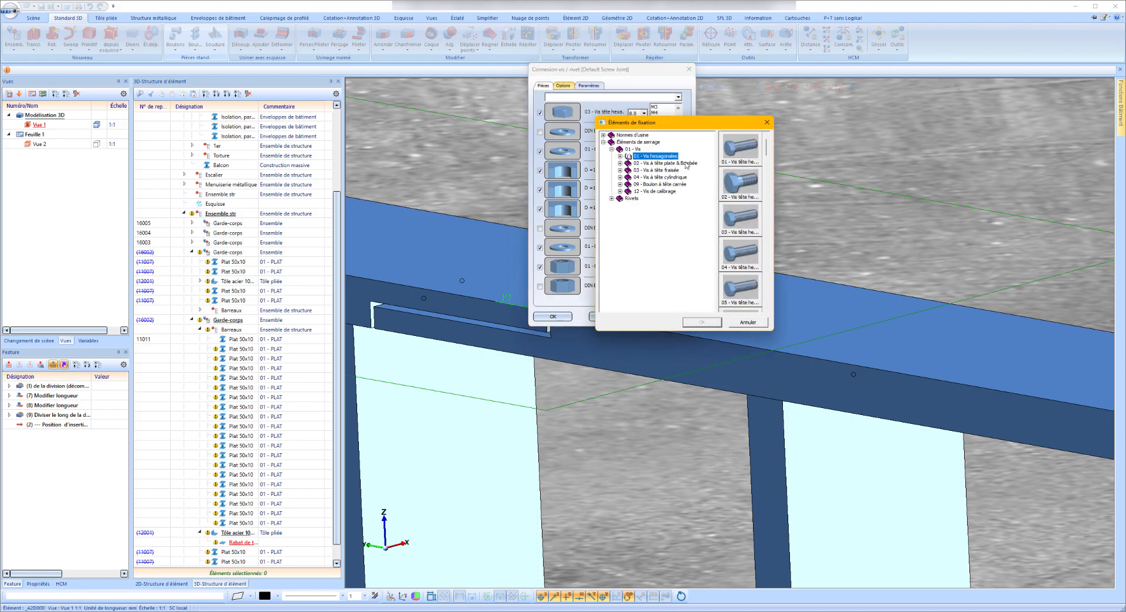
pyautogui.click(620, 170)
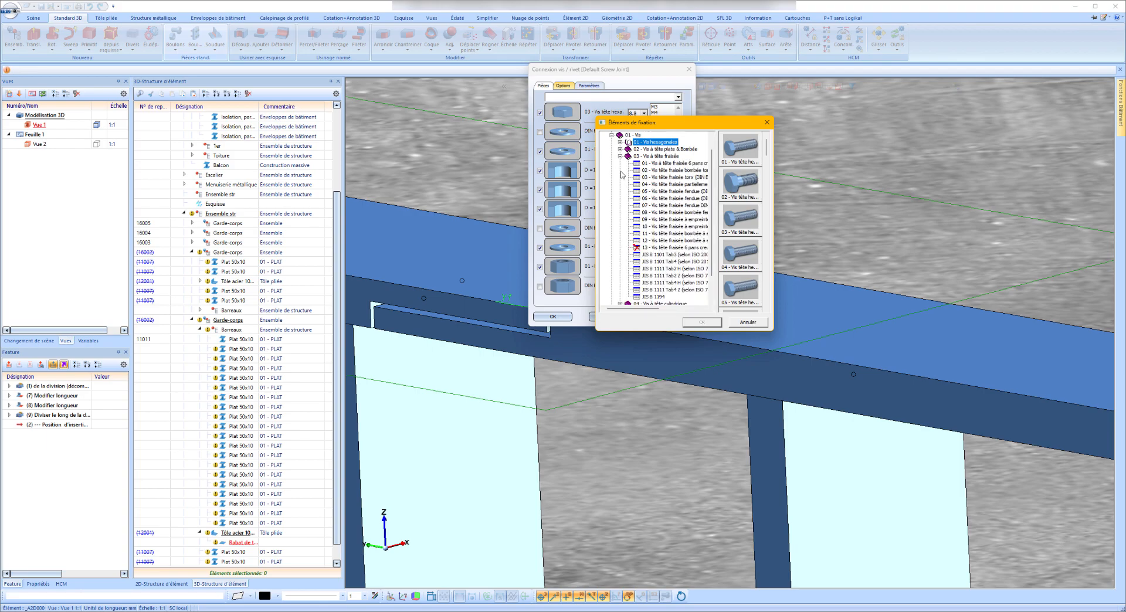
pyautogui.click(677, 164)
pyautogui.click(712, 325)
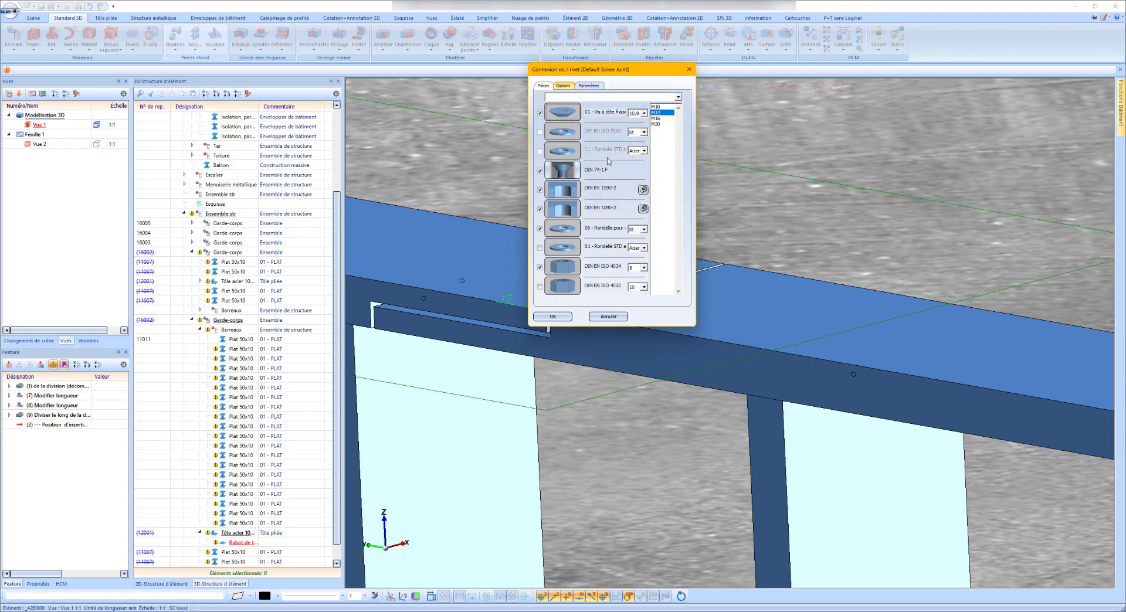
pyautogui.click(540, 267)
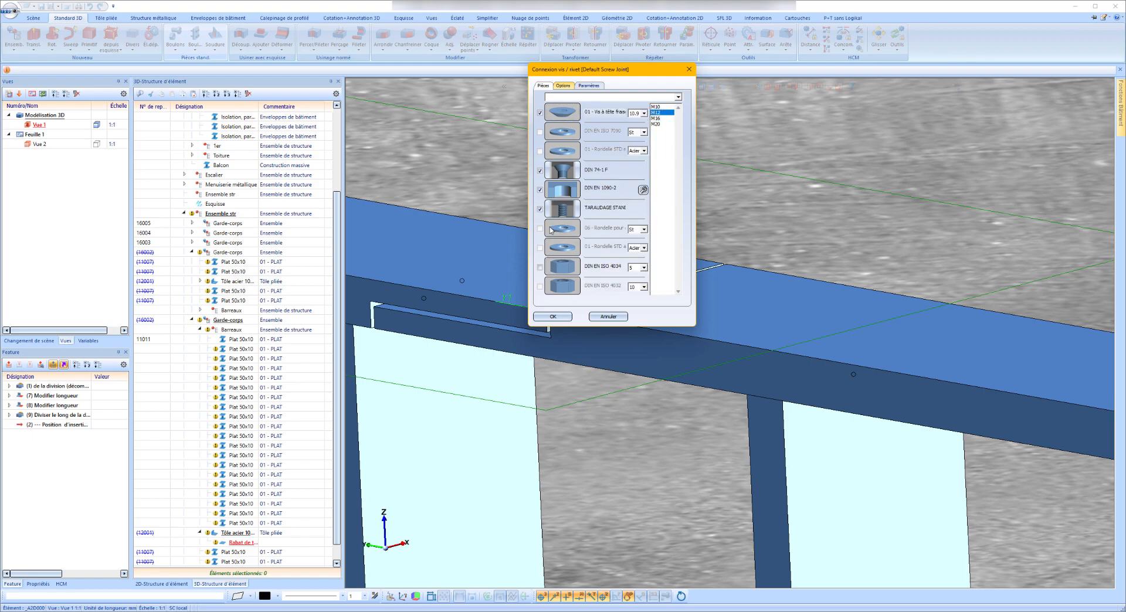
# Assign a DIN EN 20273 m hole to the intermediate parts, set the screw size to M5 and the free drilling diameter to 6 mm.
pyautogui.click(567, 191)
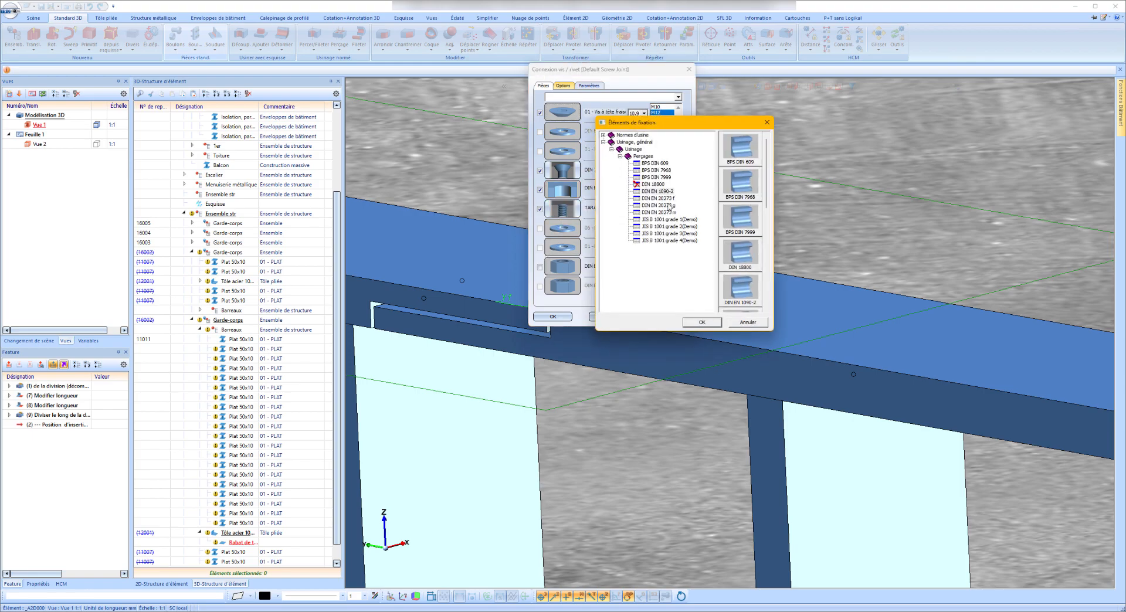
pyautogui.click(666, 212)
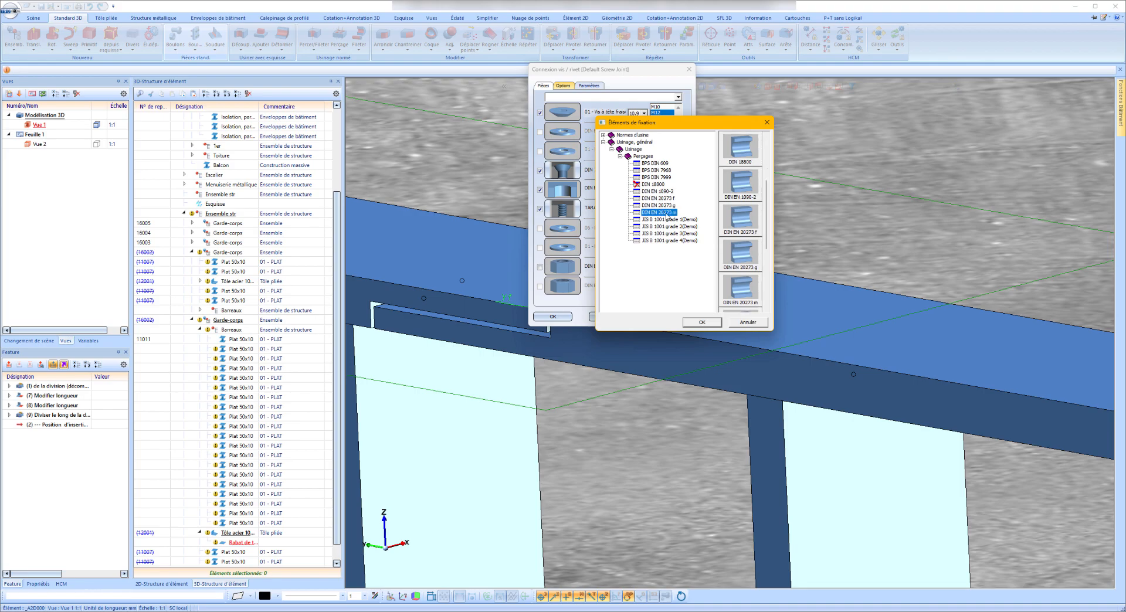
pyautogui.click(702, 323)
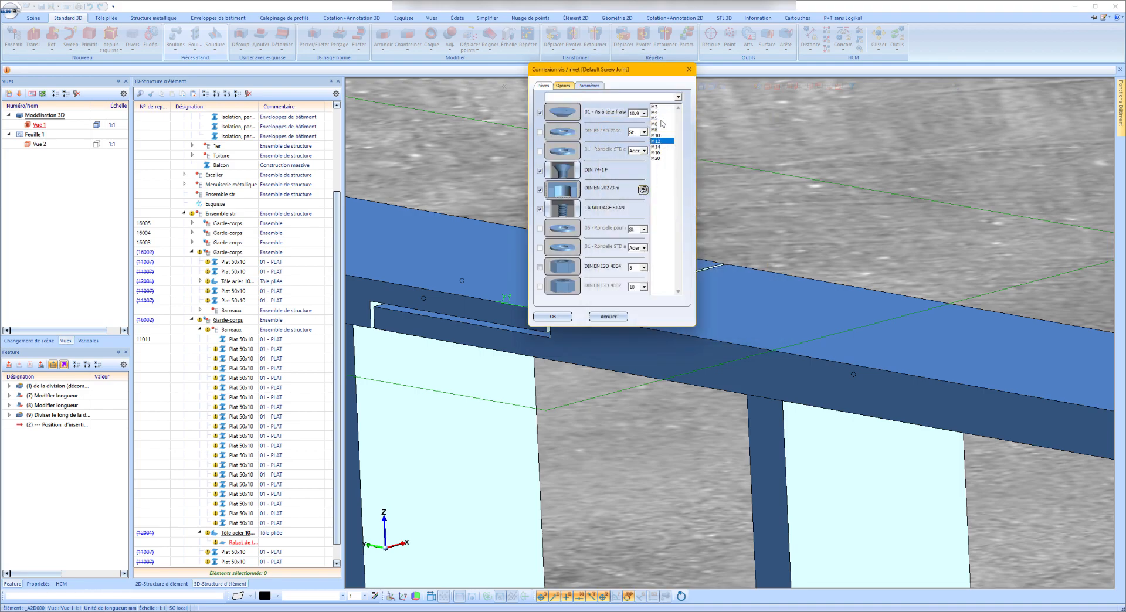
pyautogui.click(644, 190)
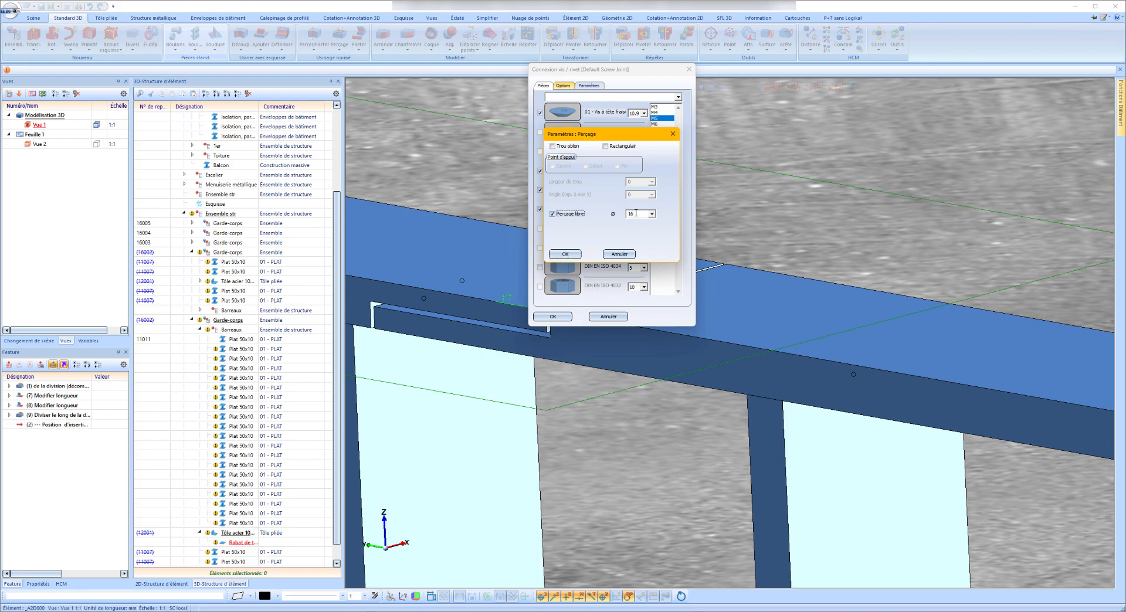
pyautogui.click(579, 254)
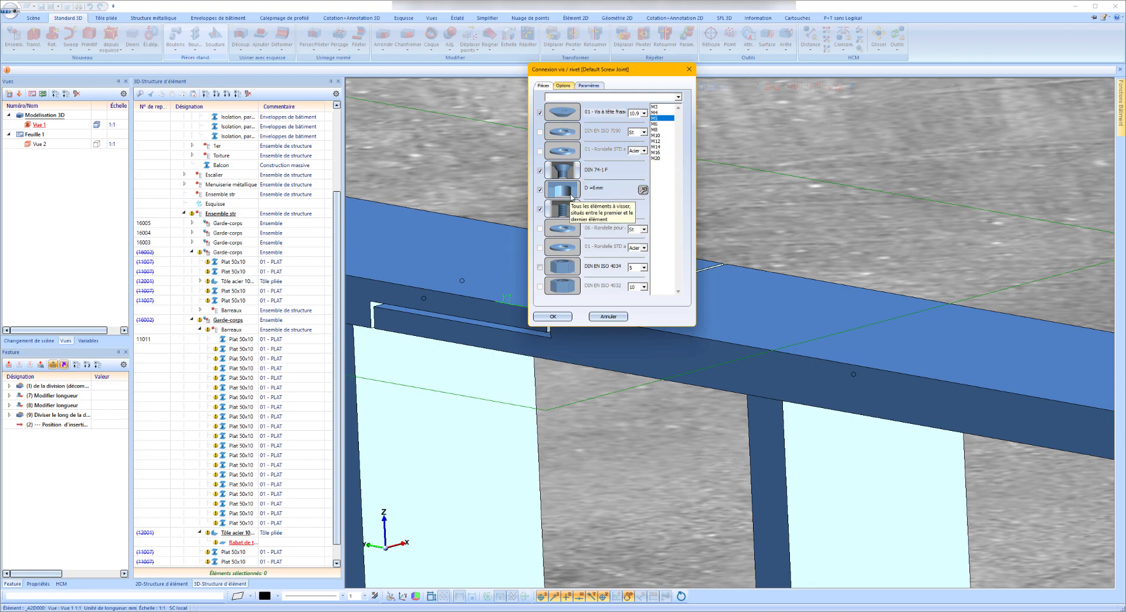
pyautogui.click(553, 317)
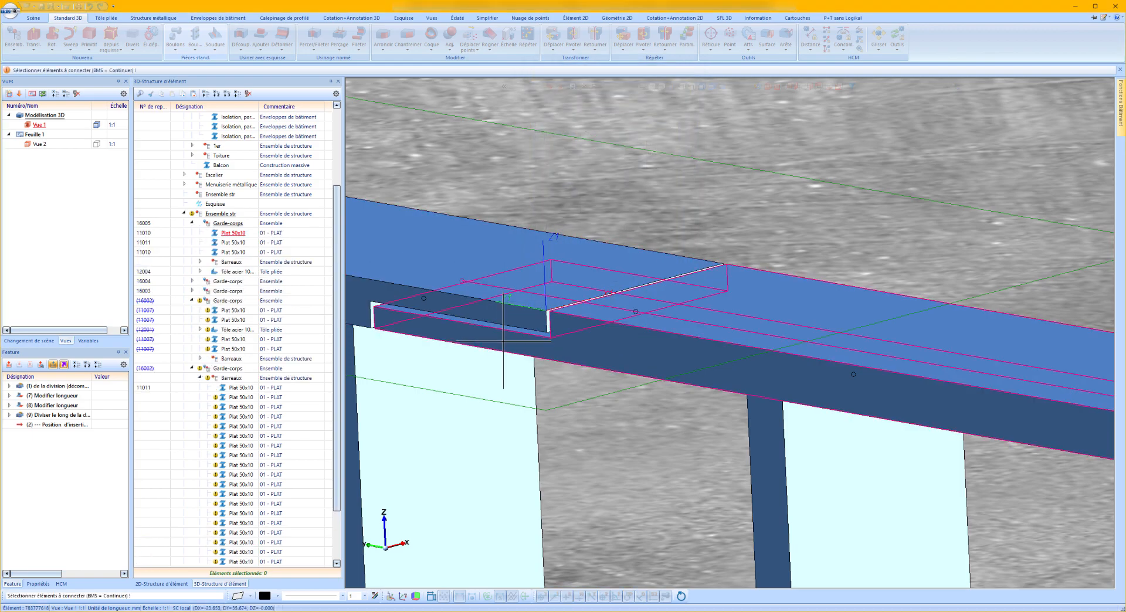
# Connect the two overlapping top flats with the screw, placed midway between opposite corners of the half-lap.
pyautogui.click(515, 258)
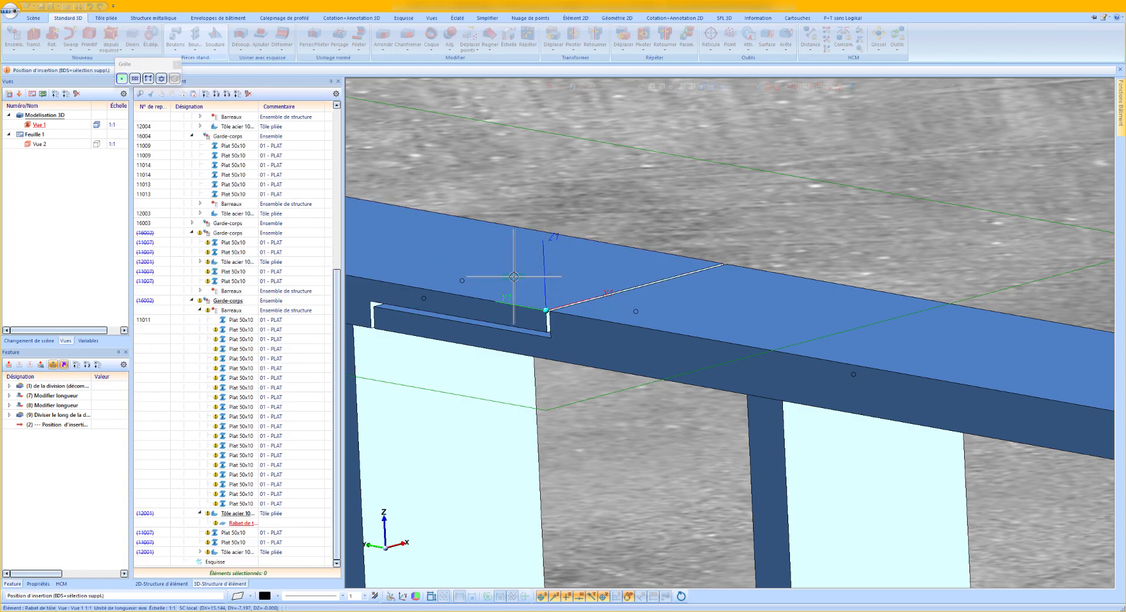
pyautogui.scroll(4, 510, 259)
pyautogui.scroll(-3, 660, 235)
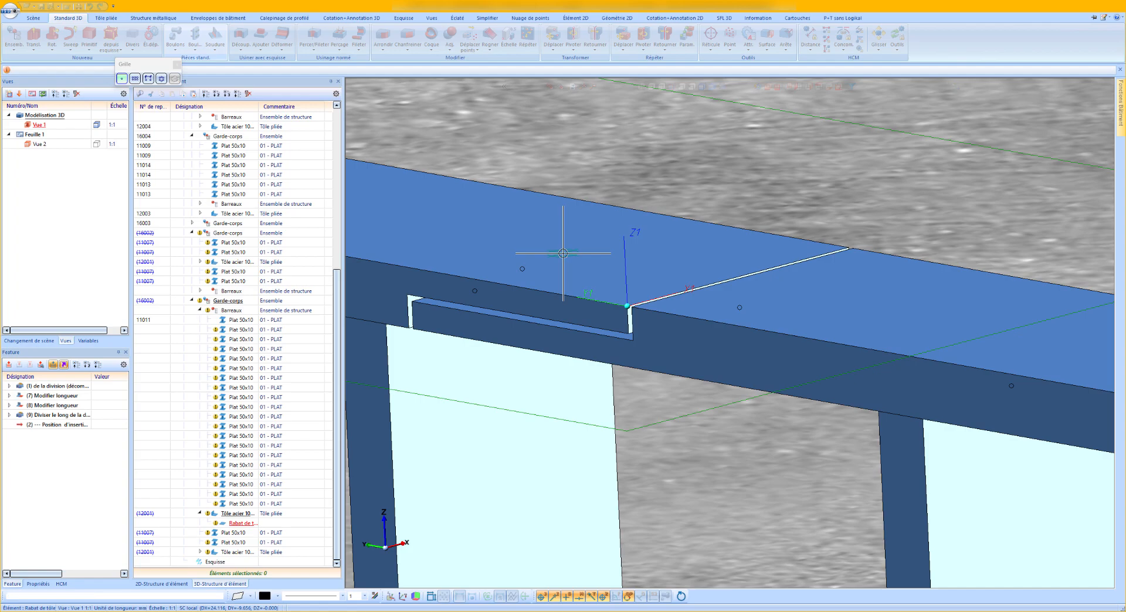
pyautogui.rightClick(563, 254)
pyautogui.click(680, 274)
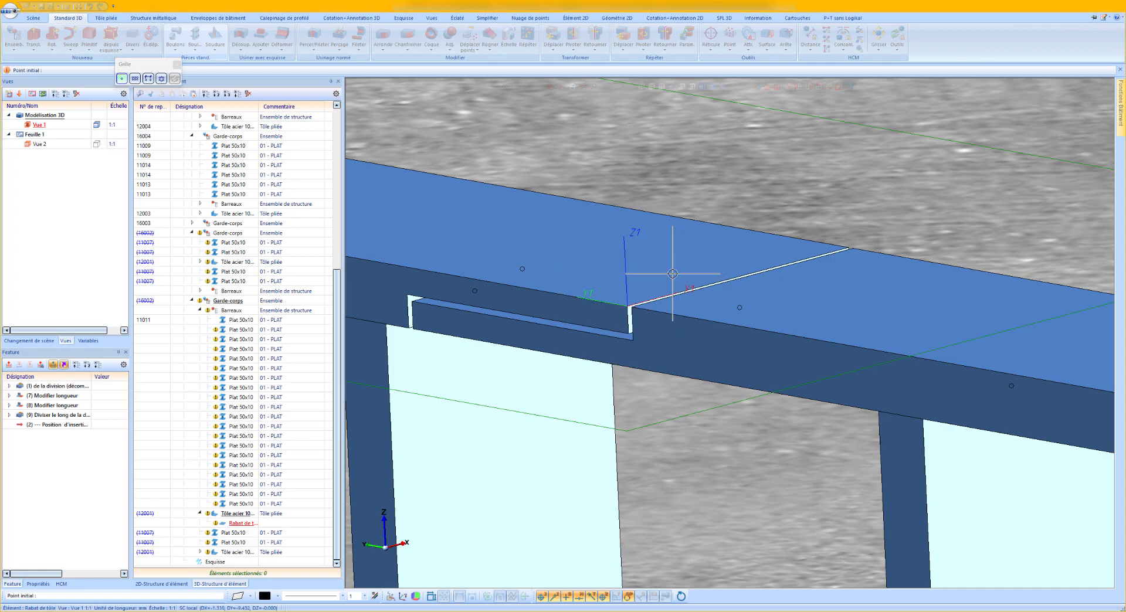
pyautogui.click(415, 302)
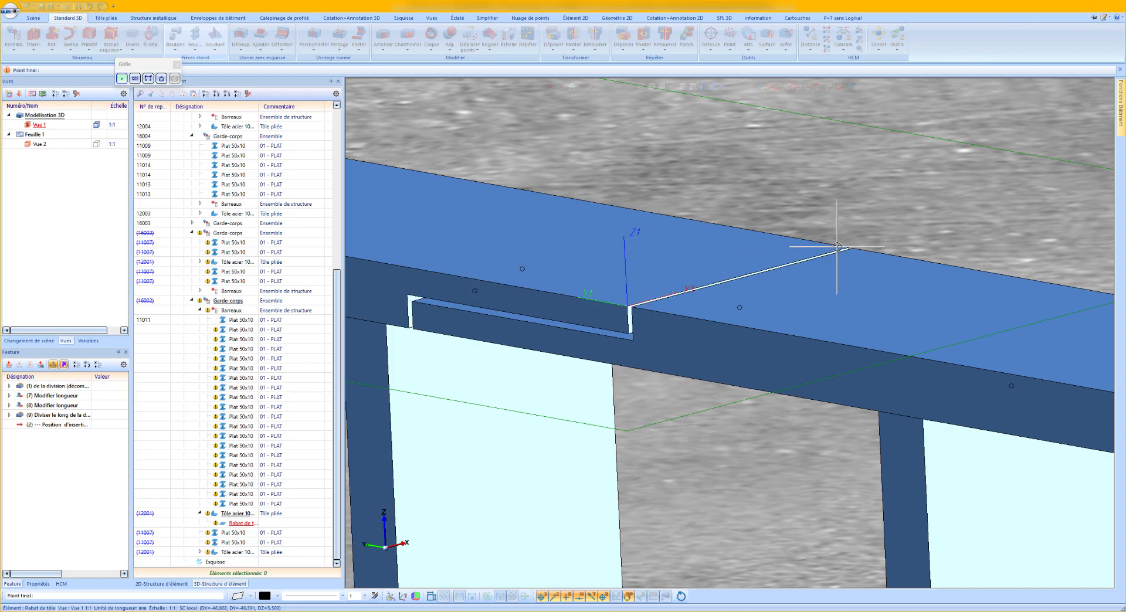
pyautogui.click(825, 247)
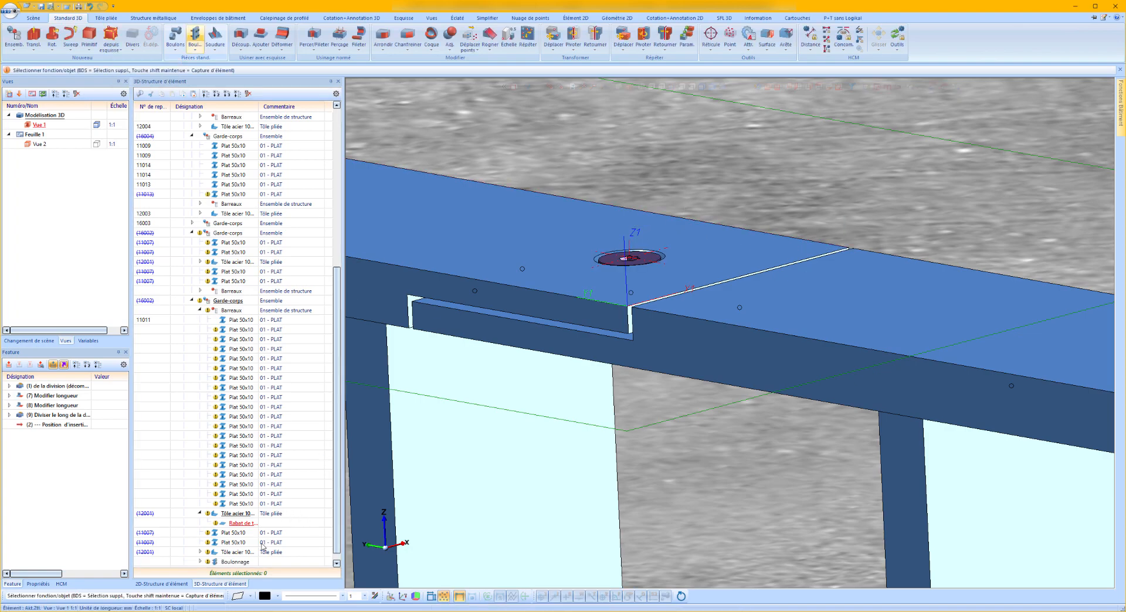
# Create a new structure assembly under the main assembly and name it "Visserie de montage GC".
pyautogui.click(191, 301)
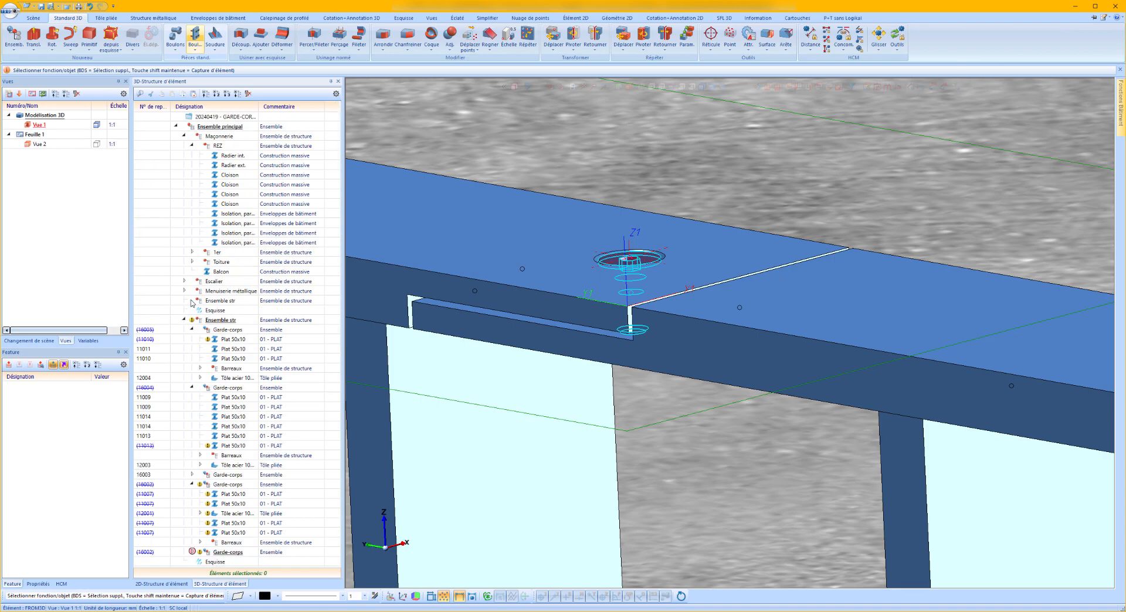
pyautogui.click(184, 136)
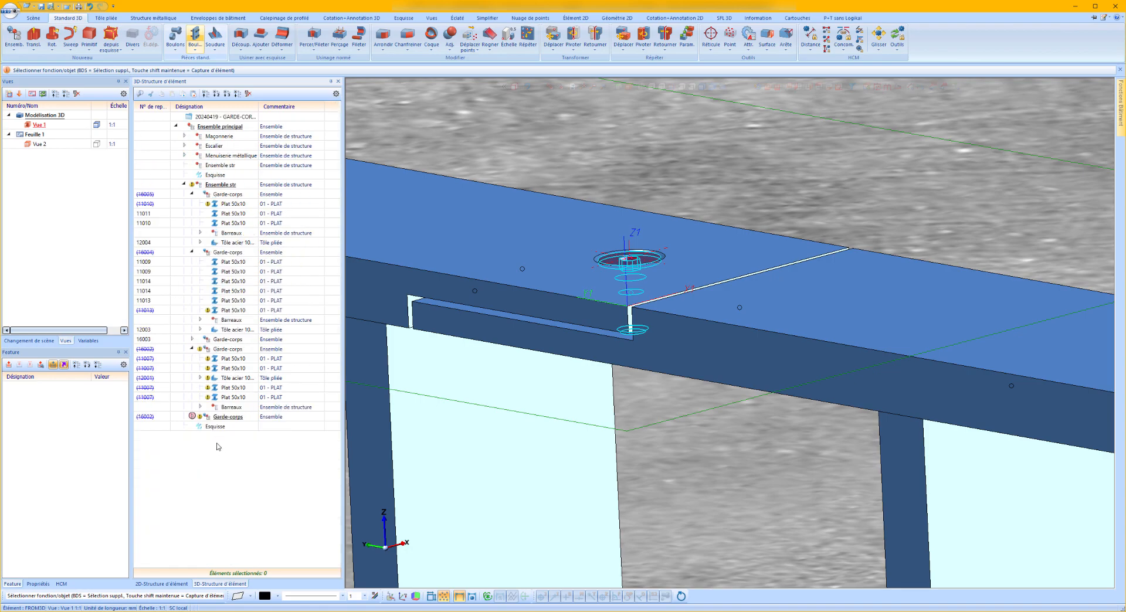
pyautogui.moveTo(226, 167); pyautogui.dragTo(237, 127, button='right')
pyautogui.click(247, 134)
pyautogui.doubleClick(222, 437)
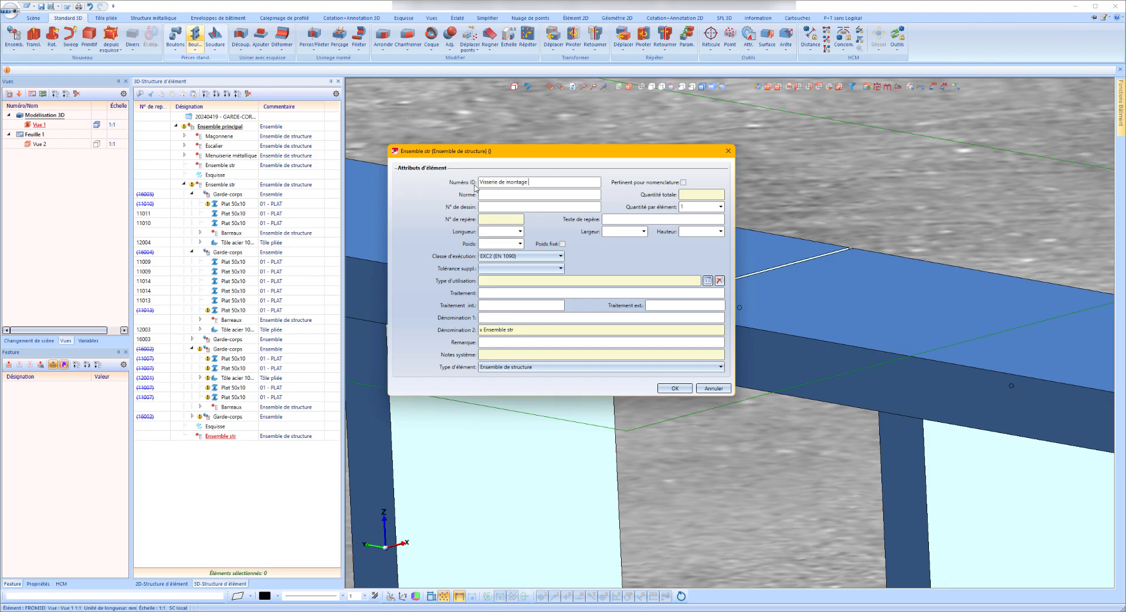
pyautogui.write('Visserie de montage GC')
pyautogui.press('Return')
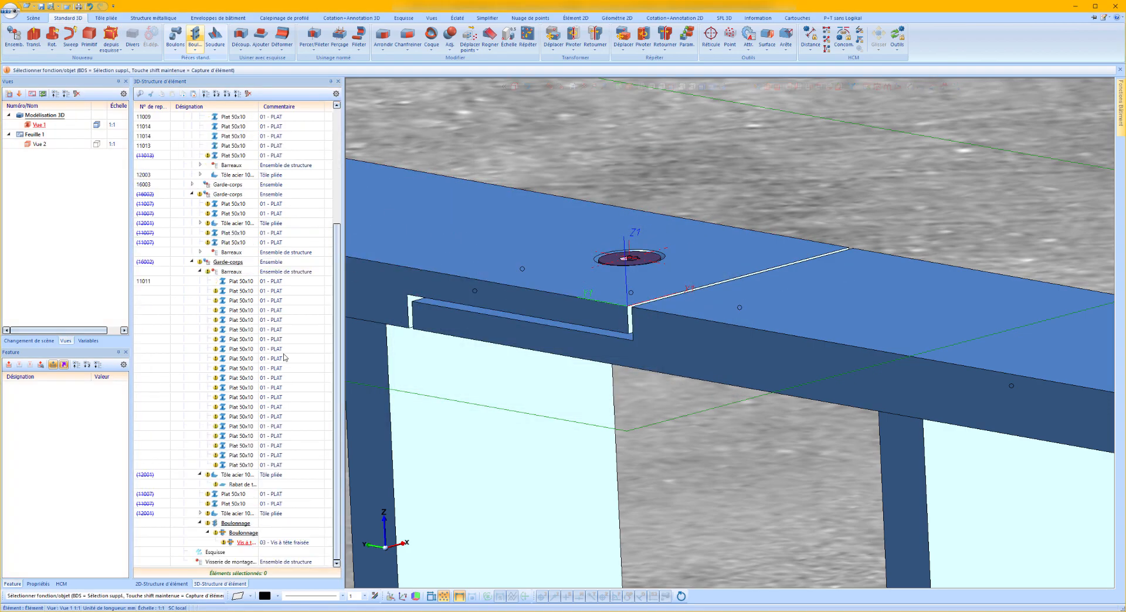
# Move the bolted connection from the copied railing into the Visserie de montage GC assembly and collapse the part tree.
pyautogui.click(236, 525)
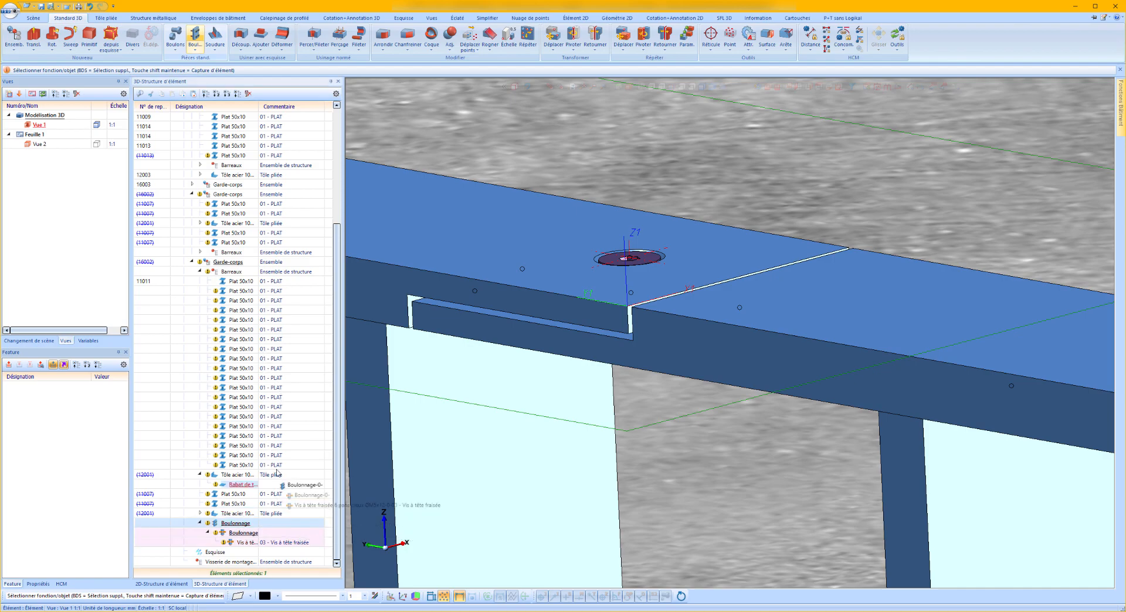
pyautogui.moveTo(232, 565); pyautogui.dragTo(233, 564)
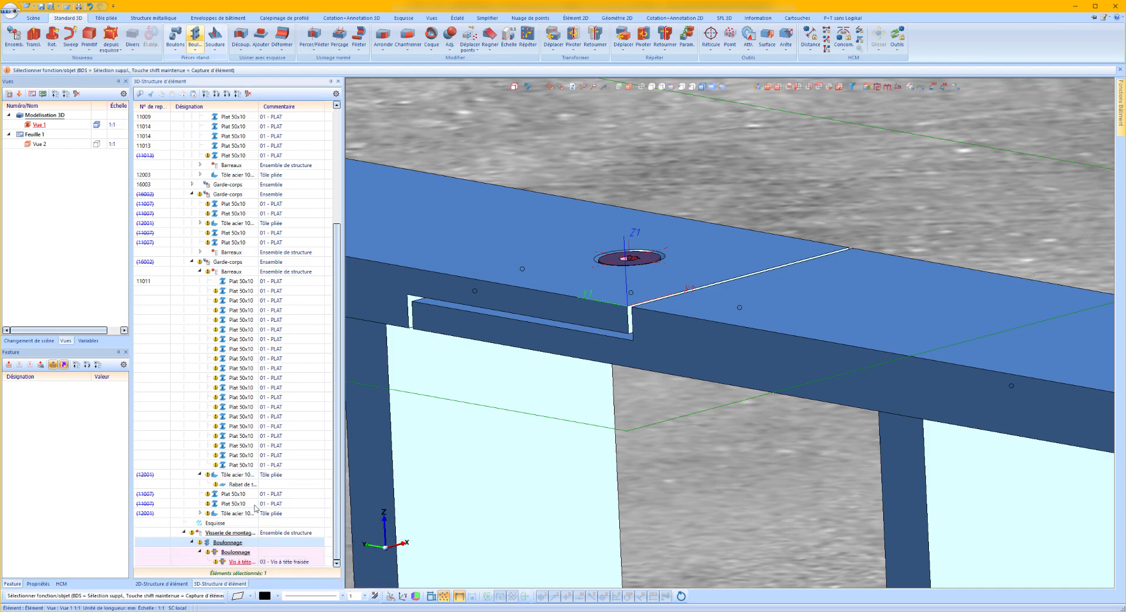
pyautogui.click(203, 96)
pyautogui.click(176, 126)
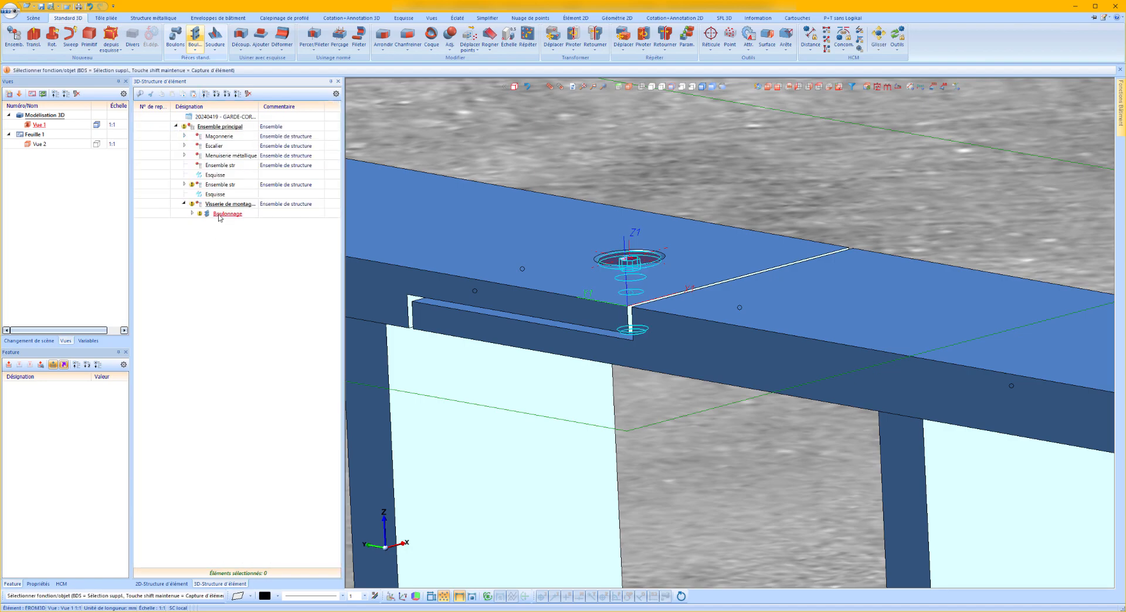
# Copy the bolted connection by vector from the top half-lap's front corner to the matching corner of the bottom flat's half-lap.
pyautogui.click(623, 36)
pyautogui.click(665, 111)
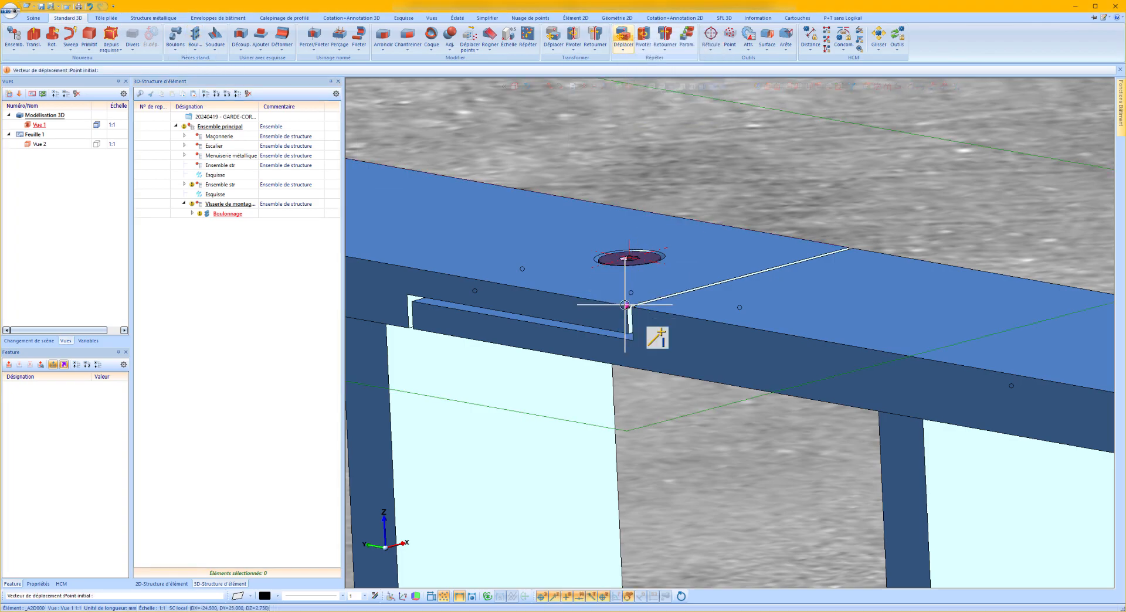
pyautogui.scroll(4, 632, 302)
pyautogui.click(633, 299)
pyautogui.scroll(-10, 752, 161)
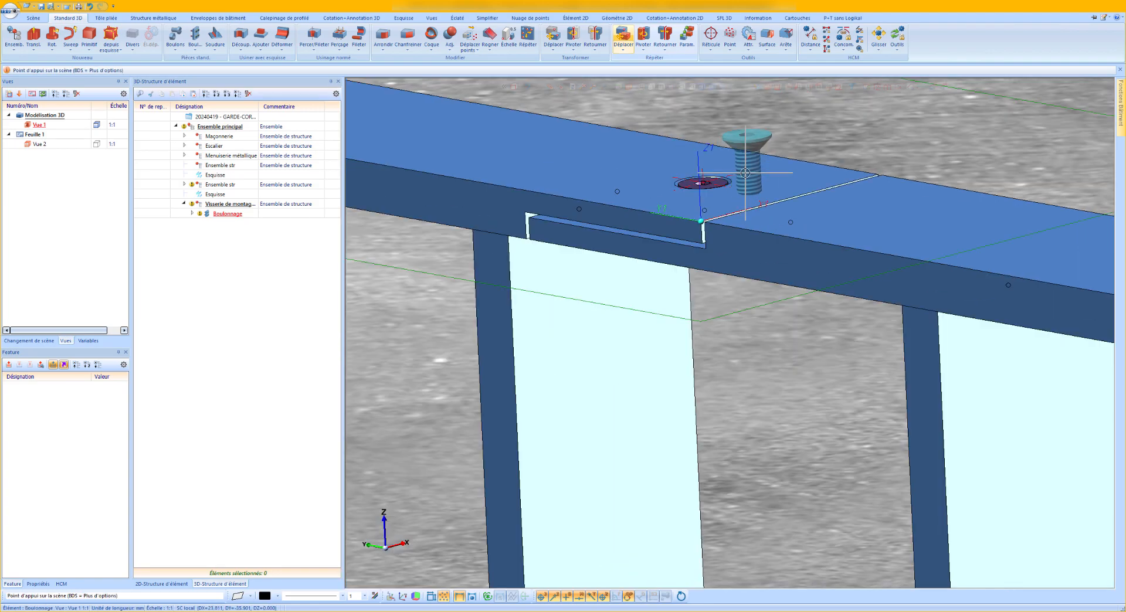
pyautogui.scroll(3, 770, 288)
pyautogui.scroll(3, 771, 288)
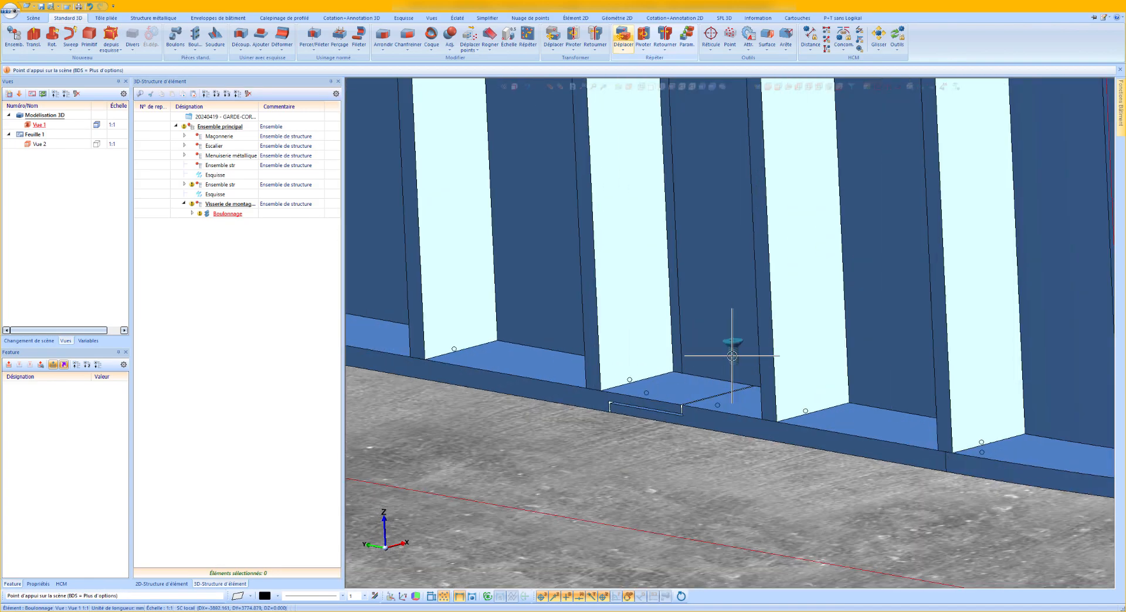
pyautogui.scroll(2, 731, 327)
pyautogui.click(650, 422)
pyautogui.scroll(-8, 363, 325)
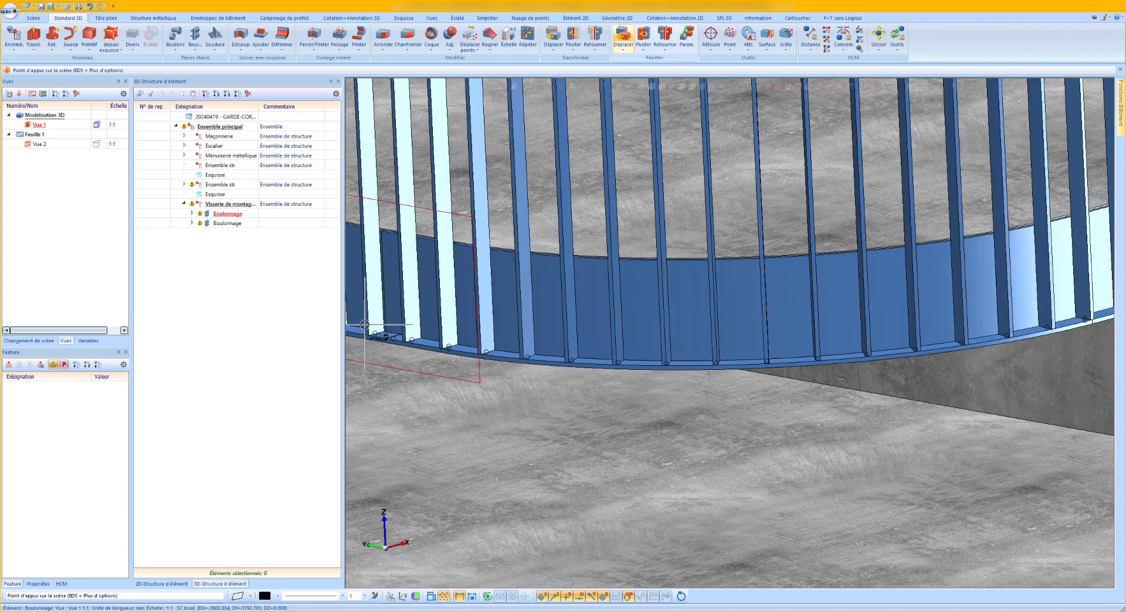
pyautogui.scroll(-2, 363, 325)
pyautogui.scroll(2, 383, 331)
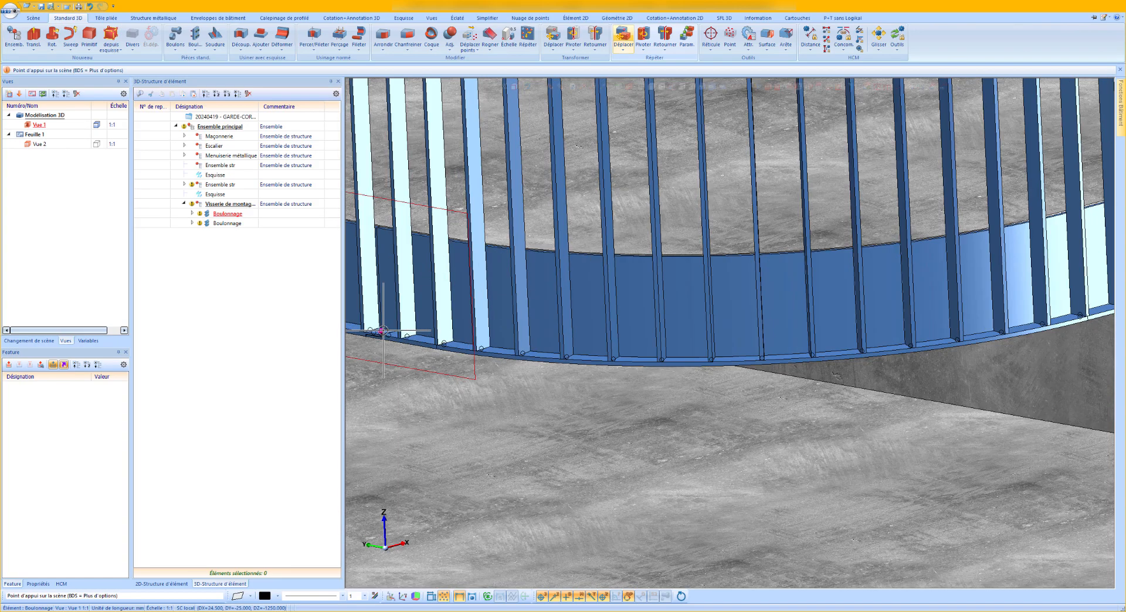
pyautogui.scroll(3, 383, 331)
pyautogui.middleClick(437, 319)
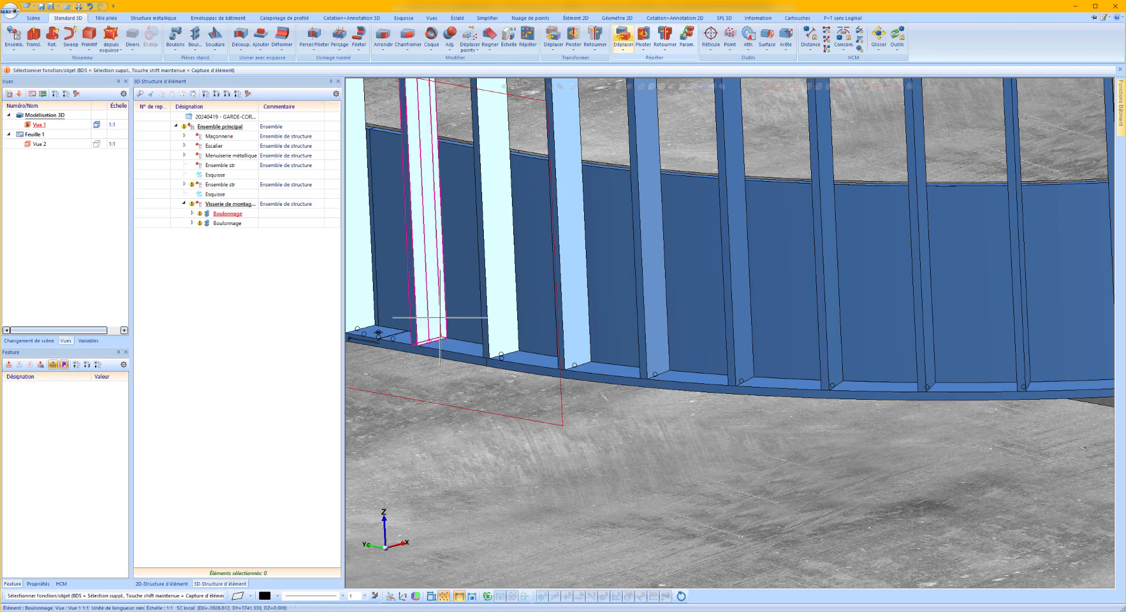
# Start a plane-to-plane repetition of the copied lower bolted connection, taking the bottom flat's face at the half-lap corner as reference plane.
pyautogui.scroll(-3, 716, 301)
pyautogui.scroll(6, 545, 318)
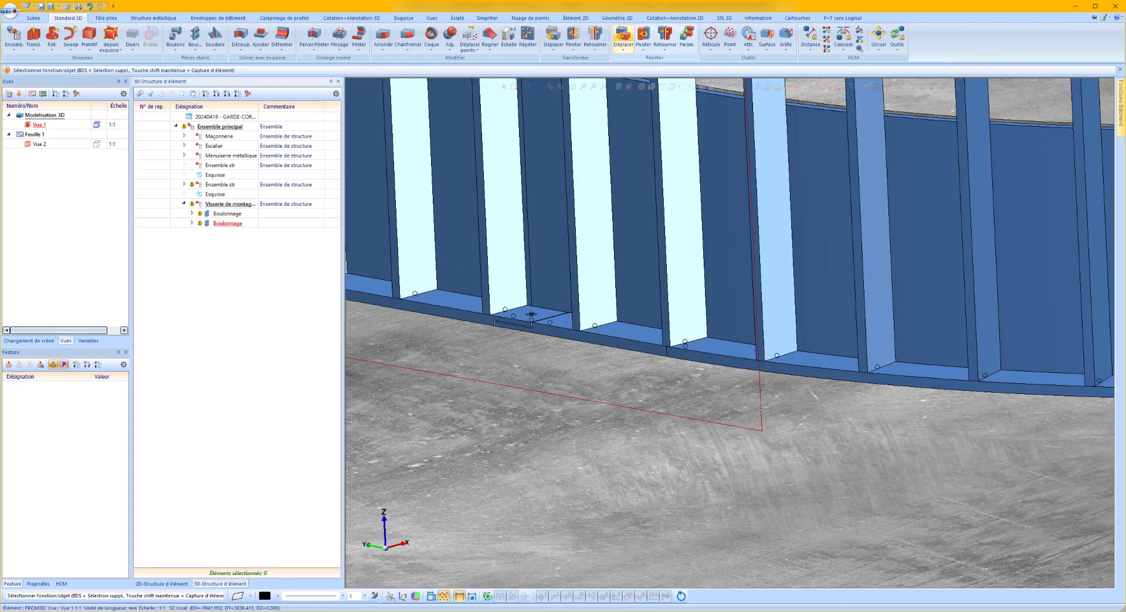
pyautogui.rightClick(234, 224)
pyautogui.click(221, 266)
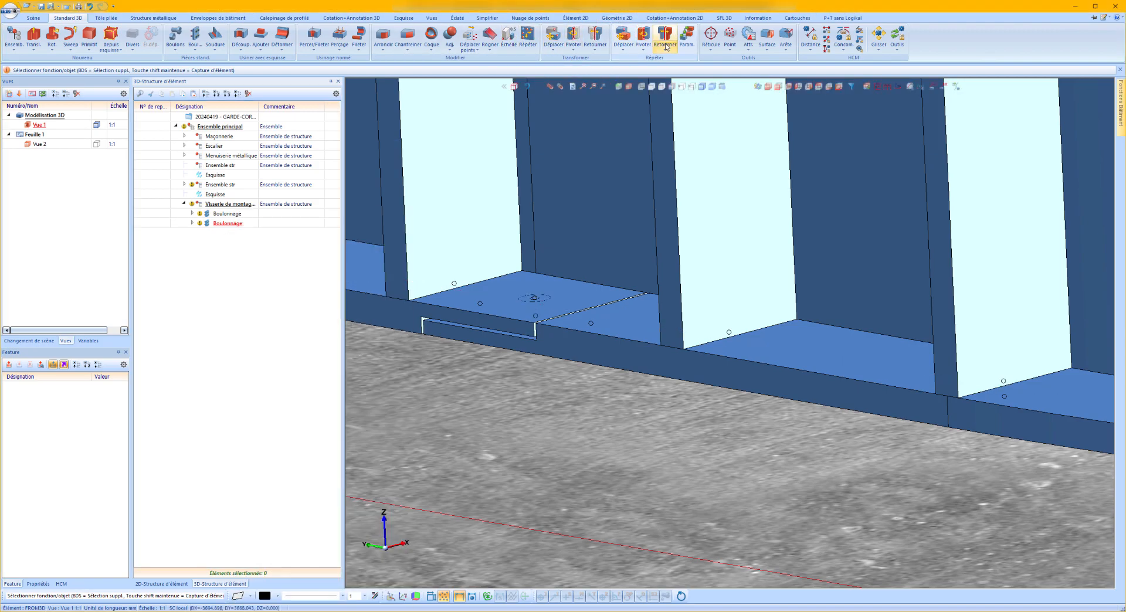
pyautogui.click(625, 51)
pyautogui.click(665, 243)
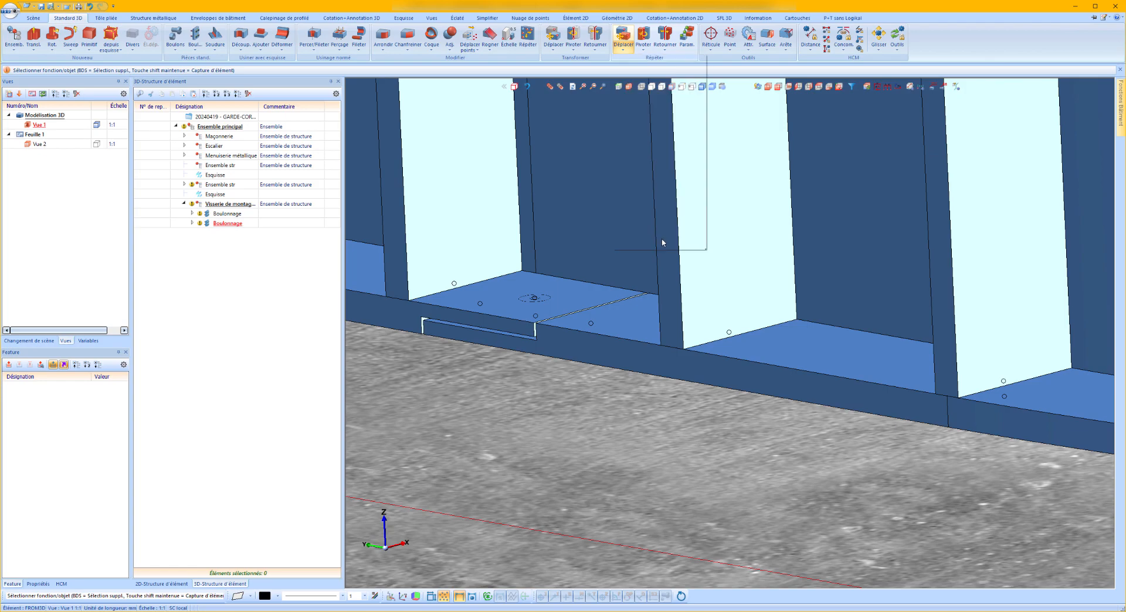
pyautogui.click(701, 320)
pyautogui.scroll(5, 534, 302)
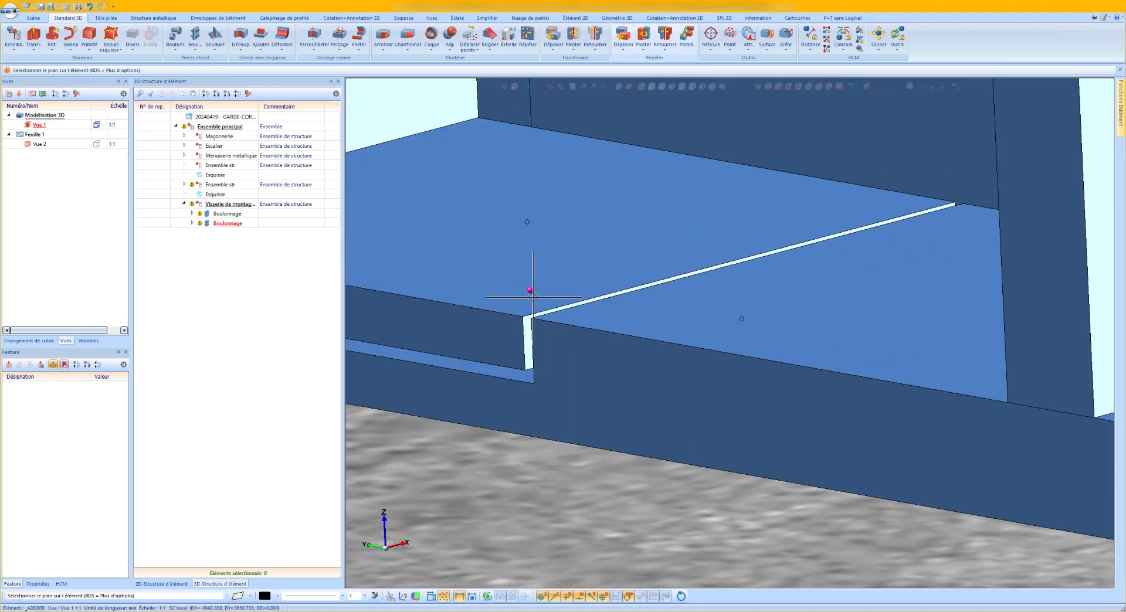
pyautogui.click(534, 302)
pyautogui.scroll(-10, 477, 231)
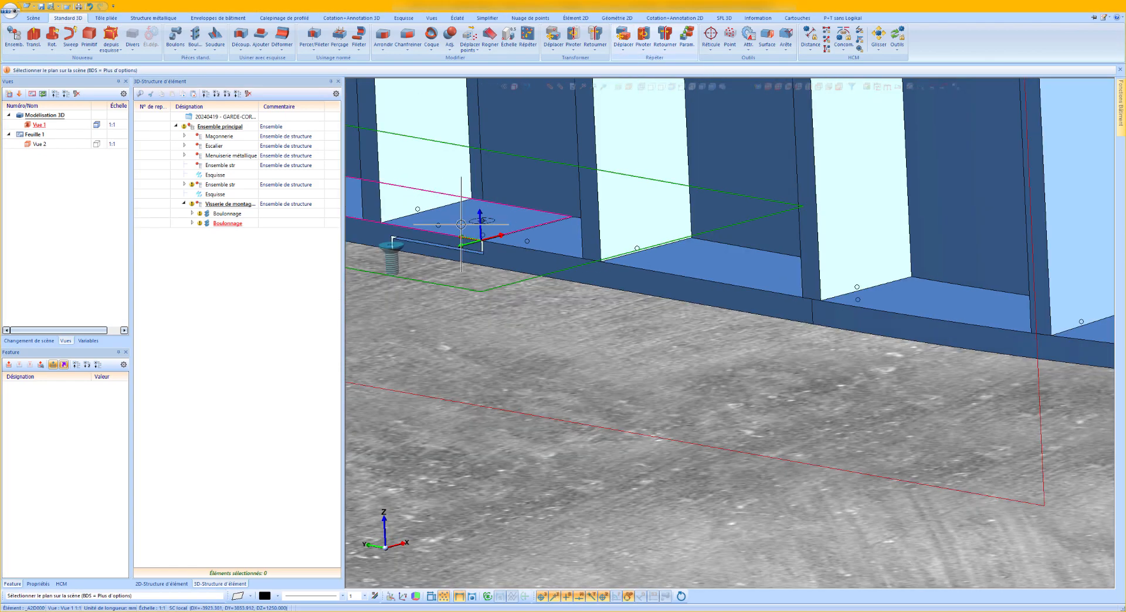
# Place copies of the screw connection on the bottom and top half-laps where the curved railing meets the straight railing.
pyautogui.scroll(3, 744, 170)
pyautogui.scroll(1, 745, 170)
pyautogui.scroll(6, 590, 353)
pyautogui.moveTo(589, 335); pyautogui.dragTo(534, 349, button='middle')
pyautogui.scroll(3, 602, 327)
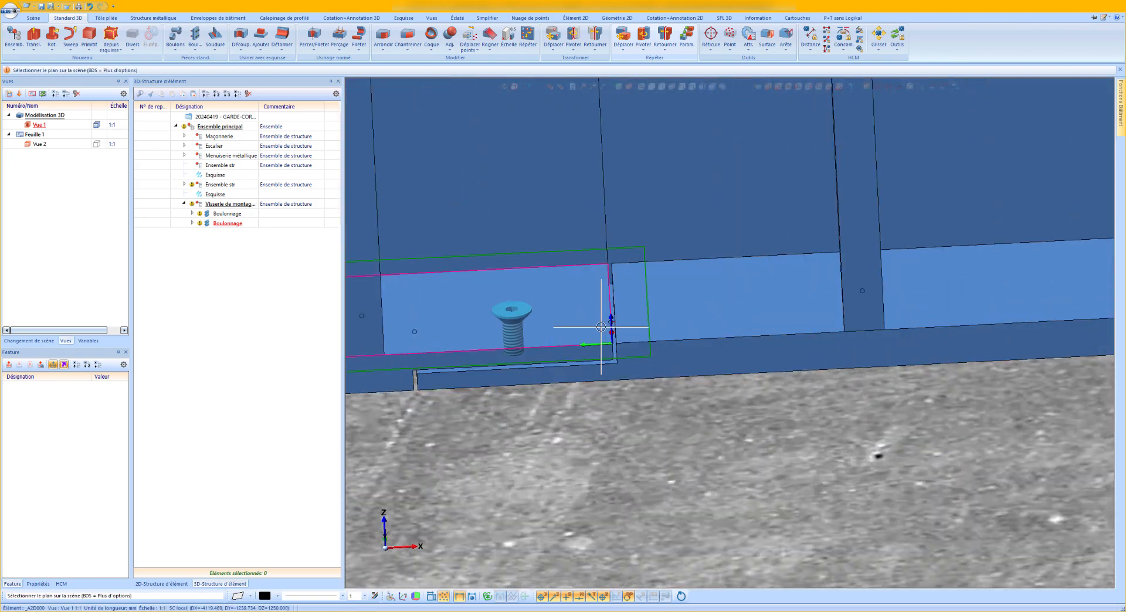
pyautogui.scroll(-10, 550, 373)
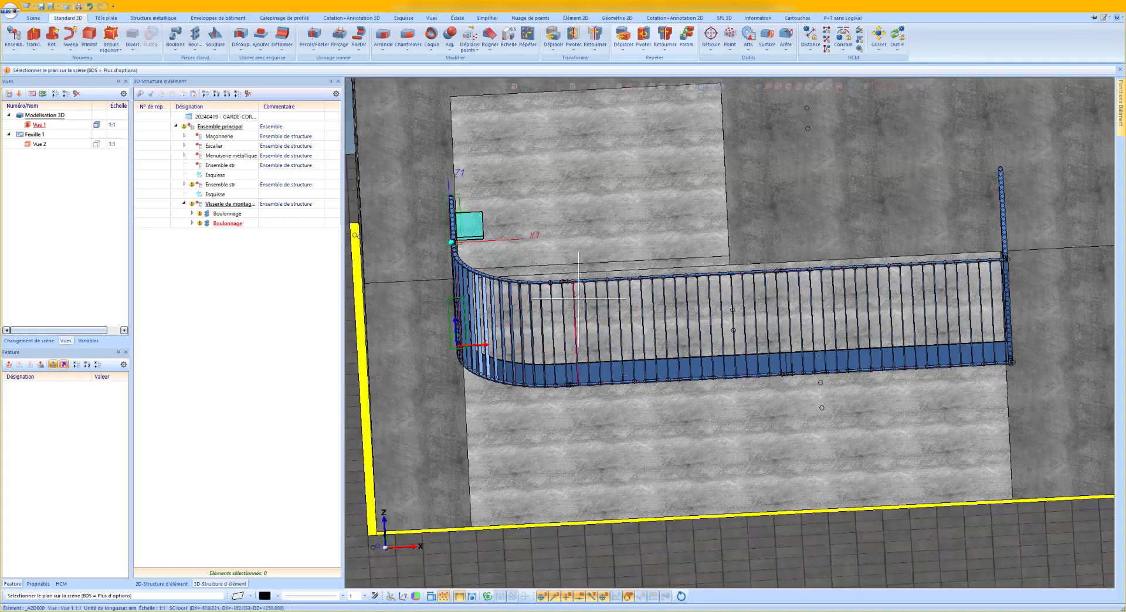
pyautogui.scroll(10, 547, 264)
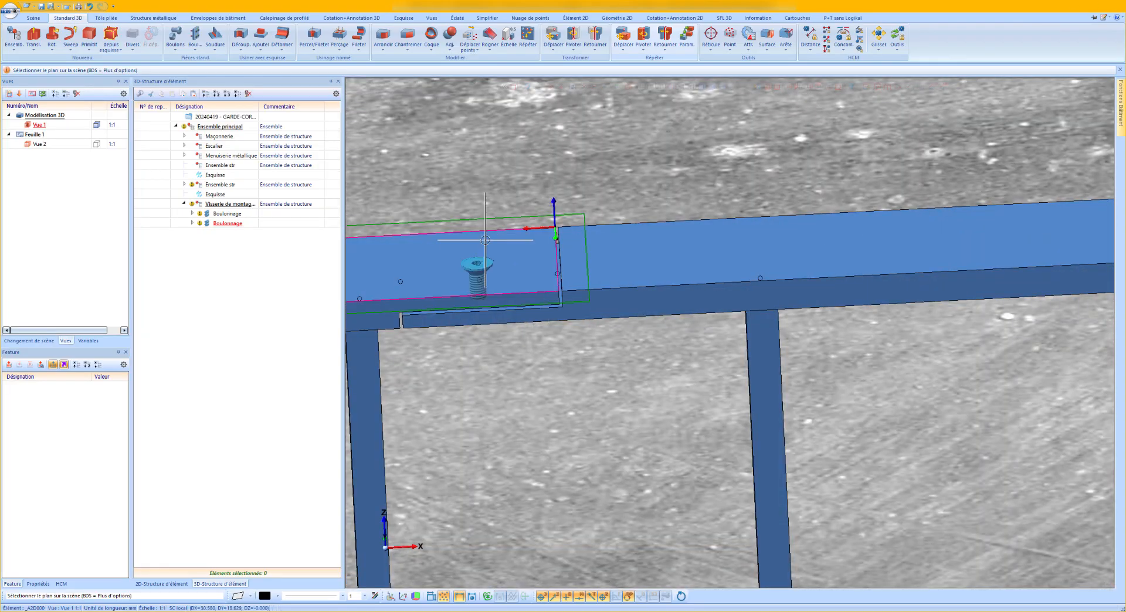
# Place copies of the screw connection on the top and bottom half-laps of the next joint along the straight front railing.
pyautogui.scroll(-12, 444, 247)
pyautogui.scroll(4, 653, 236)
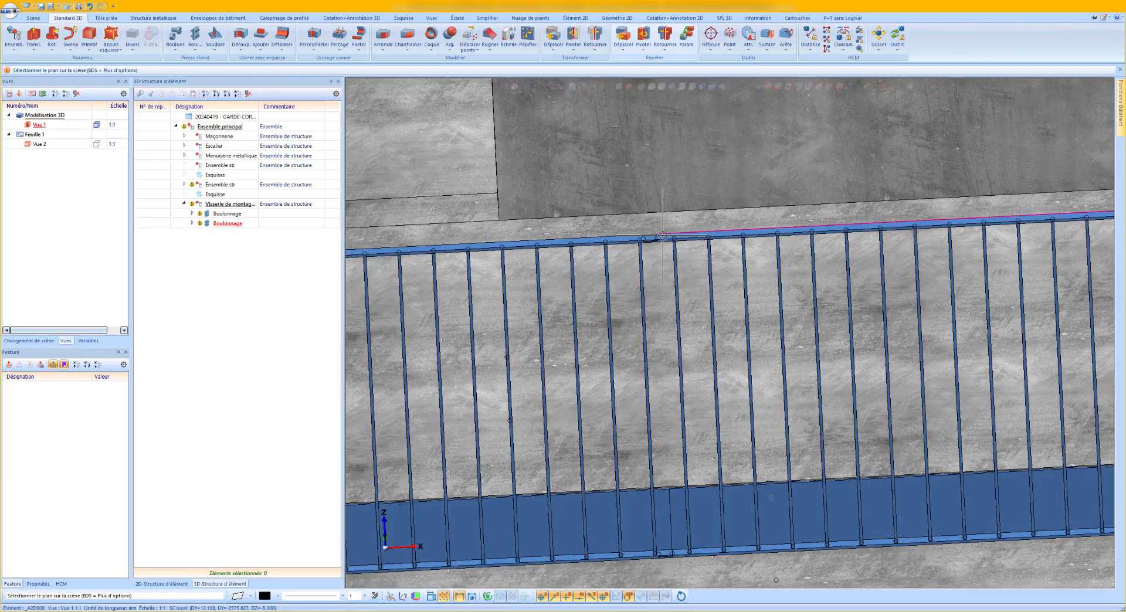
pyautogui.scroll(5, 653, 236)
pyautogui.scroll(-10, 578, 155)
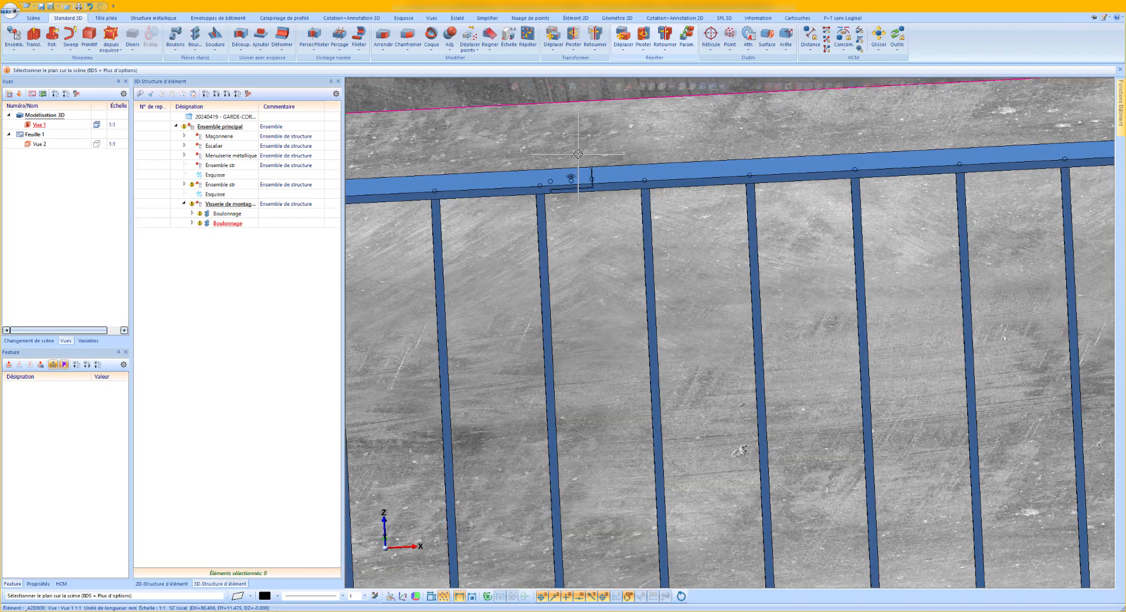
pyautogui.scroll(10, 566, 434)
pyautogui.scroll(2, 549, 438)
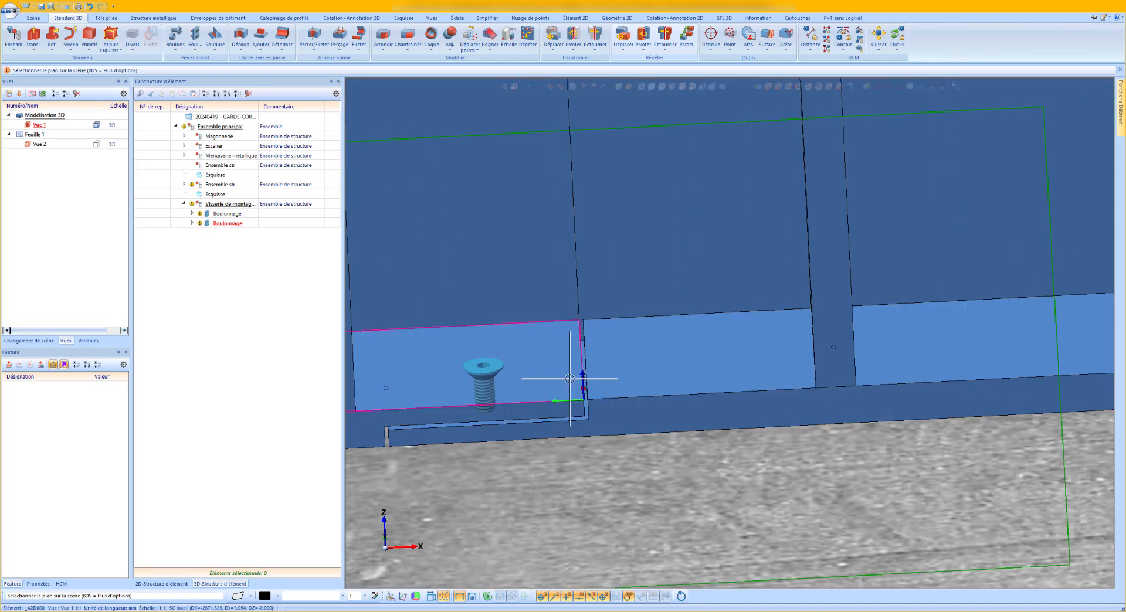
pyautogui.scroll(-5, 579, 326)
# End the repetition and start a new bolted connection with its plane on the top flat at the half-lap beside the mitred corner.
pyautogui.scroll(10, 678, 289)
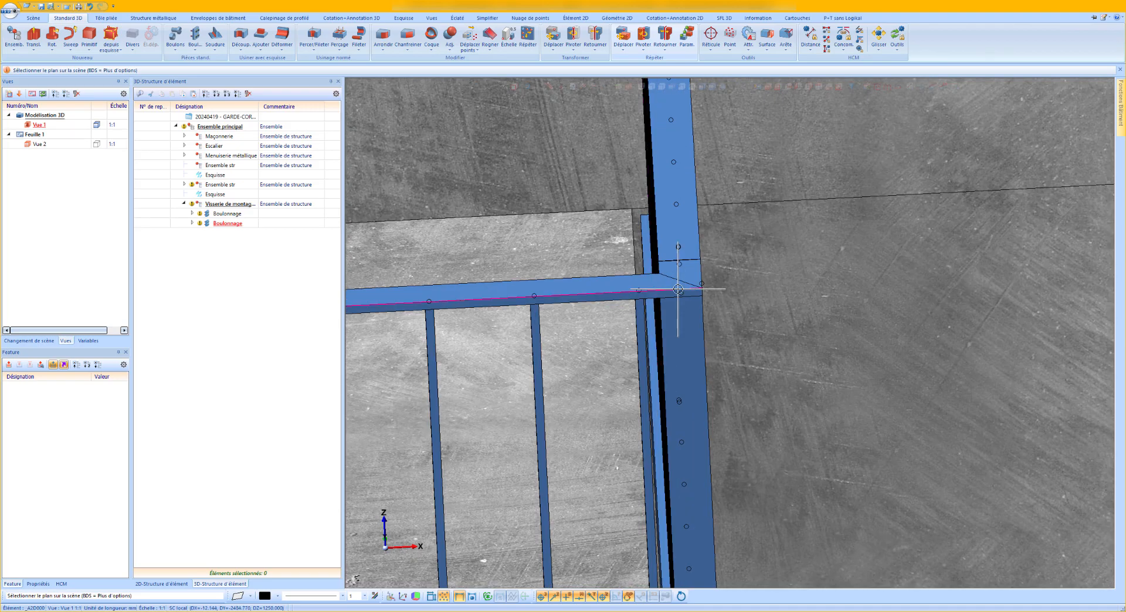
pyautogui.moveTo(678, 289); pyautogui.dragTo(587, 305, button='middle')
pyautogui.scroll(10, 778, 281)
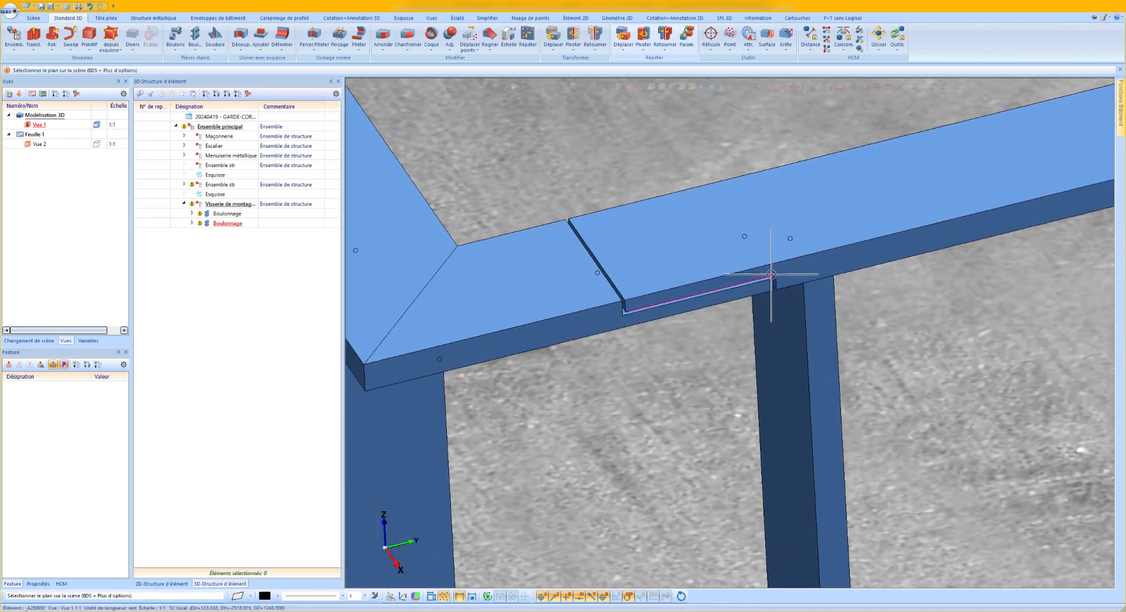
pyautogui.scroll(-5, 775, 282)
pyautogui.scroll(-3, 763, 266)
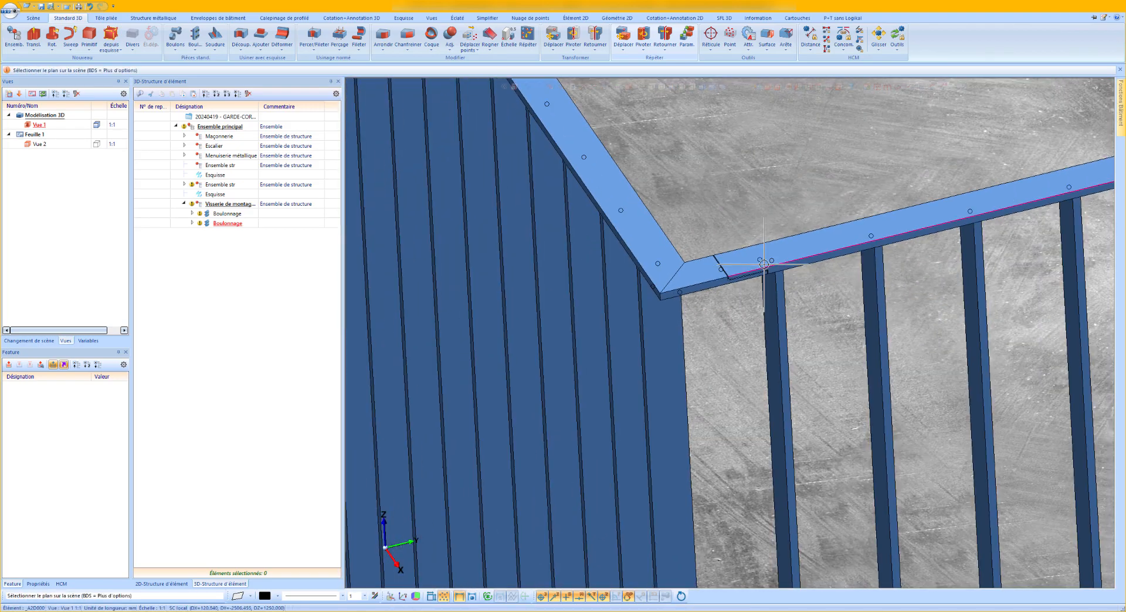
pyautogui.scroll(-6, 764, 264)
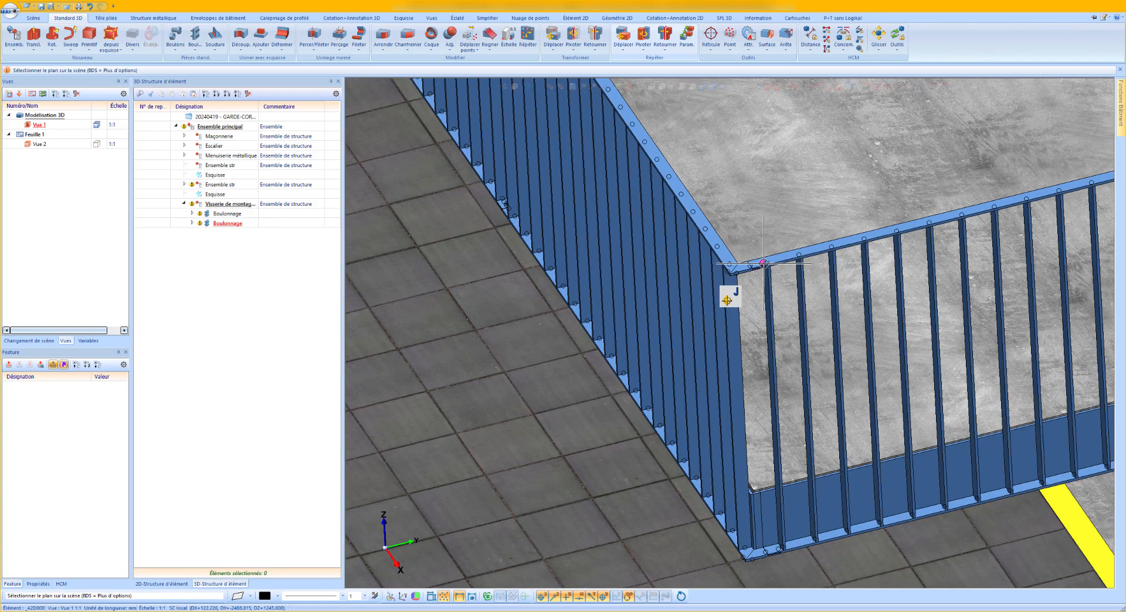
pyautogui.middleClick(764, 264)
pyautogui.click(195, 35)
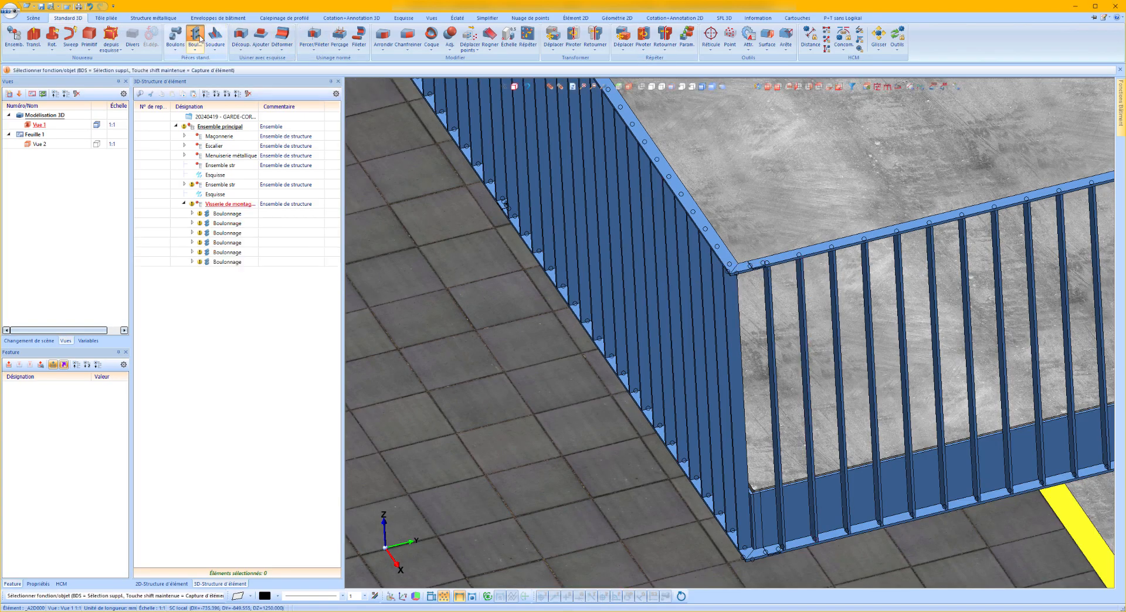
pyautogui.click(254, 399)
pyautogui.scroll(10, 698, 315)
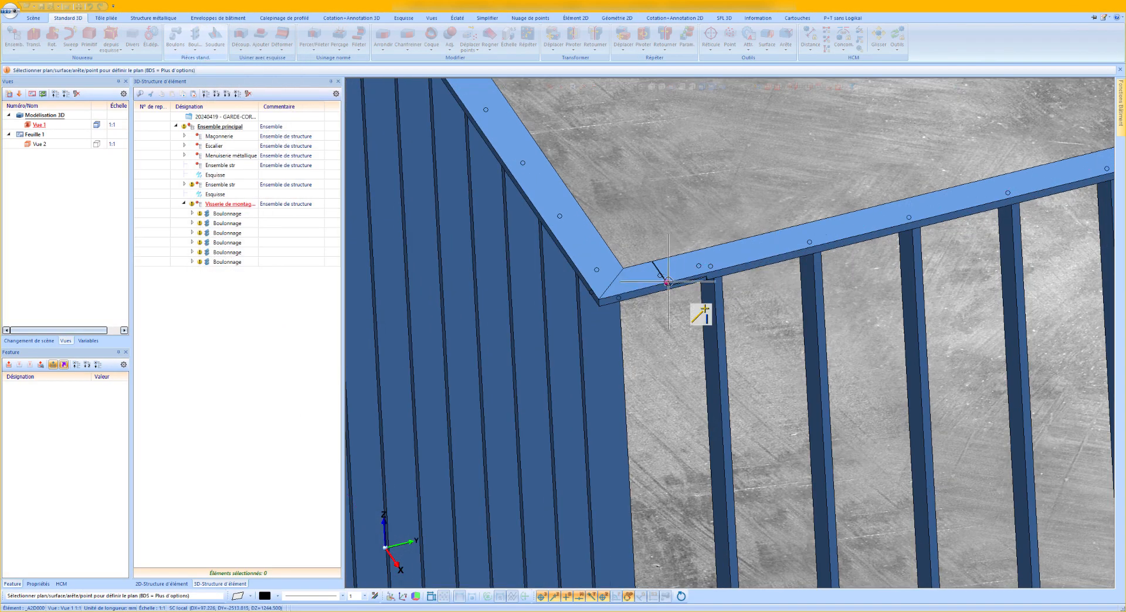
pyautogui.click(650, 259)
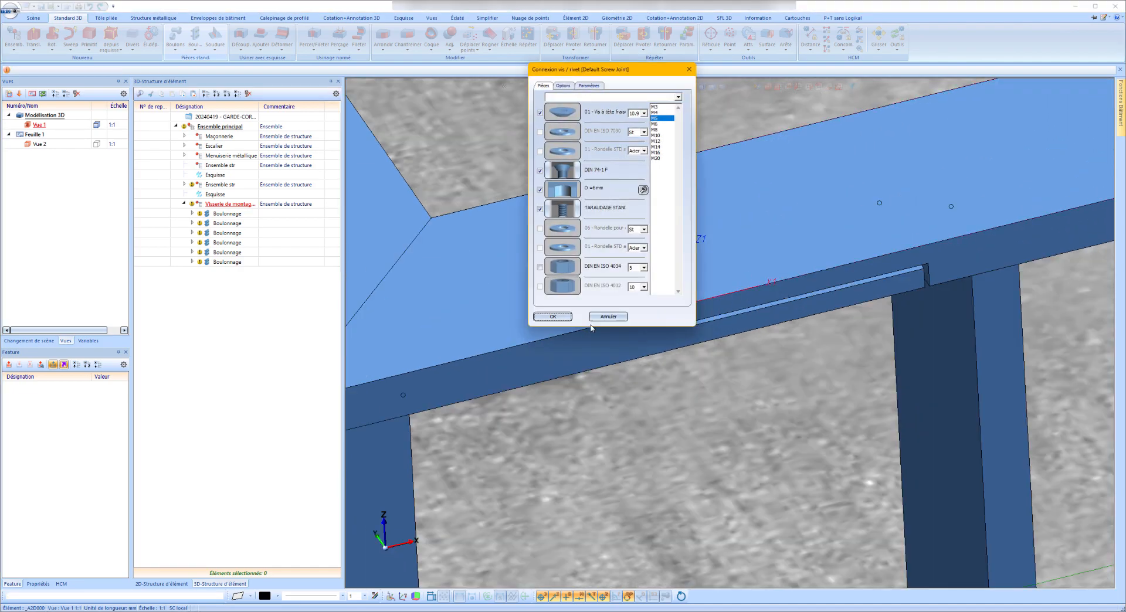
# Accept the M5 countersunk screw settings and join the two overlapping top flats, placing the screw midway between opposite corners of the half-lap.
pyautogui.click(553, 316)
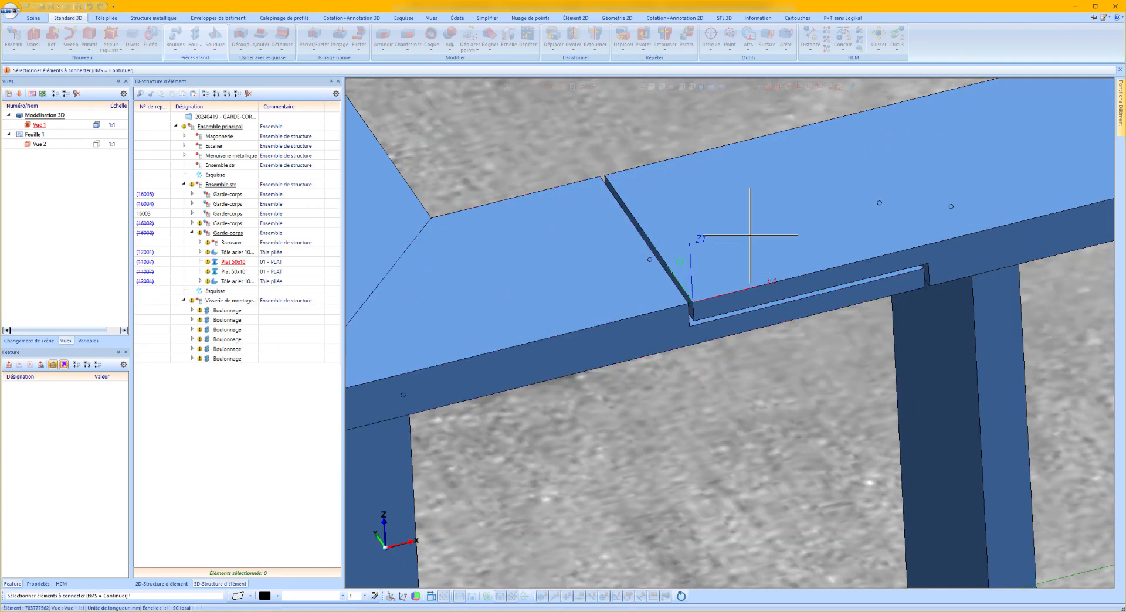
pyautogui.rightClick(720, 239)
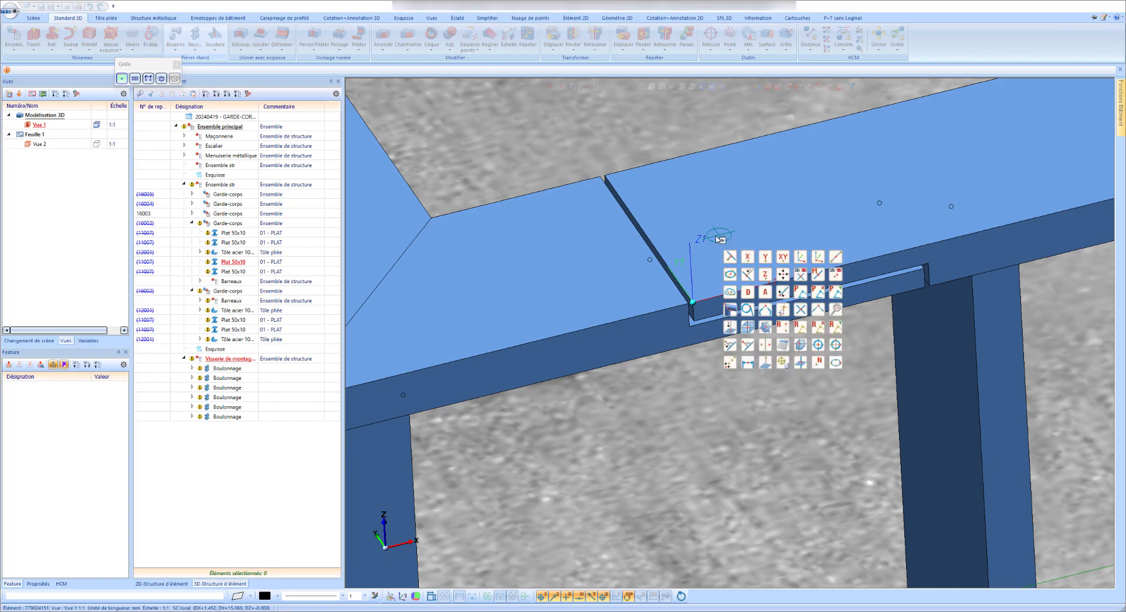
pyautogui.click(837, 257)
pyautogui.click(606, 175)
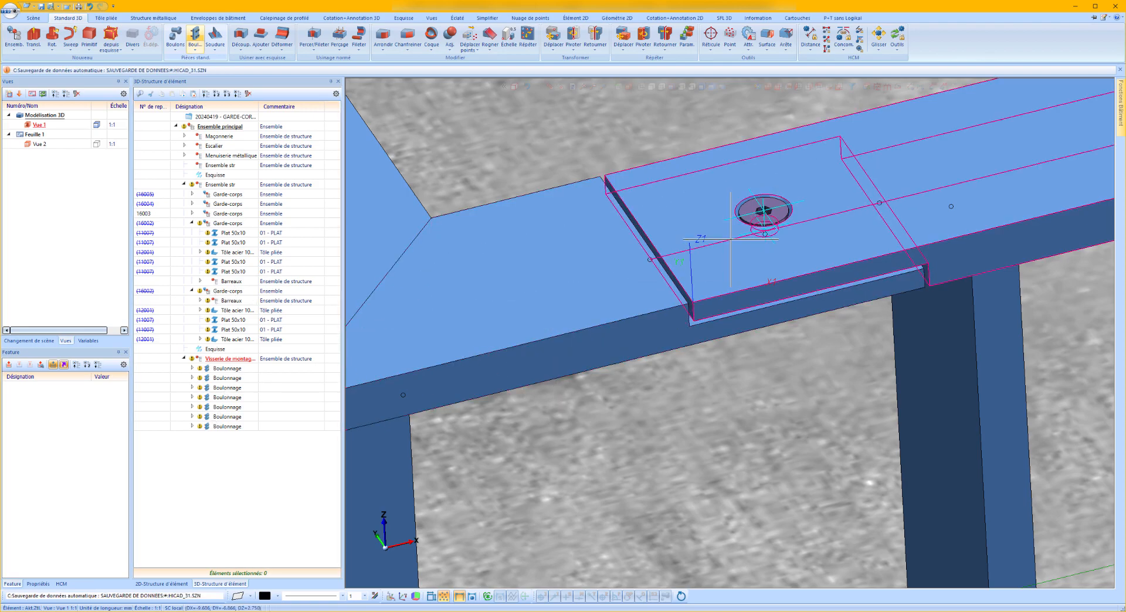
pyautogui.click(764, 209)
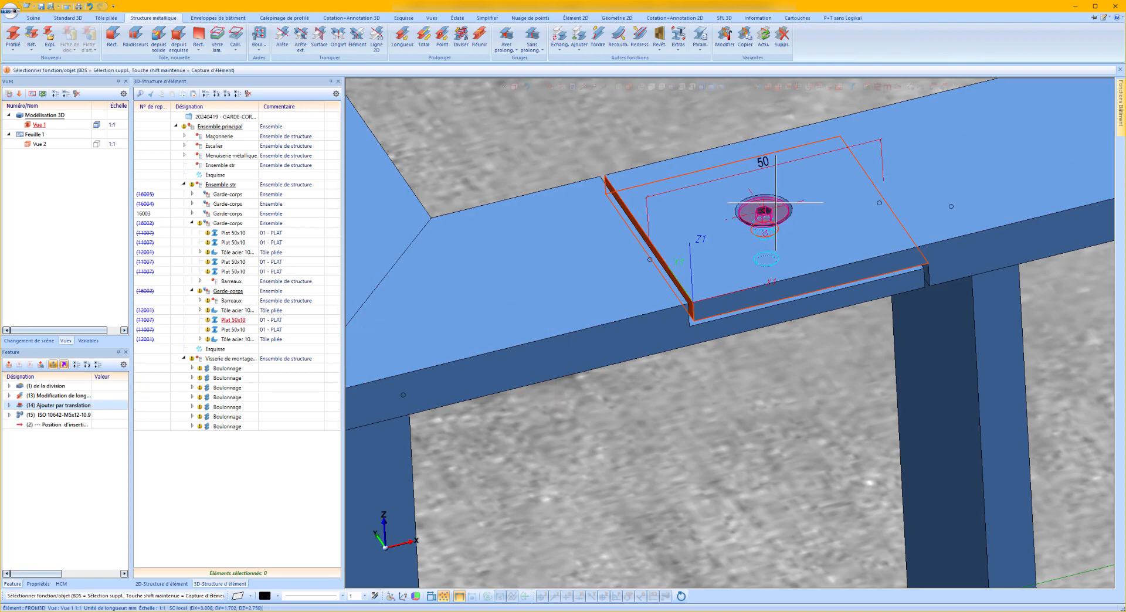
# Repeat the mitred corner's screw connection without a parent element, copying it from the top half-lap to the matching point on the bottom half-lap.
pyautogui.click(227, 428)
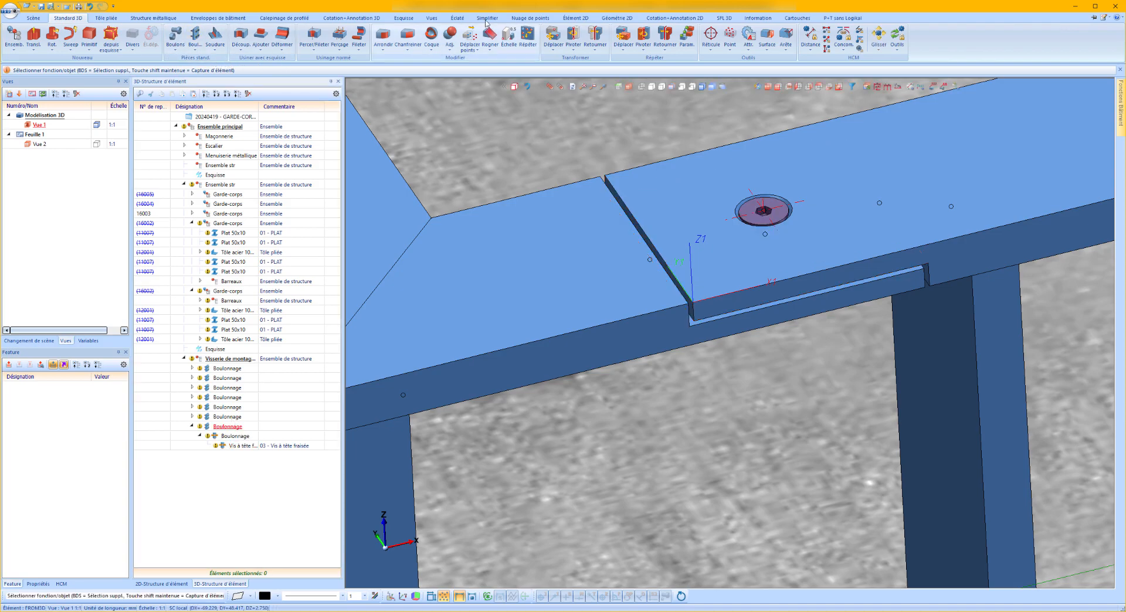
pyautogui.click(624, 37)
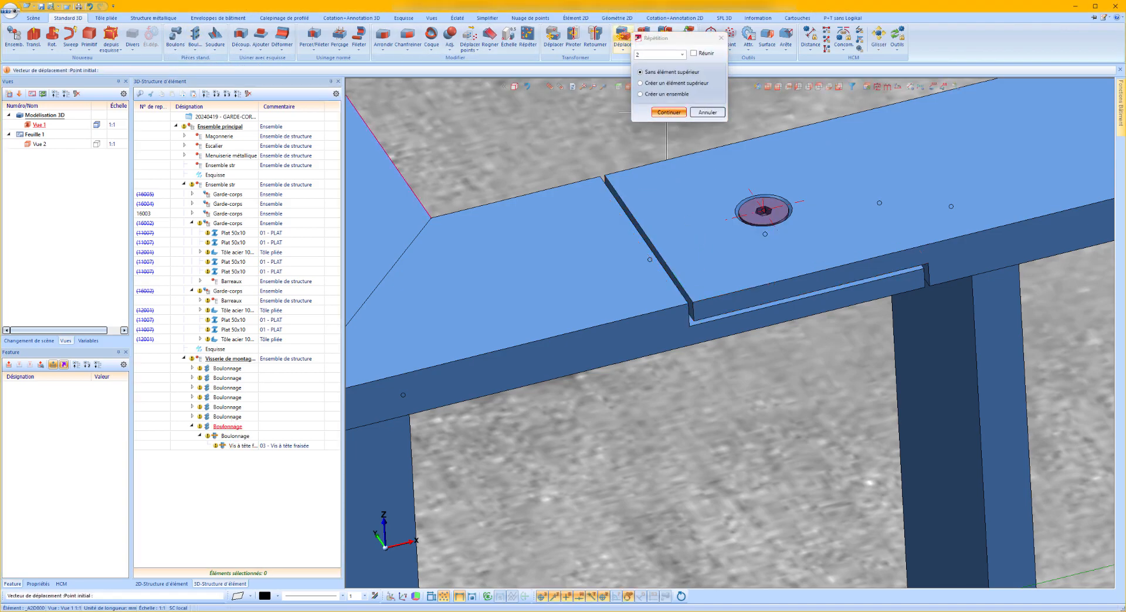
pyautogui.click(661, 111)
pyautogui.click(697, 303)
pyautogui.scroll(-9, 761, 141)
pyautogui.scroll(9, 780, 390)
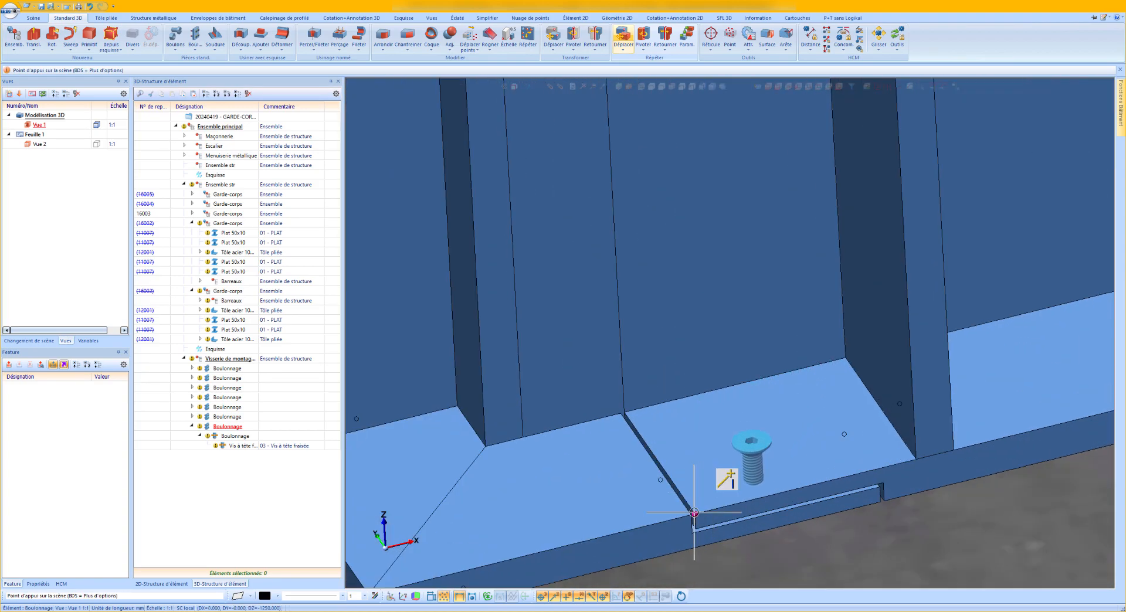
pyautogui.click(695, 513)
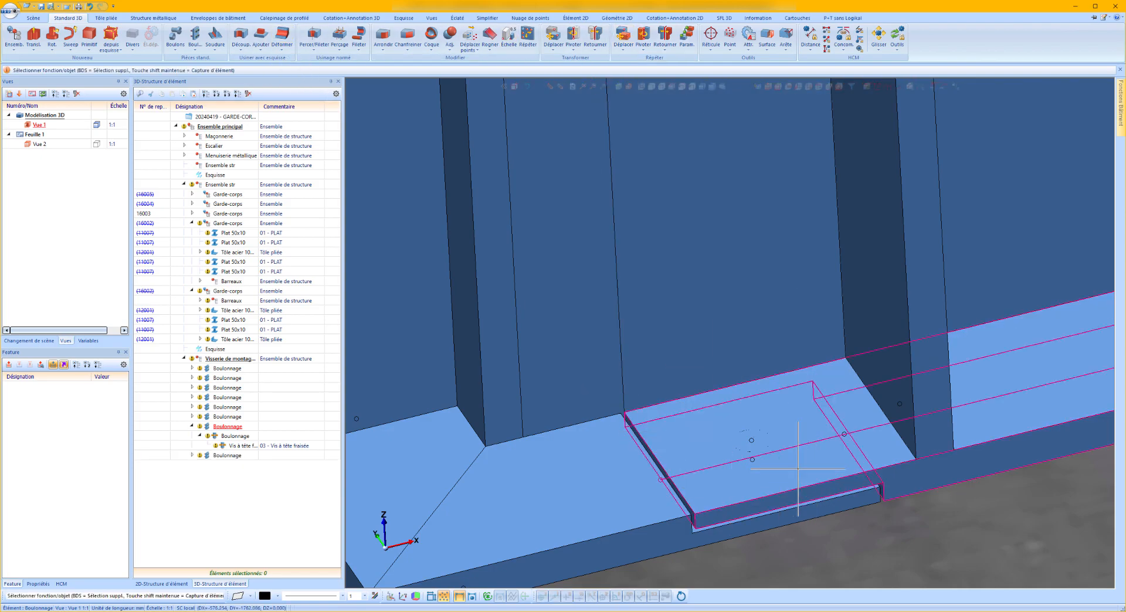
# Automatically reassign the screws of the bolted connections so the copied connections regain their fasteners and holes.
pyautogui.click(195, 47)
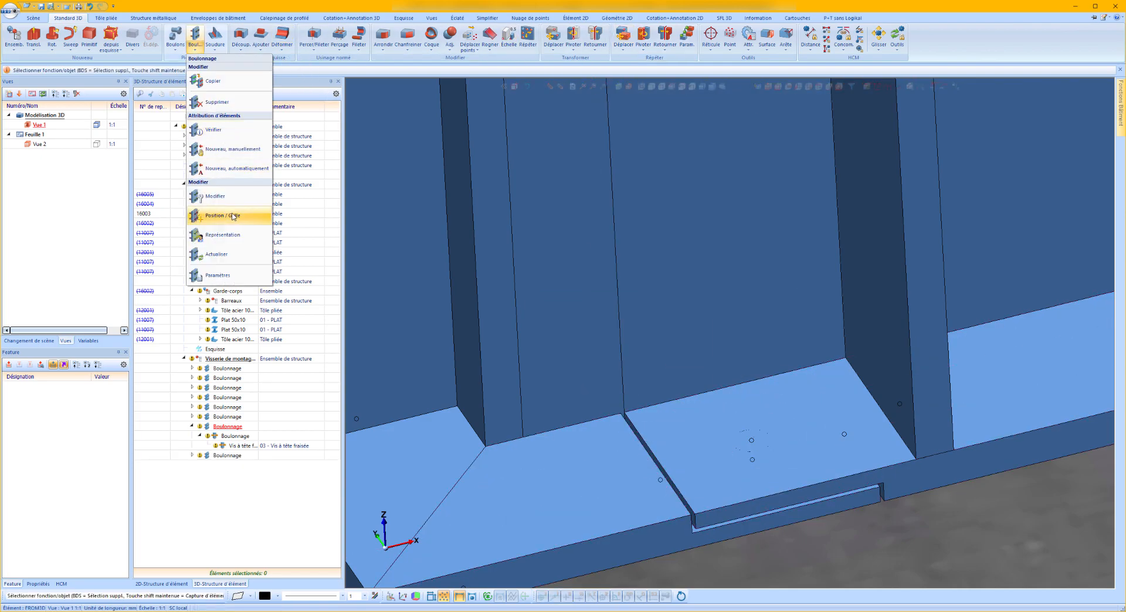
pyautogui.click(246, 170)
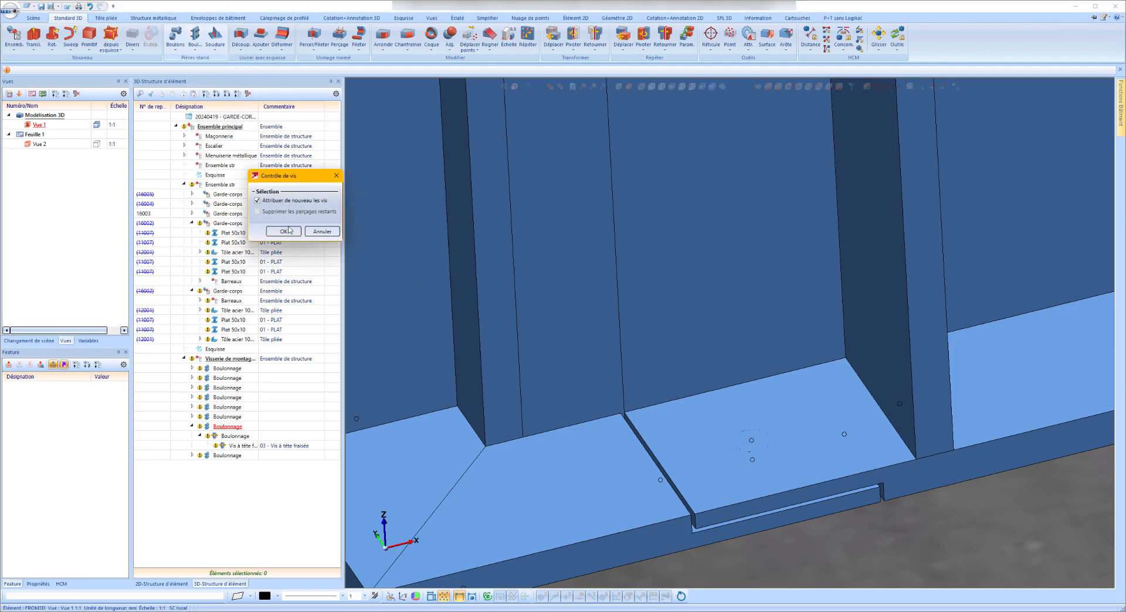
pyautogui.click(285, 231)
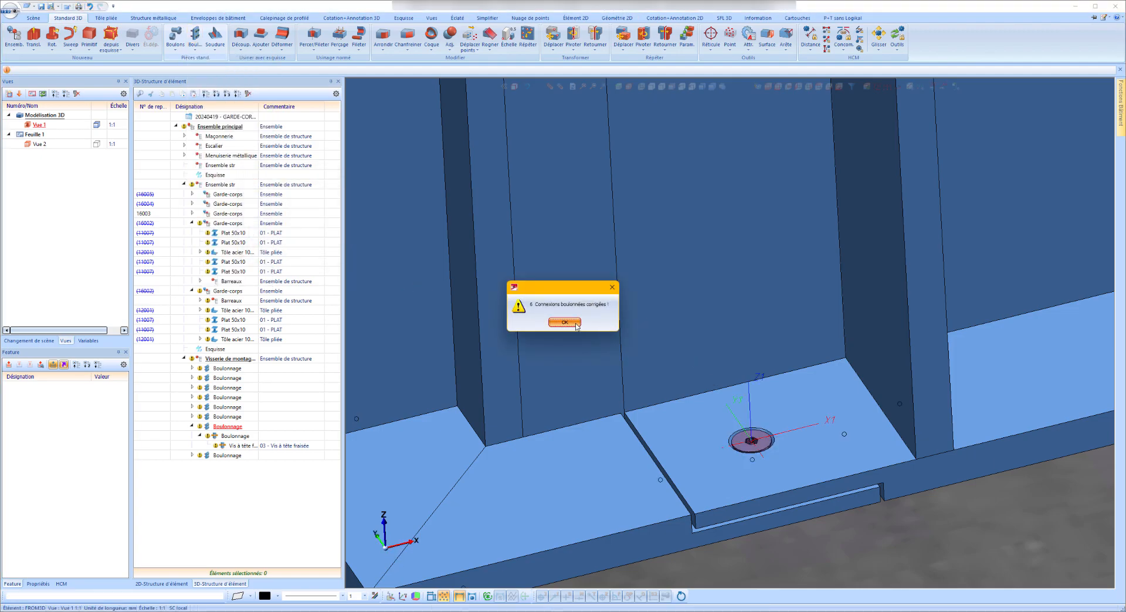
pyautogui.click(576, 324)
# Isolate the top flat beside the mitred corner to examine its countersunk hole, and restore the display of the full model.
pyautogui.scroll(-7, 790, 472)
pyautogui.scroll(1, 789, 275)
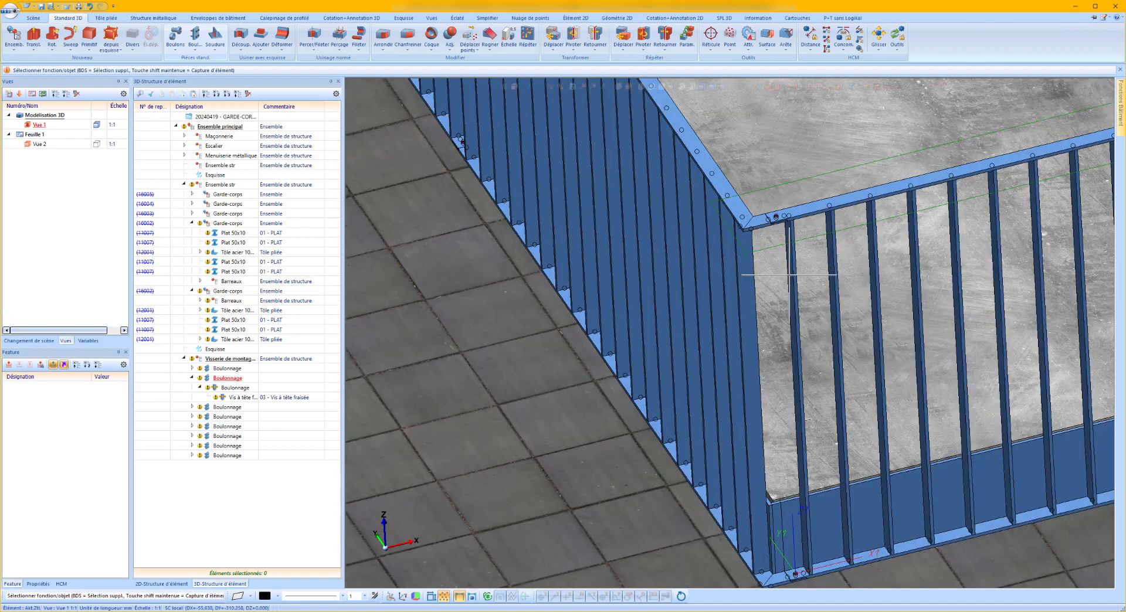
pyautogui.scroll(6, 788, 274)
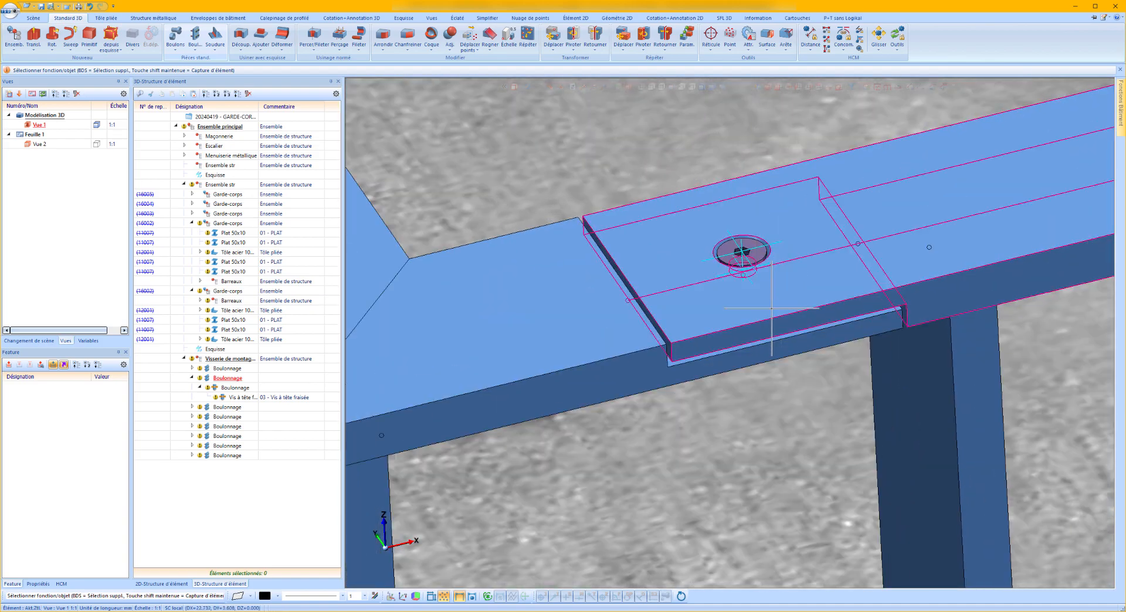
pyautogui.click(771, 305)
pyautogui.click(561, 88)
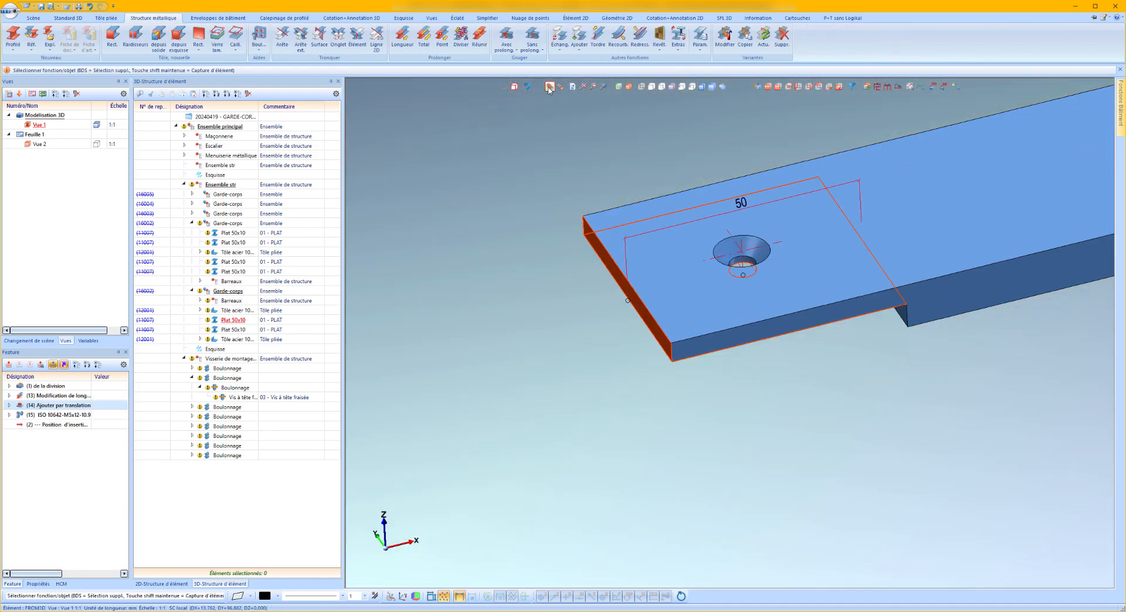
pyautogui.click(550, 88)
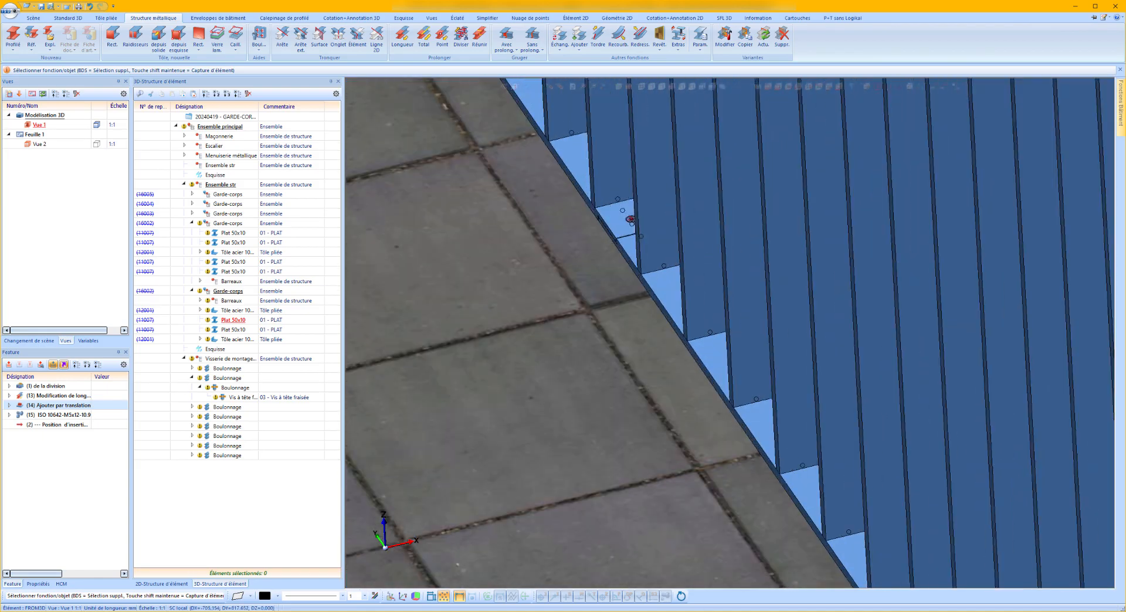
# Examine the countersunk screws at the top and bottom half-laps along the straight front railing and where it meets the curved railing.
pyautogui.scroll(-15, 797, 350)
pyautogui.scroll(9, 783, 228)
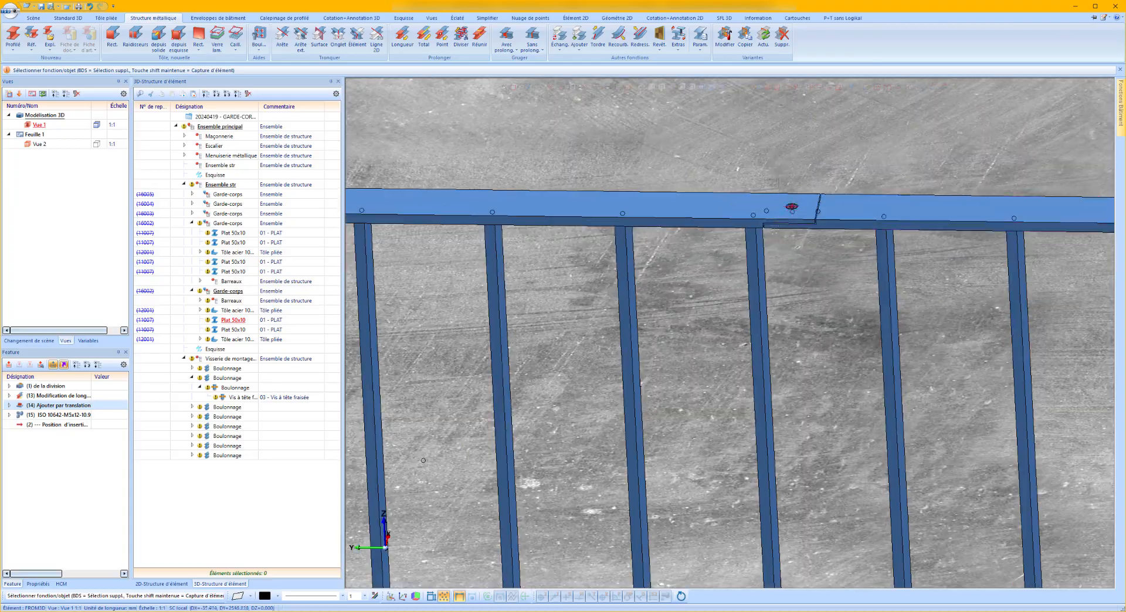
pyautogui.scroll(3, 783, 205)
pyautogui.moveTo(783, 206); pyautogui.dragTo(790, 208, button='middle')
pyautogui.scroll(-2, 790, 209)
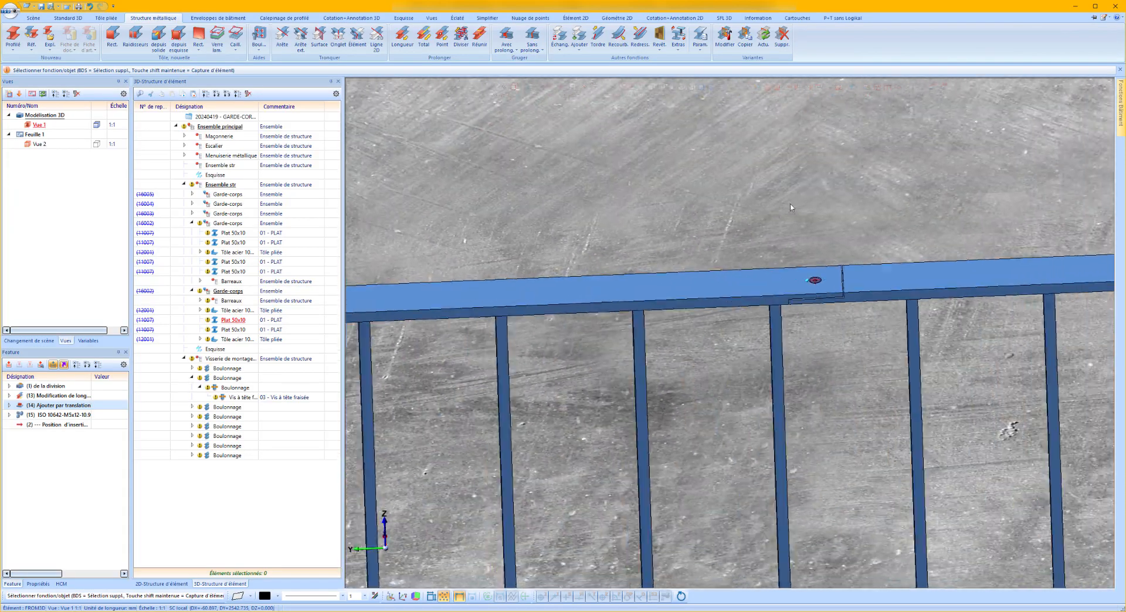
pyautogui.scroll(-10, 790, 208)
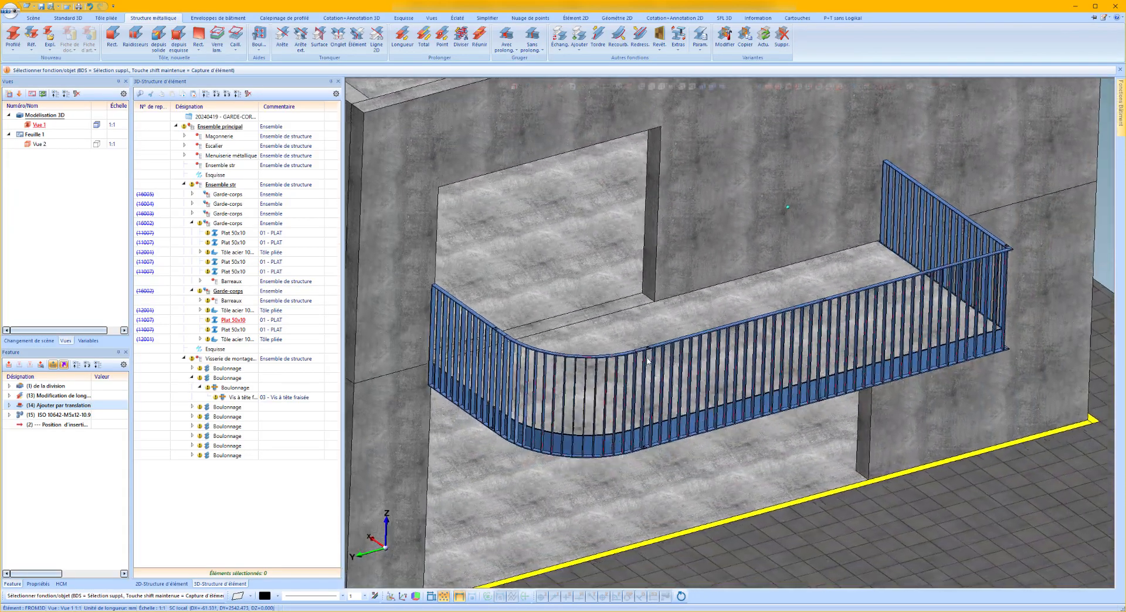
pyautogui.scroll(10, 647, 360)
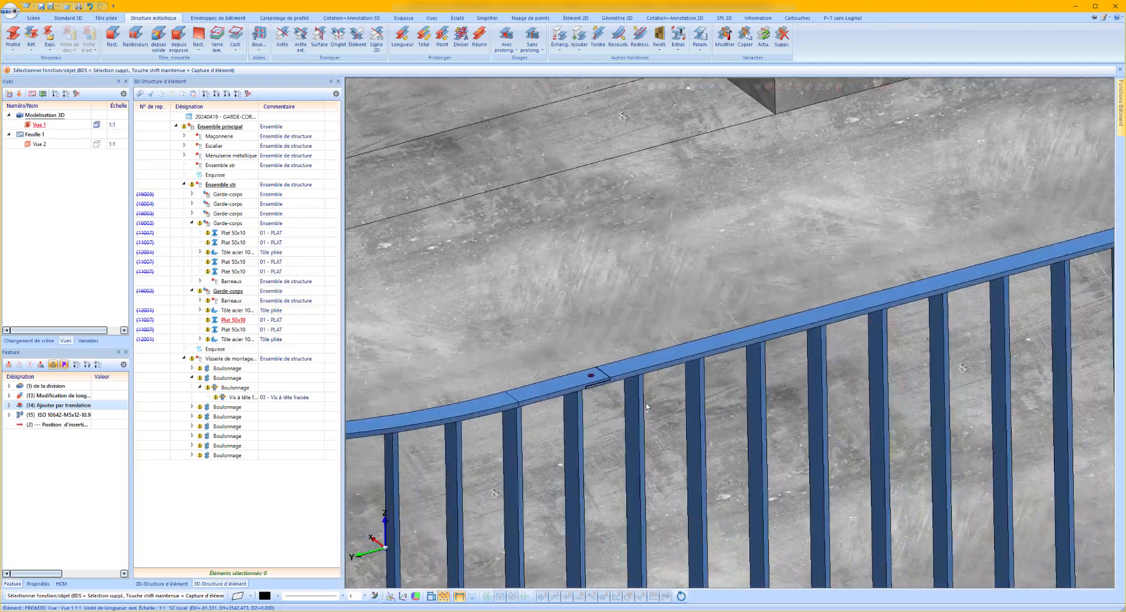
pyautogui.scroll(10, 646, 405)
pyautogui.scroll(-4, 648, 396)
pyautogui.scroll(6, 735, 258)
pyautogui.scroll(-7, 748, 220)
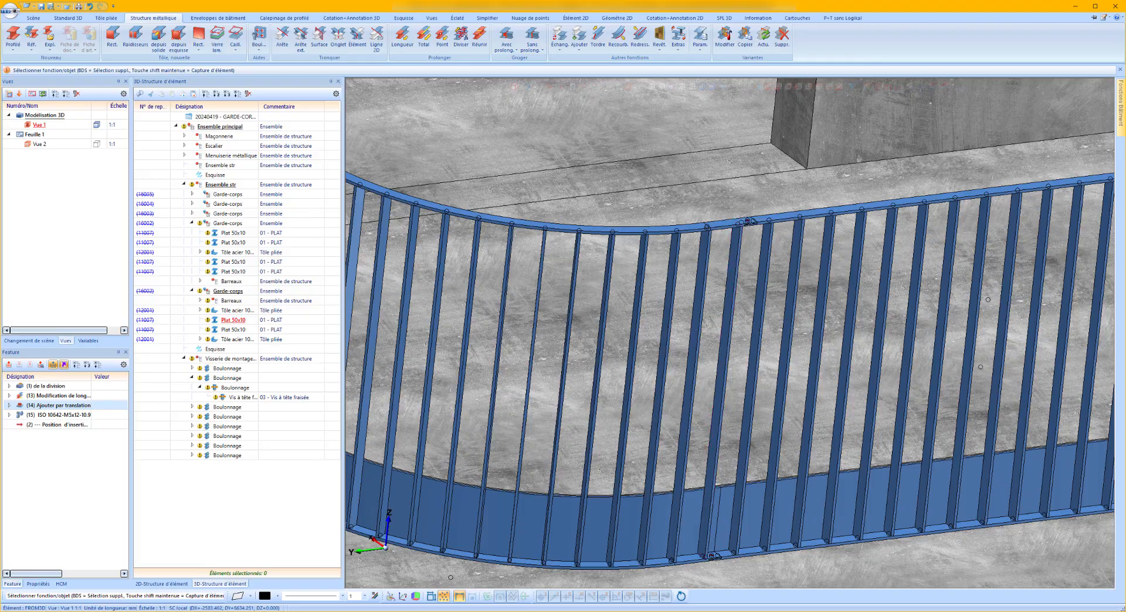
pyautogui.scroll(6, 732, 542)
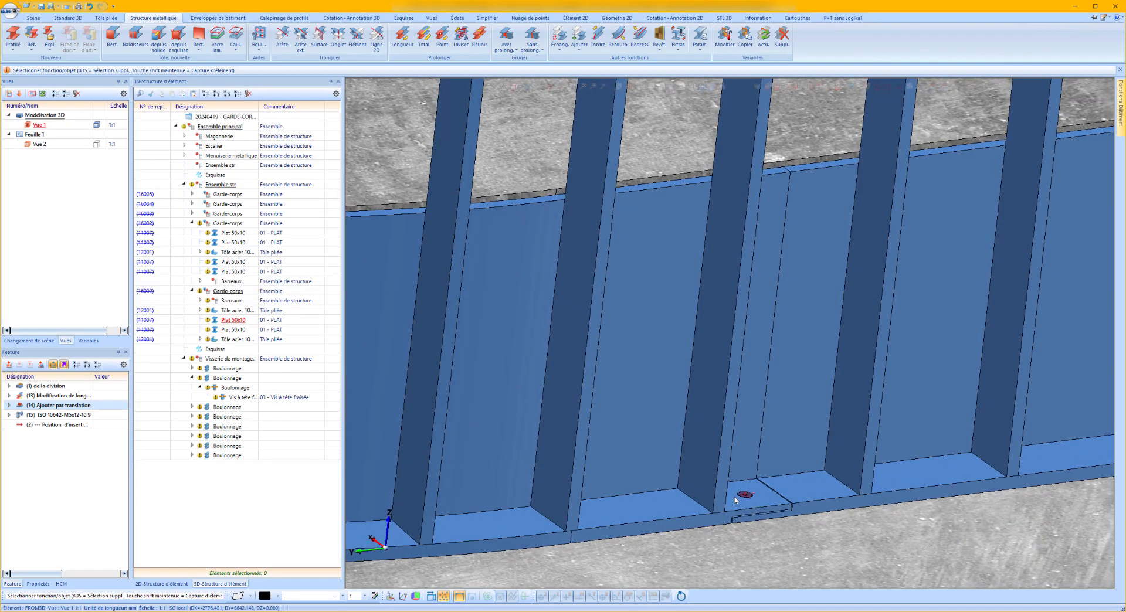
# Examine the complete balcony railing and its mitred corner from several outside viewpoints.
pyautogui.scroll(-7, 735, 500)
pyautogui.scroll(-8, 733, 497)
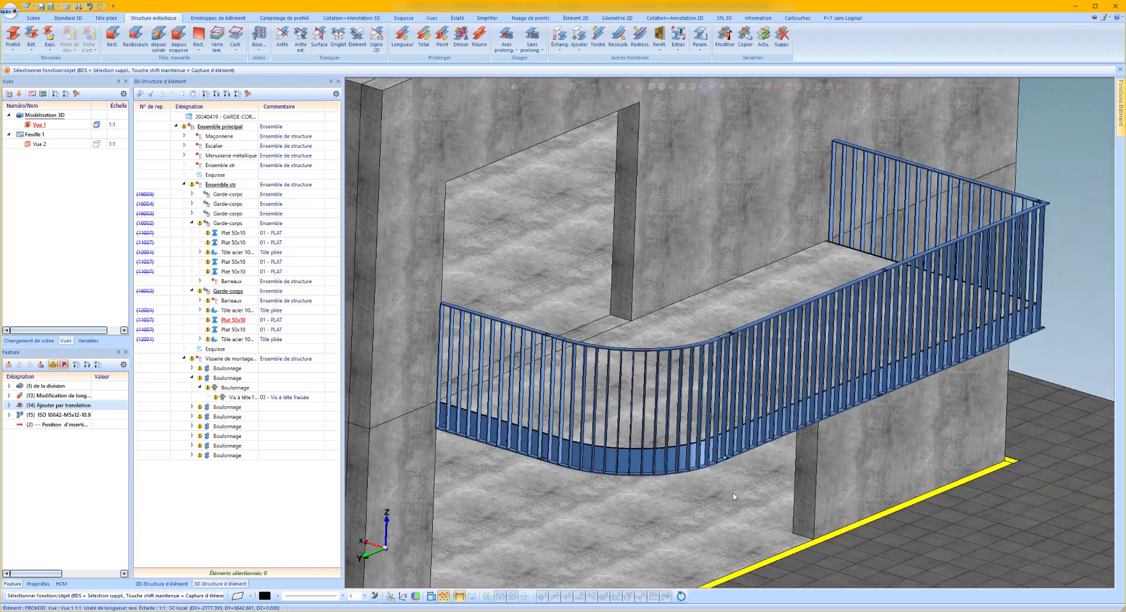
pyautogui.scroll(-6, 733, 497)
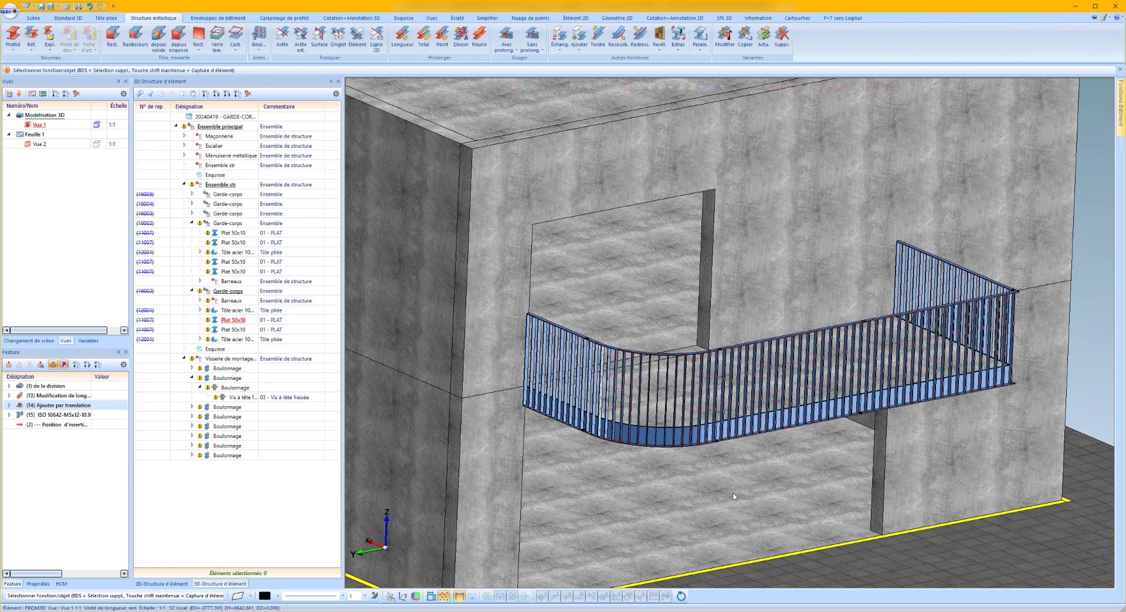
pyautogui.scroll(4, 1033, 288)
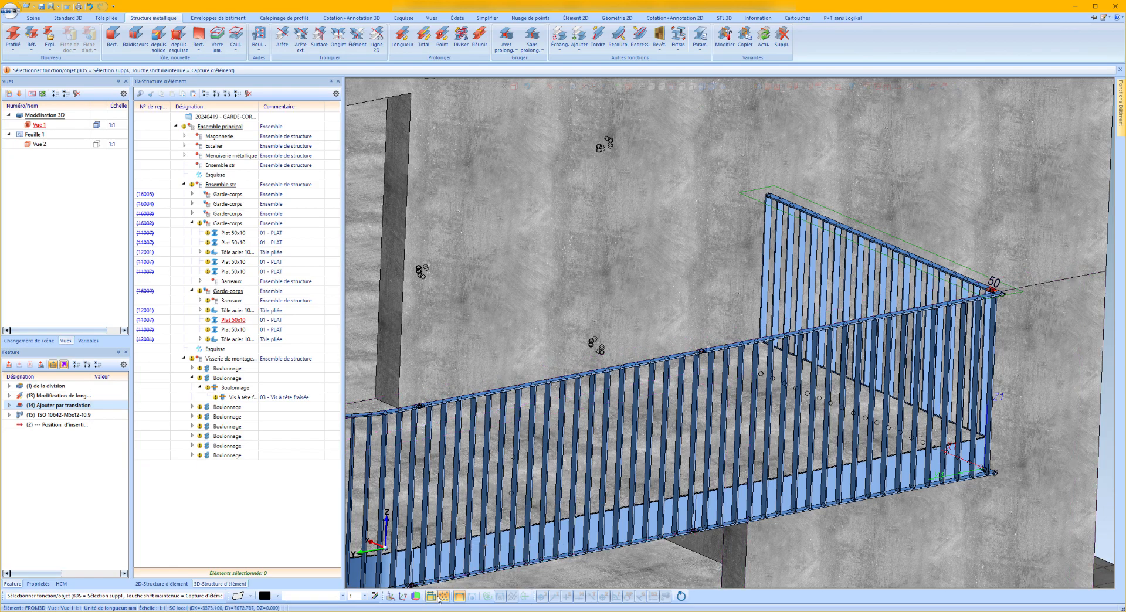
pyautogui.scroll(6, 956, 444)
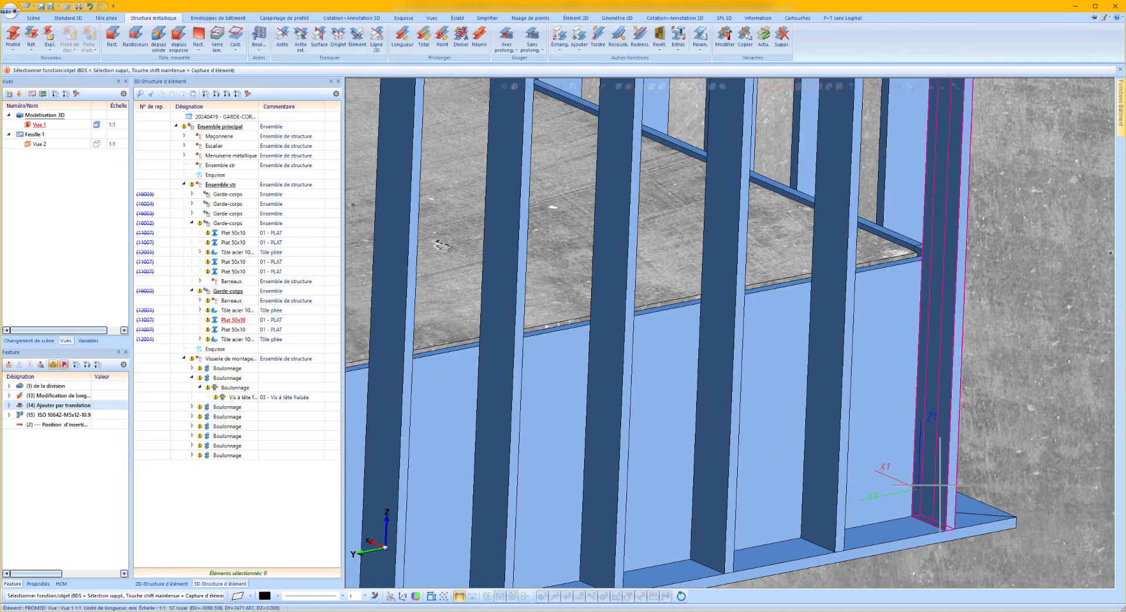
pyautogui.scroll(-6, 539, 471)
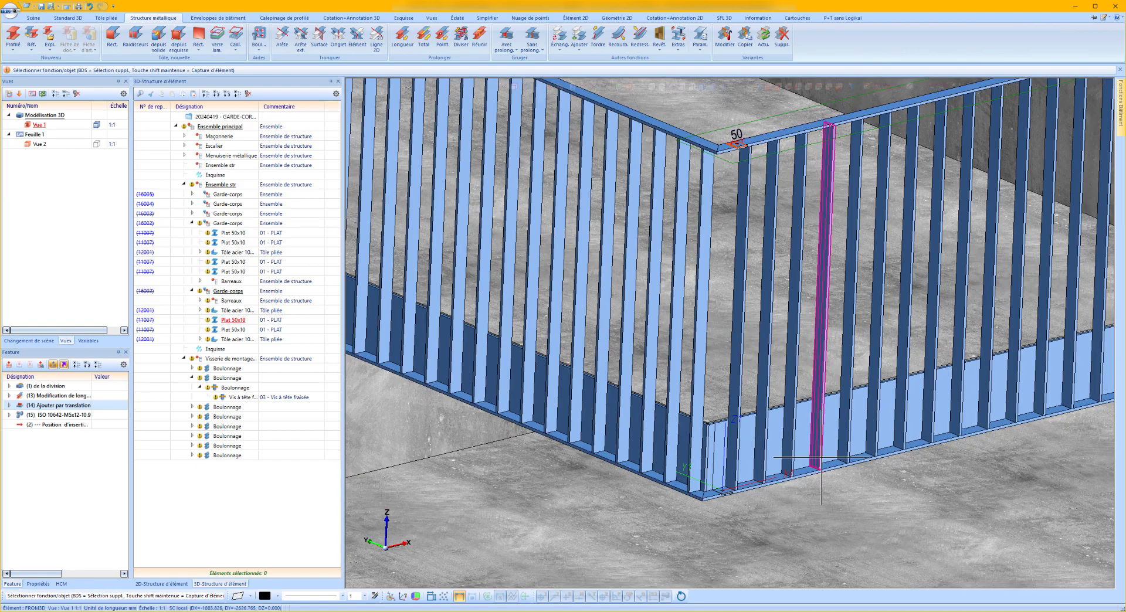
pyautogui.scroll(4, 823, 449)
pyautogui.scroll(-6, 783, 432)
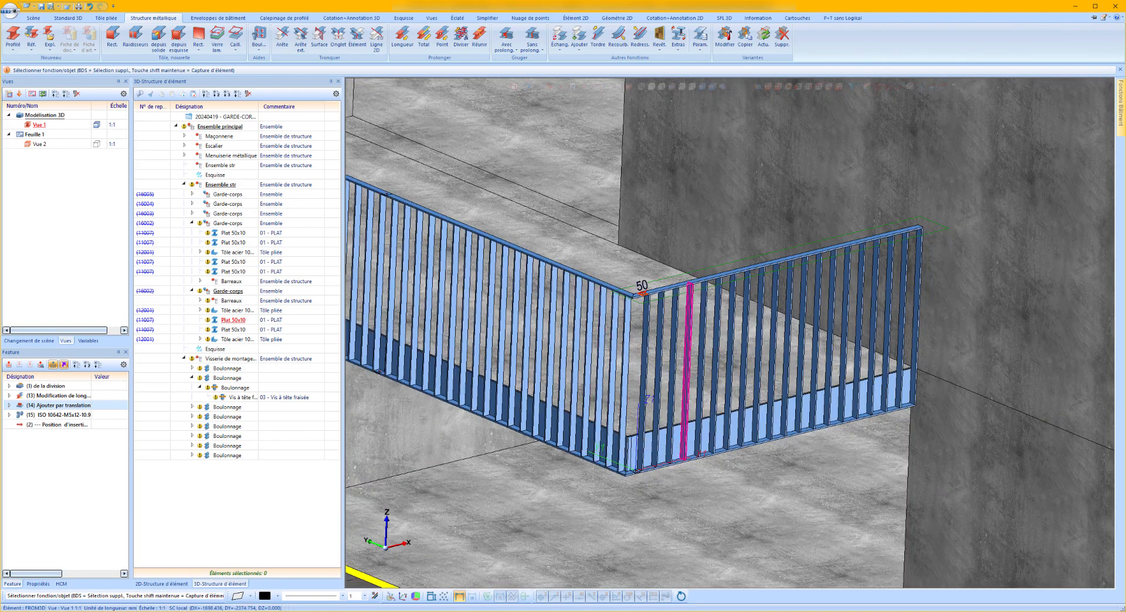